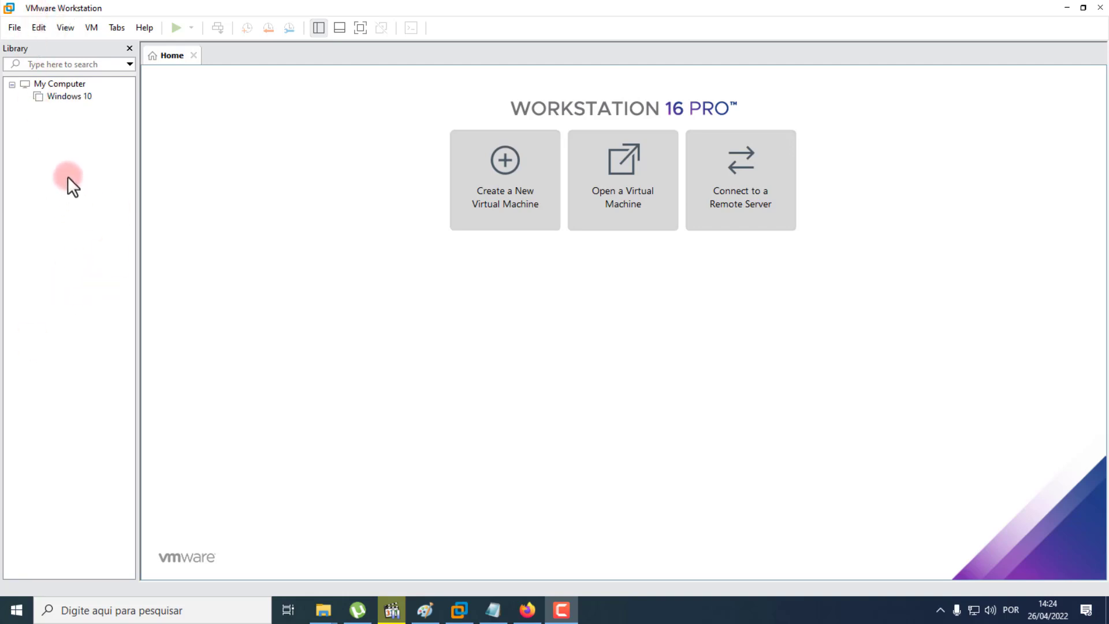
Hide the library pane and show it again.
{"action": "left_click", "coordinate": [318, 27]}
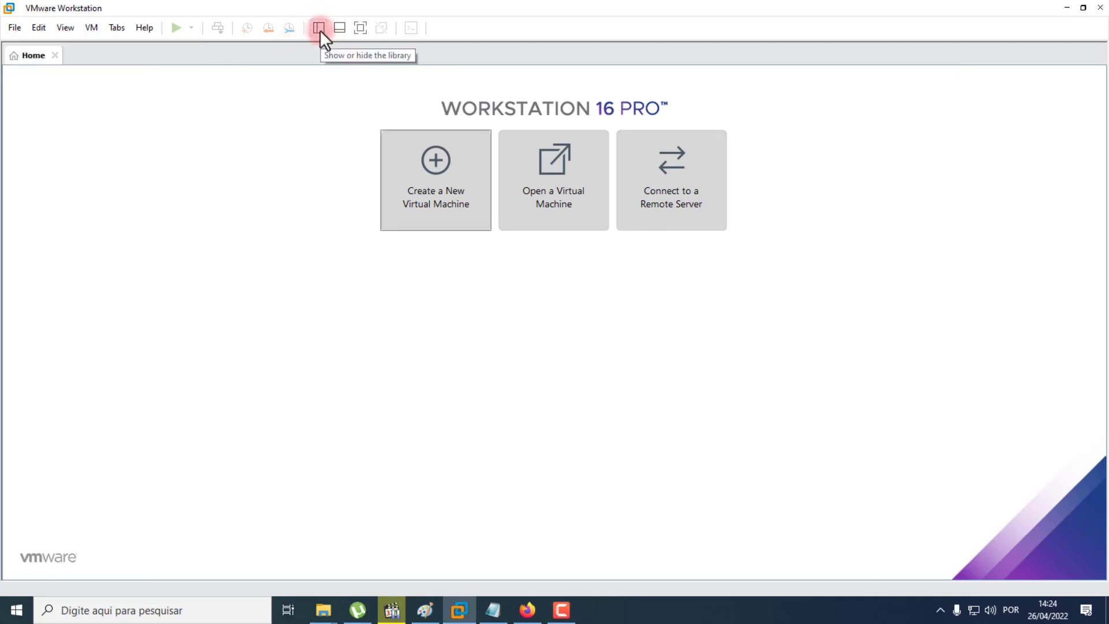
{"action": "left_click", "coordinate": [320, 29]}
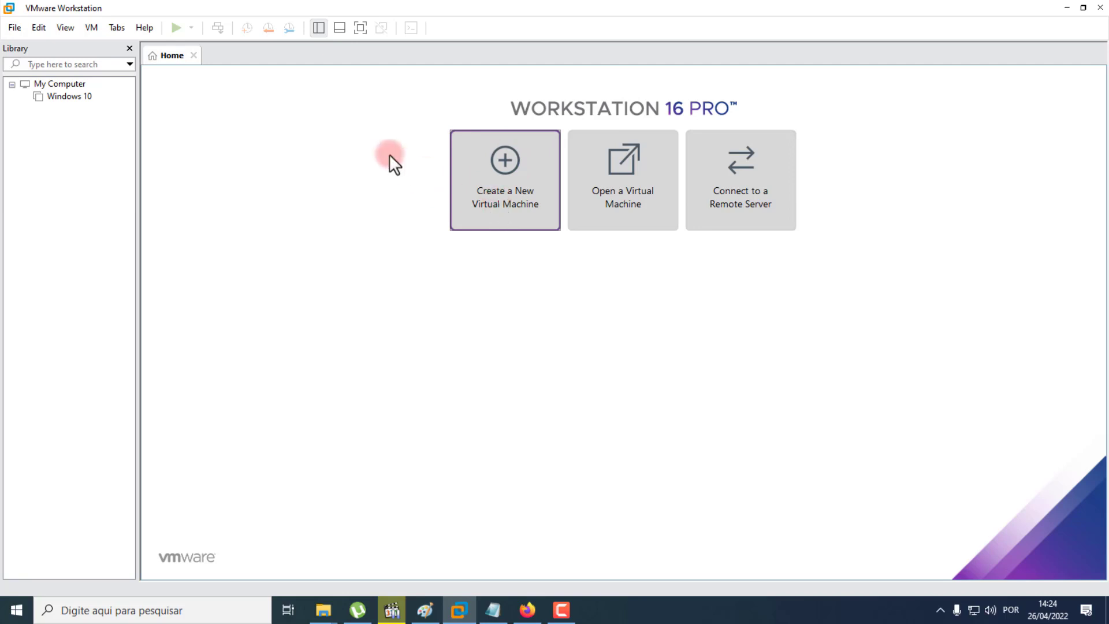
Start creating a new virtual machine with the Custom (advanced) configuration and continue to hardware compatibility.
{"action": "left_click", "coordinate": [13, 26]}
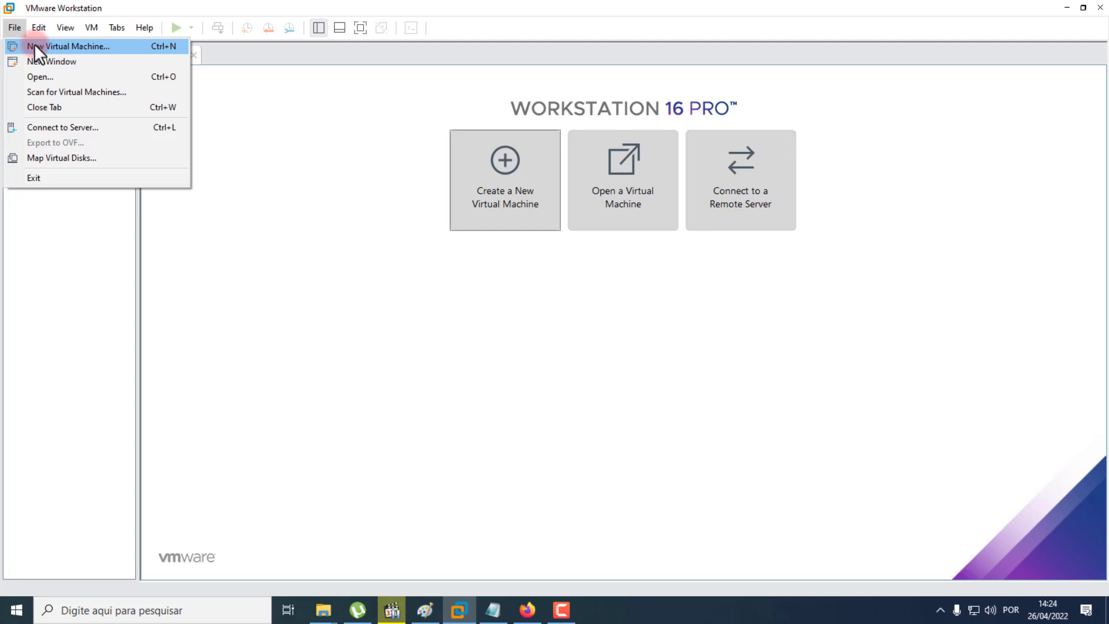
{"action": "left_click", "coordinate": [263, 189]}
{"action": "left_click", "coordinate": [504, 194]}
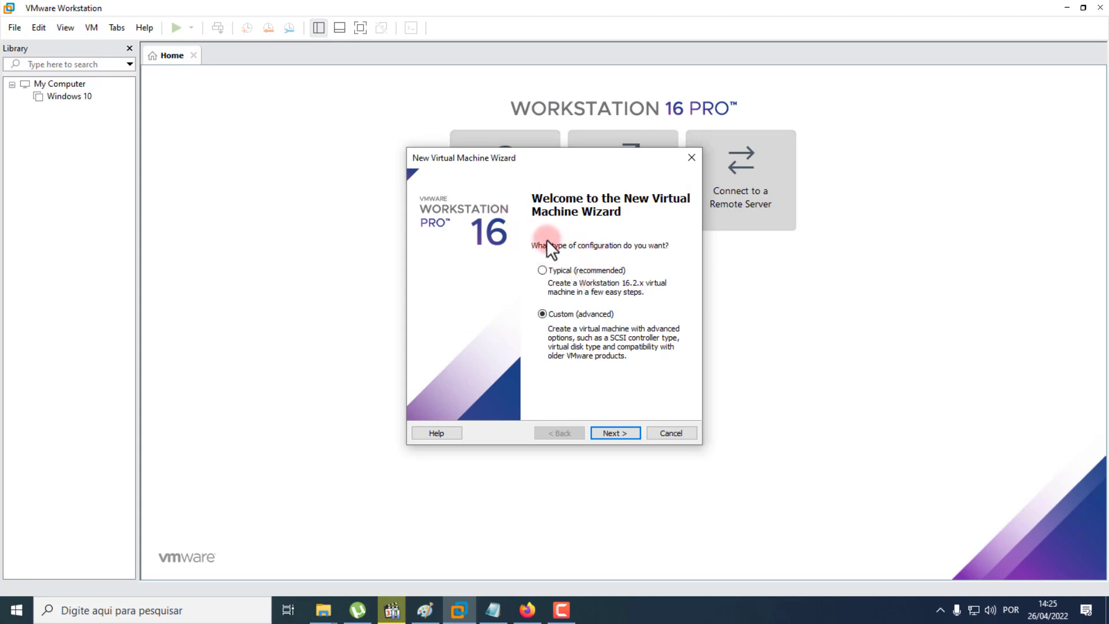
{"action": "left_click", "coordinate": [544, 274]}
{"action": "left_click", "coordinate": [542, 313]}
{"action": "left_click", "coordinate": [617, 433]}
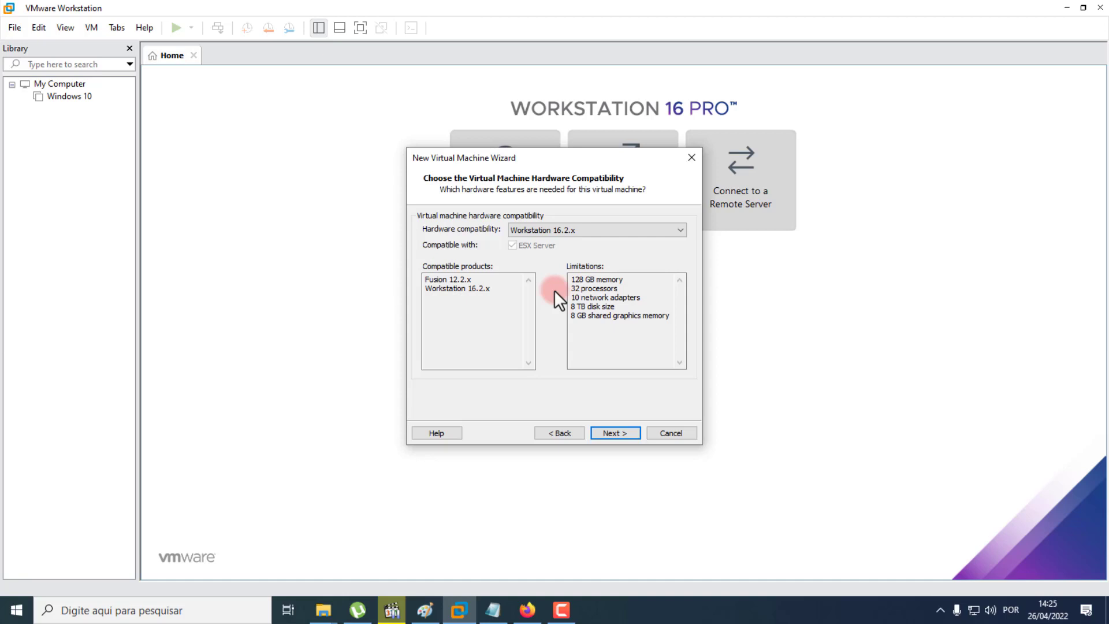
Examine the available hardware compatibility versions and the compatible products and limitations for Workstation 16.2.x.
{"action": "left_click", "coordinate": [567, 232]}
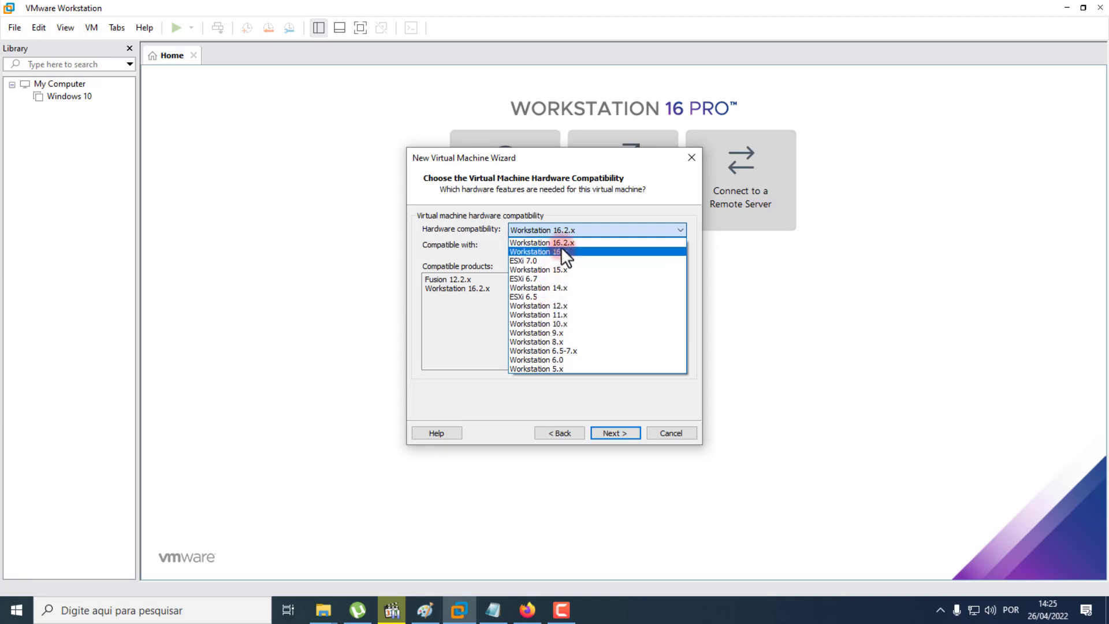
{"action": "left_click", "coordinate": [488, 306]}
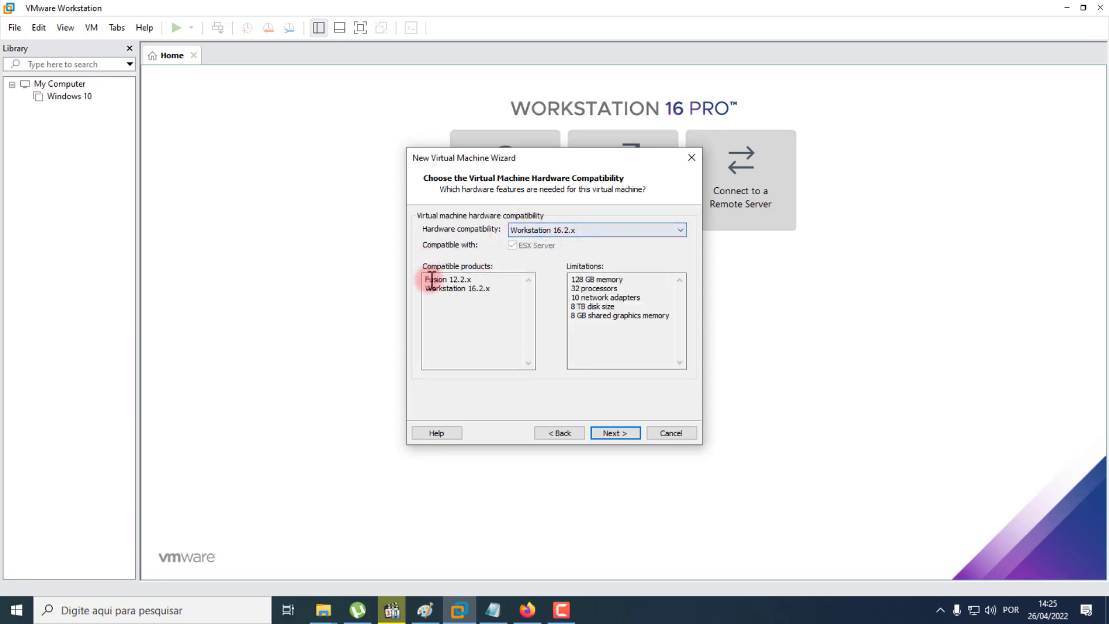
{"action": "left_click_drag", "start_coordinate": [493, 289], "coordinate": [427, 280]}
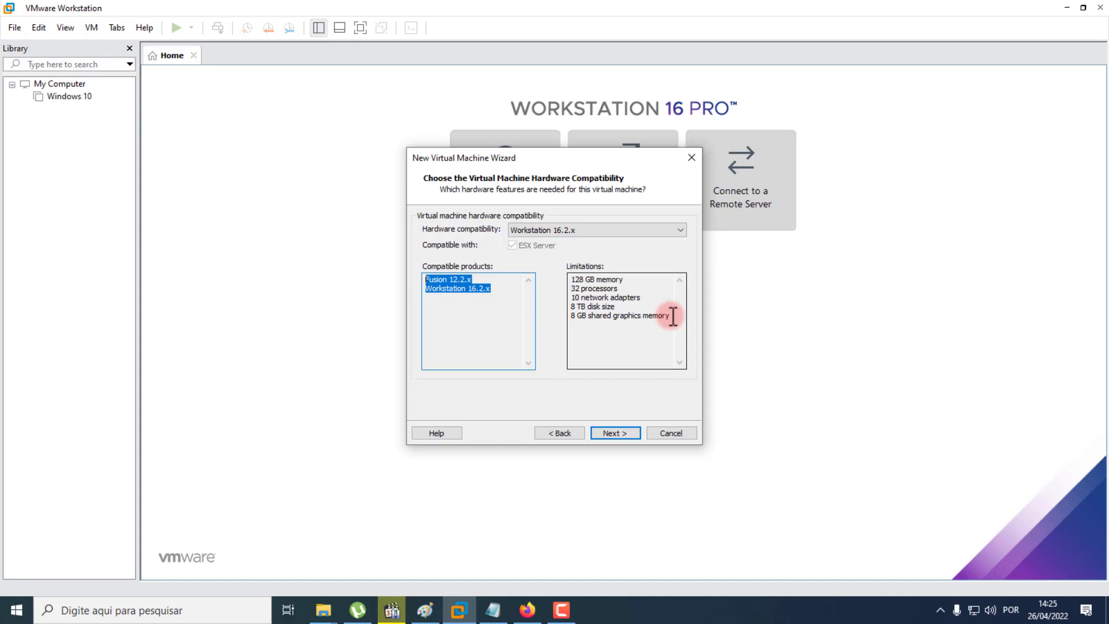
{"action": "left_click_drag", "start_coordinate": [669, 312], "coordinate": [585, 236]}
Try hardware compatibility Workstation 16.x and Workstation 12.x, and review the limitations listed for Workstation 12.x.
{"action": "left_click", "coordinate": [580, 227]}
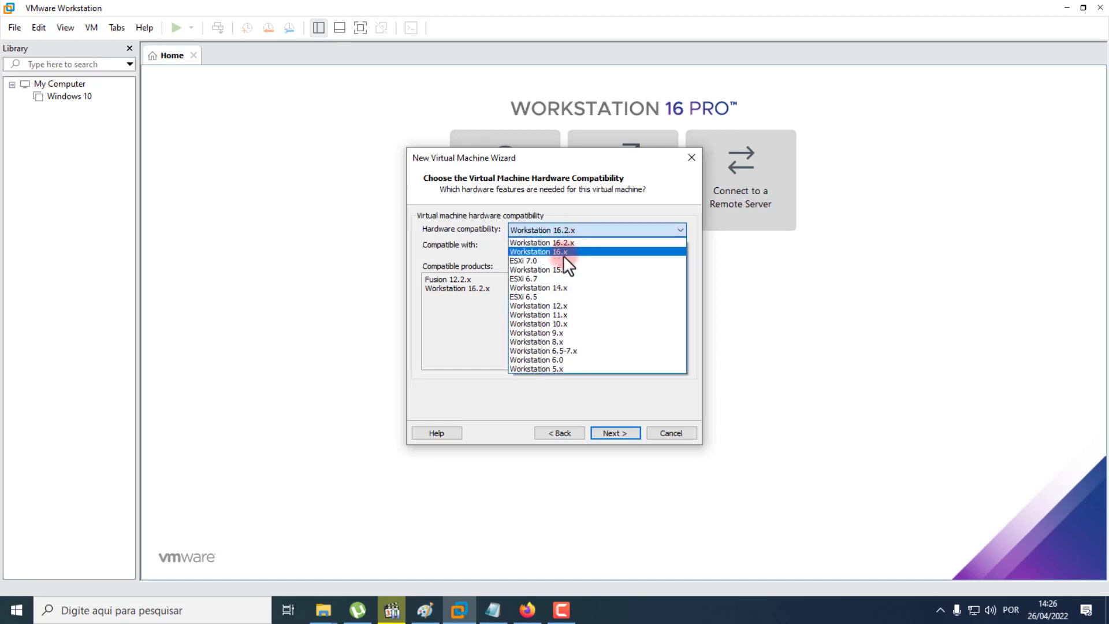
{"action": "left_click", "coordinate": [563, 253]}
{"action": "left_click", "coordinate": [576, 227]}
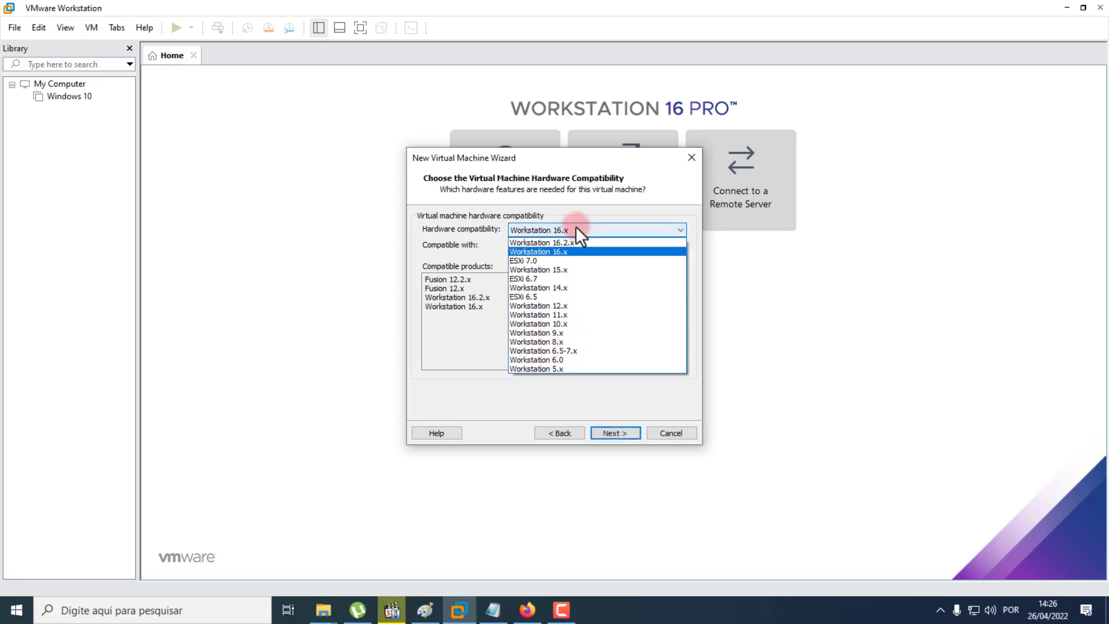
{"action": "left_click", "coordinate": [557, 301]}
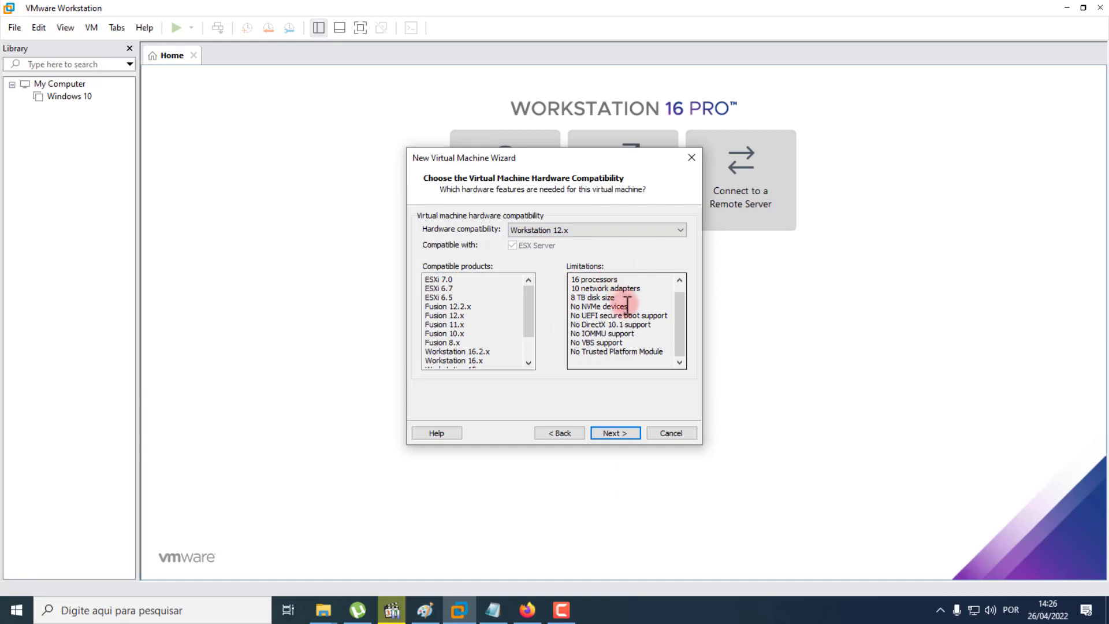
{"action": "scroll", "coordinate": [626, 286], "scroll_direction": "up", "scroll_amount": 1}
{"action": "left_click_drag", "start_coordinate": [627, 285], "coordinate": [583, 275]}
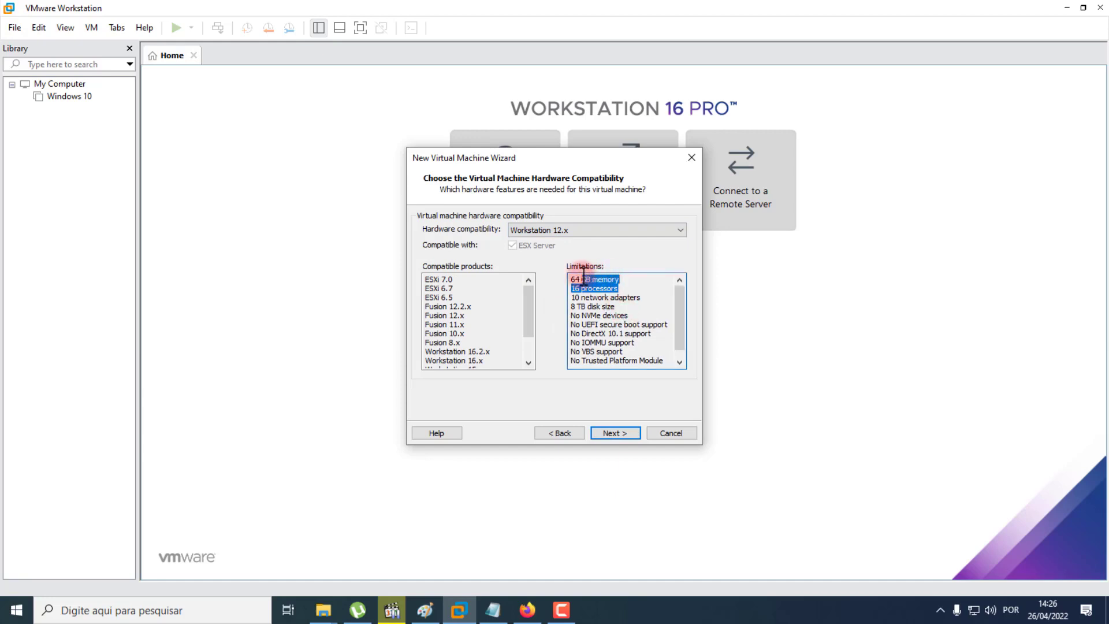
{"action": "left_click", "coordinate": [618, 280]}
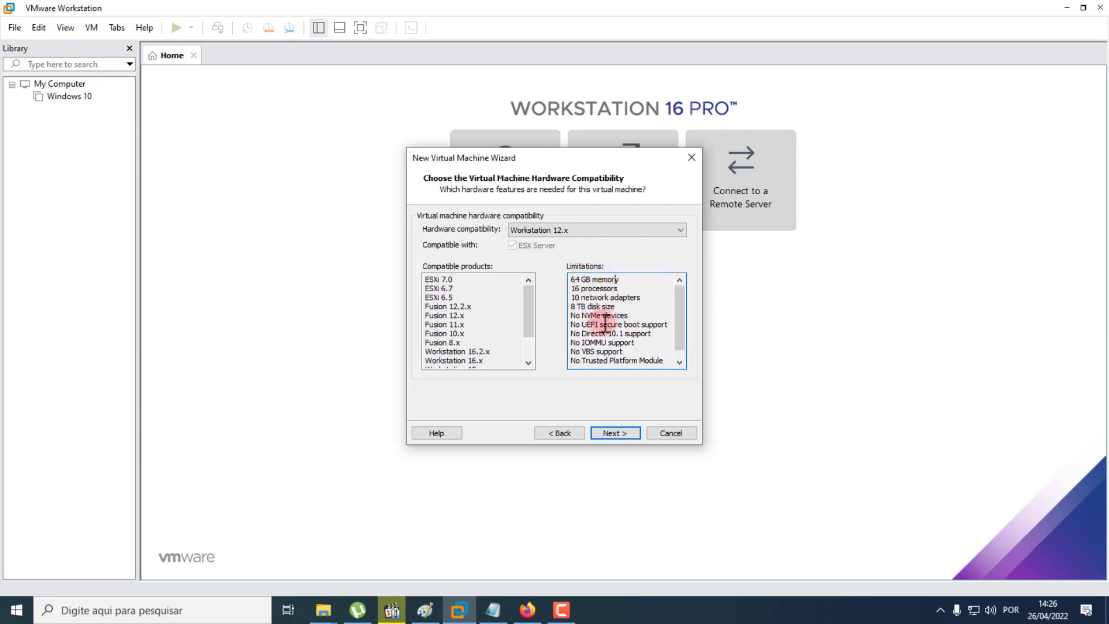
{"action": "scroll", "coordinate": [601, 323], "scroll_direction": "down", "scroll_amount": 1}
{"action": "scroll", "coordinate": [605, 333], "scroll_direction": "up", "scroll_amount": 1}
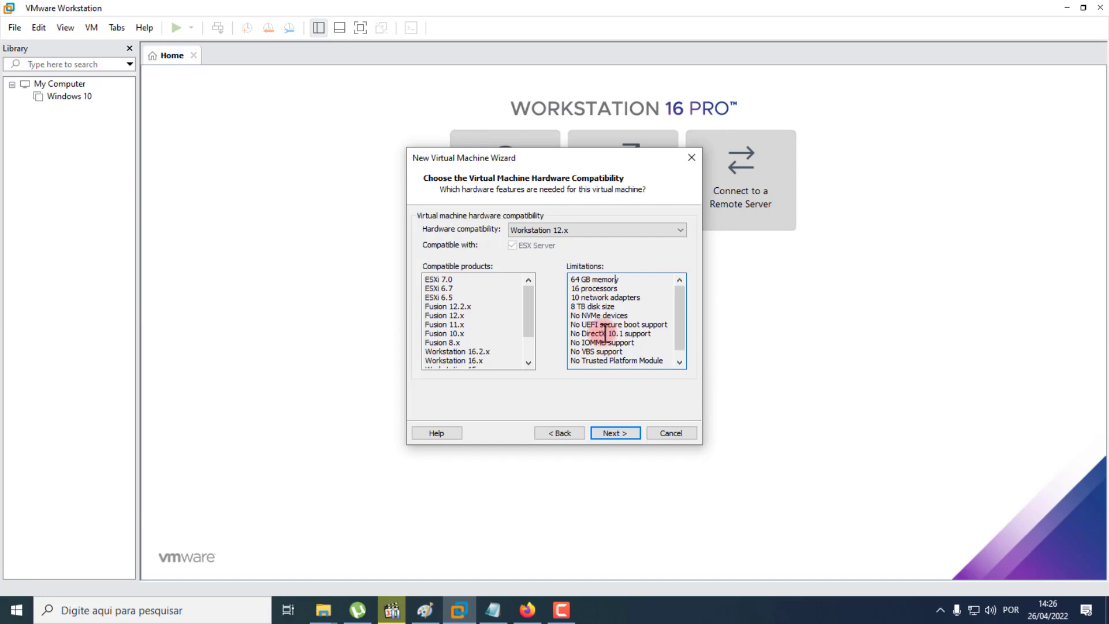
Set the hardware compatibility to Workstation 16.2.x and continue to the guest operating system installation.
{"action": "left_click", "coordinate": [564, 231]}
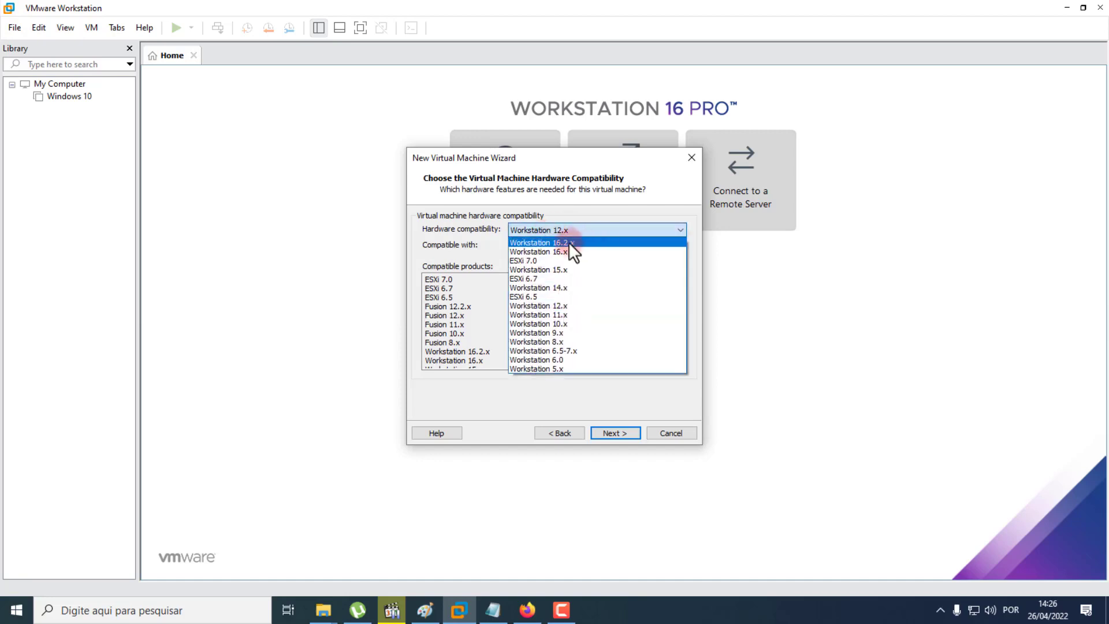
{"action": "left_click", "coordinate": [567, 241]}
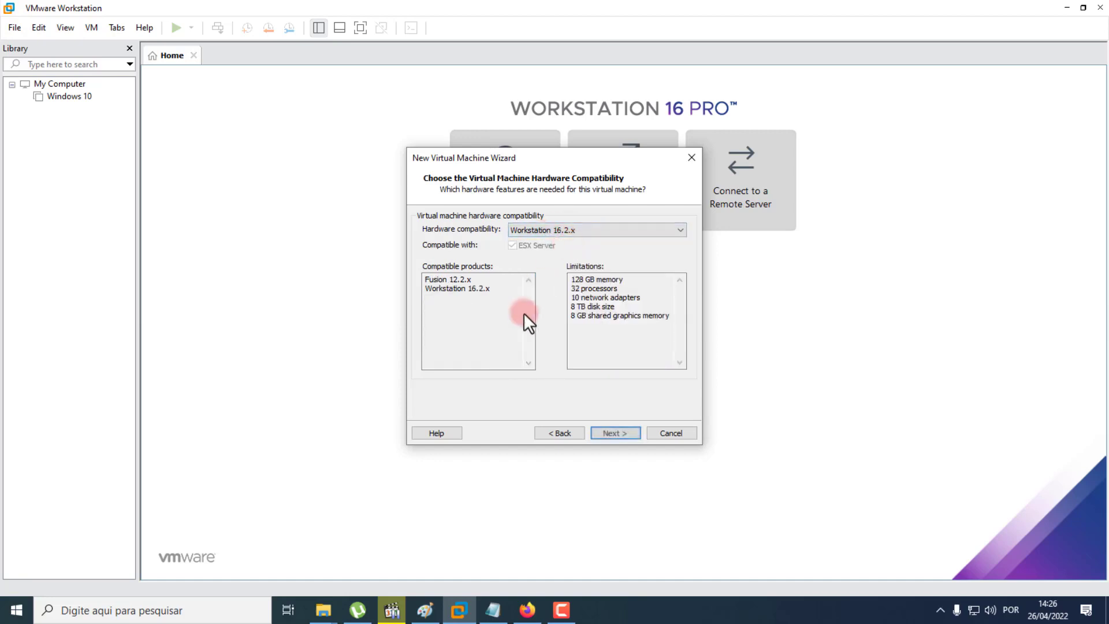
{"action": "left_click", "coordinate": [612, 433]}
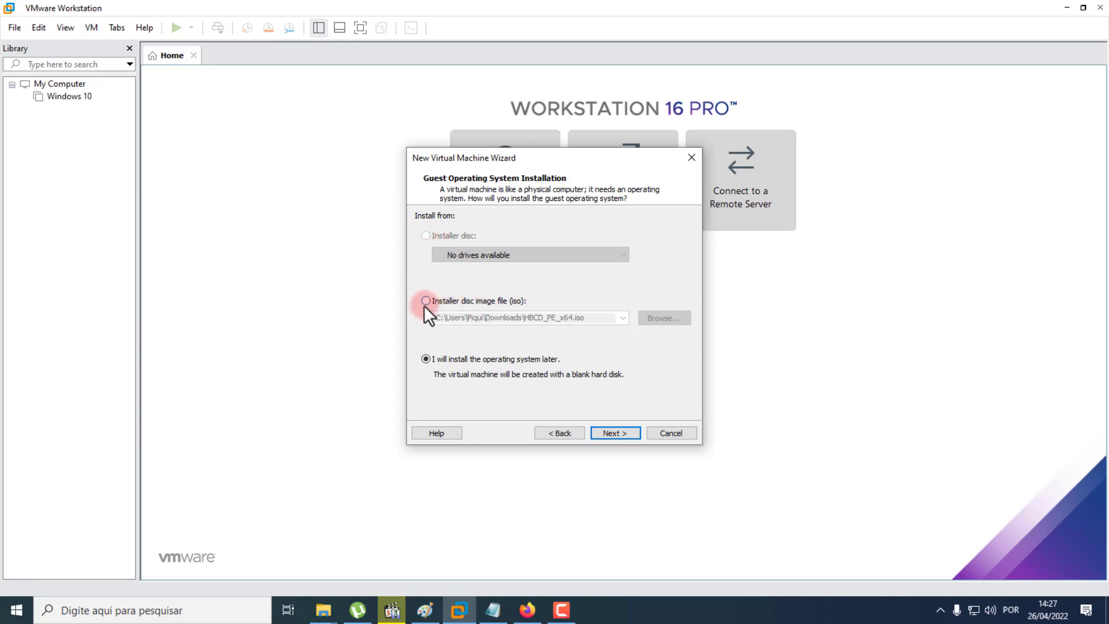
Select installation from a disc image file and browse for an ISO without choosing one.
{"action": "left_click", "coordinate": [426, 300]}
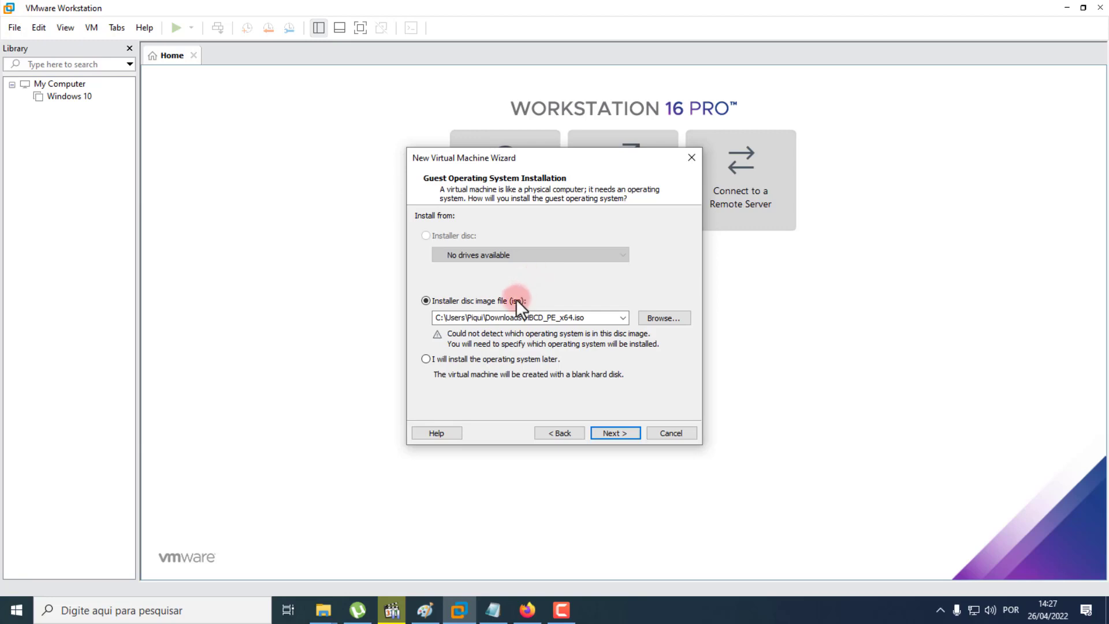
{"action": "left_click", "coordinate": [660, 319]}
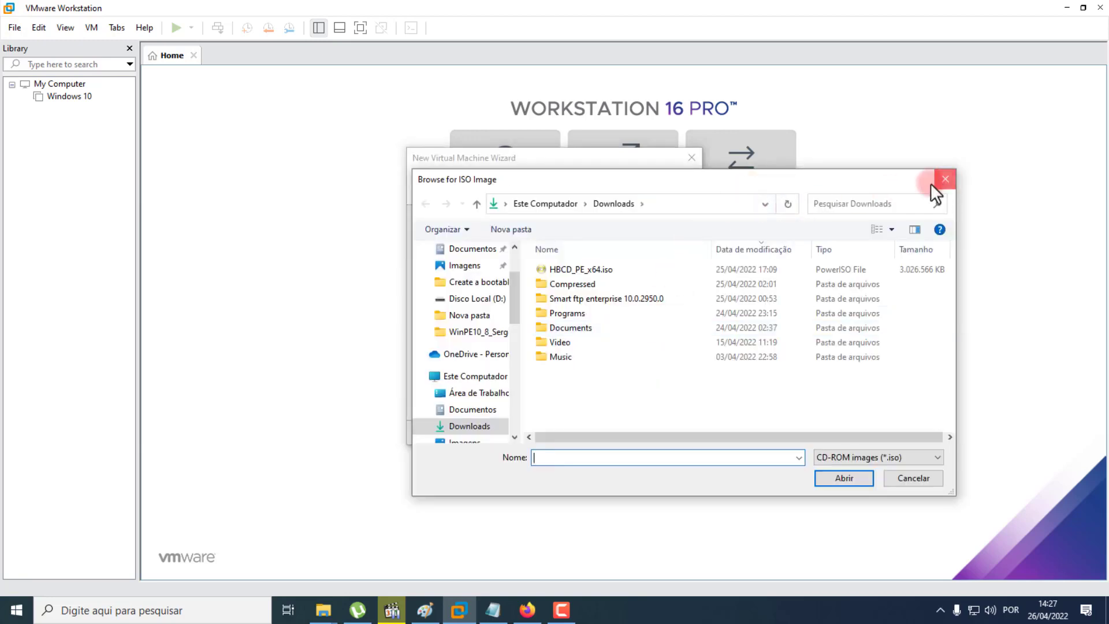
{"action": "left_click", "coordinate": [944, 181]}
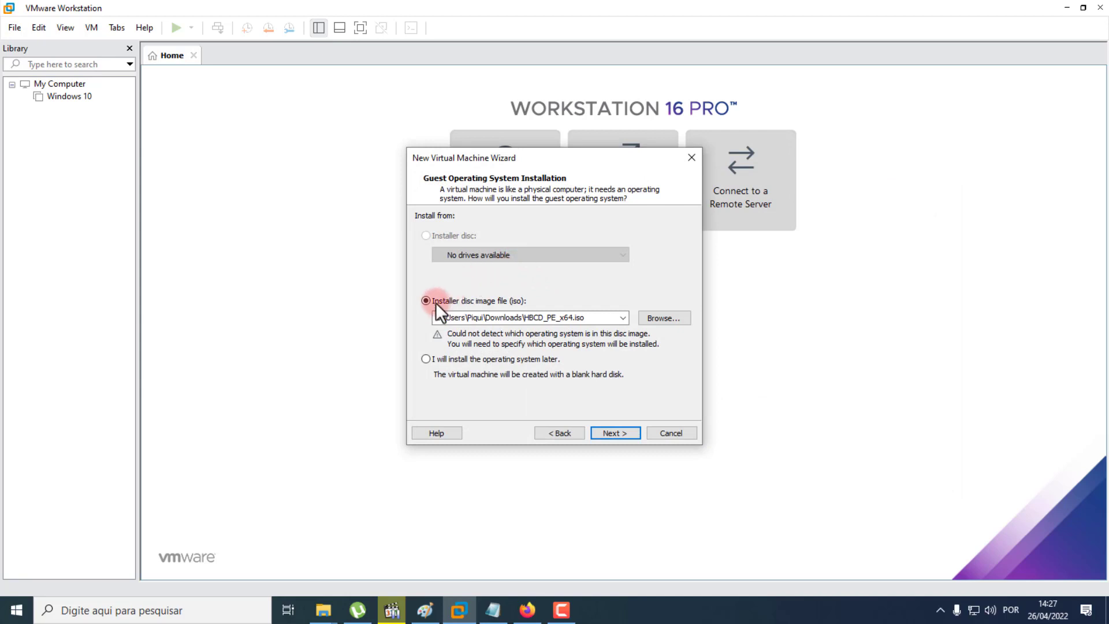
Choose to install the operating system later and continue to the guest operating system selection.
{"action": "left_click", "coordinate": [426, 359]}
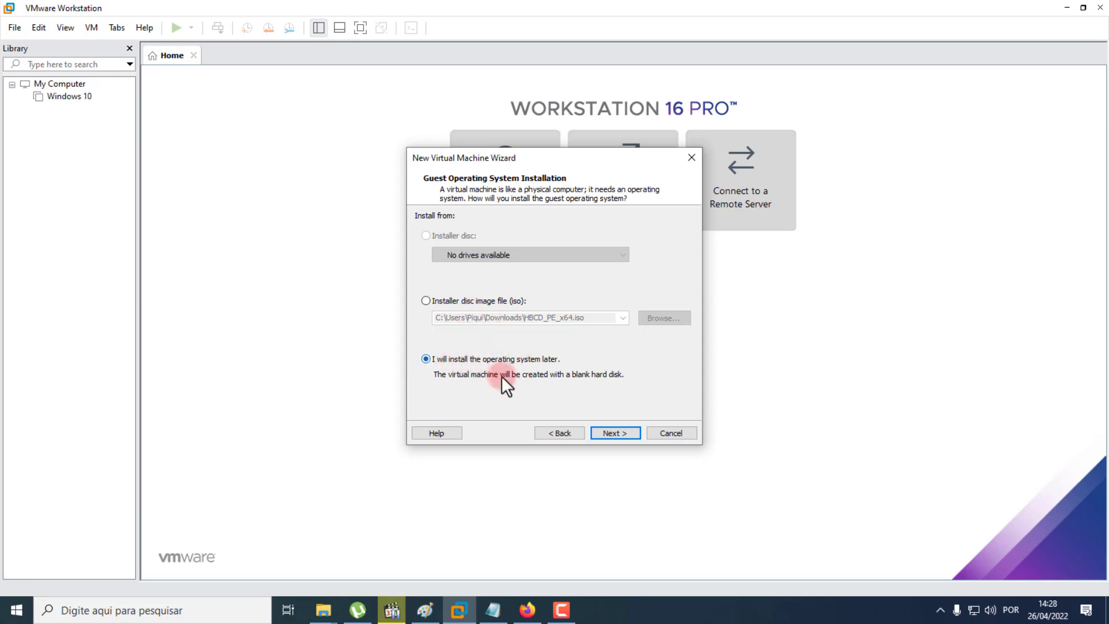
{"action": "left_click", "coordinate": [615, 433]}
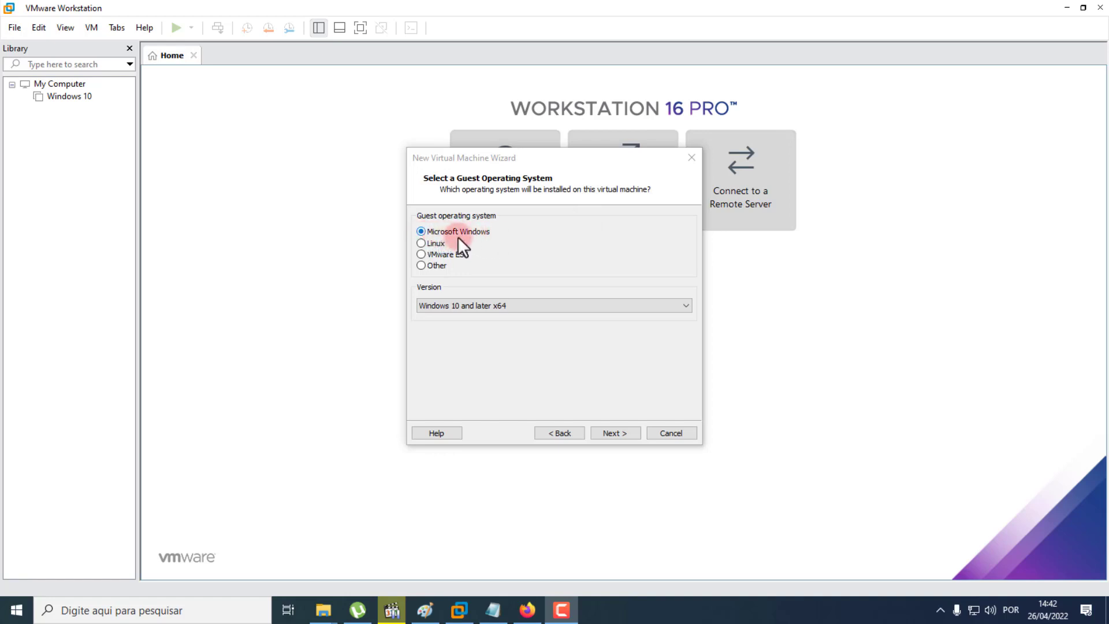
Select Linux as the guest operating system and look through its available versions without changing the version.
{"action": "left_click", "coordinate": [421, 244]}
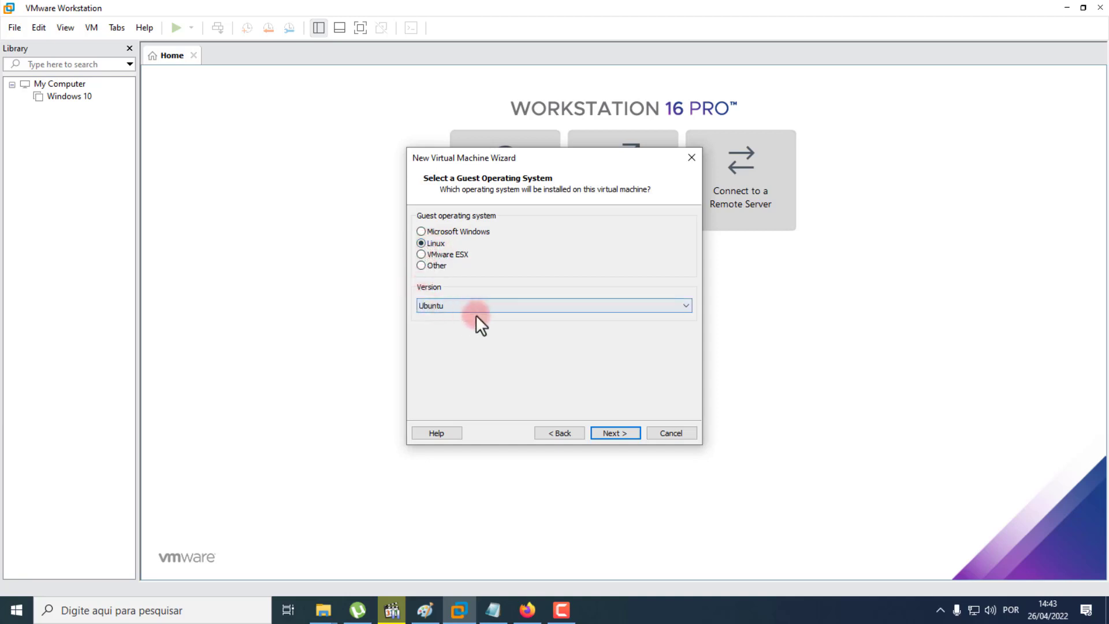
{"action": "left_click", "coordinate": [529, 306]}
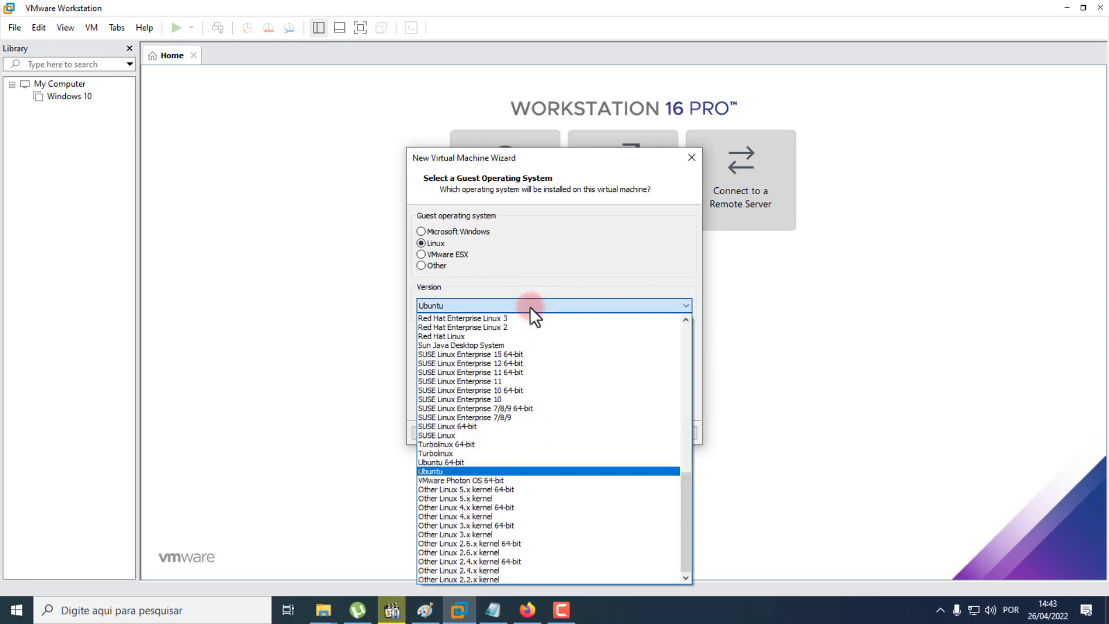
{"action": "scroll", "coordinate": [525, 379], "scroll_direction": "up", "scroll_amount": 3}
{"action": "scroll", "coordinate": [526, 380], "scroll_direction": "up", "scroll_amount": 7}
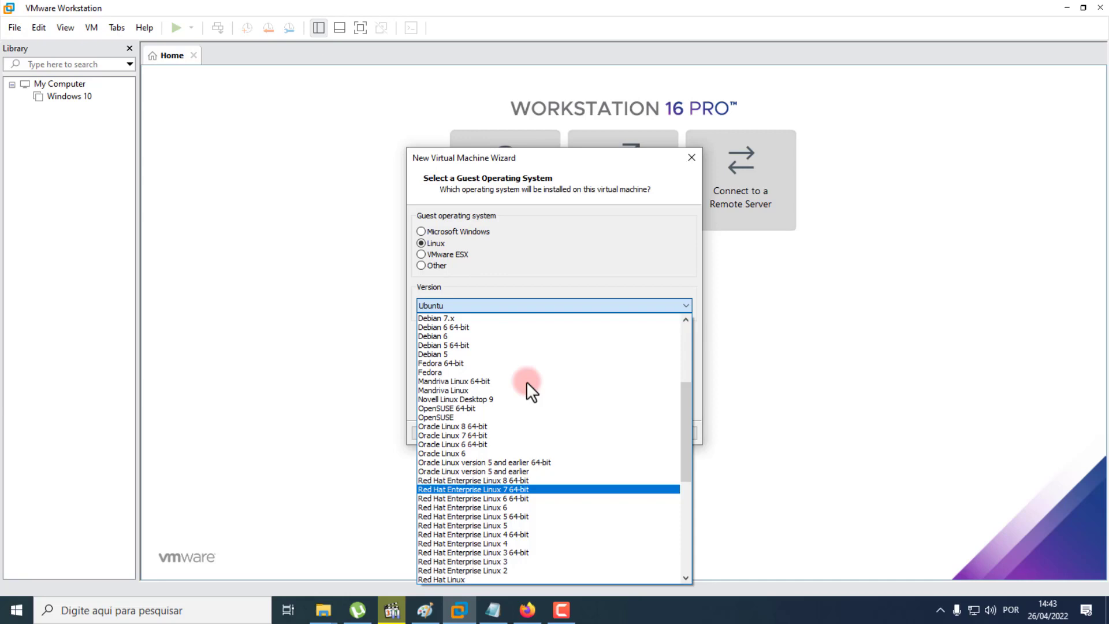
{"action": "scroll", "coordinate": [518, 397], "scroll_direction": "down", "scroll_amount": 7}
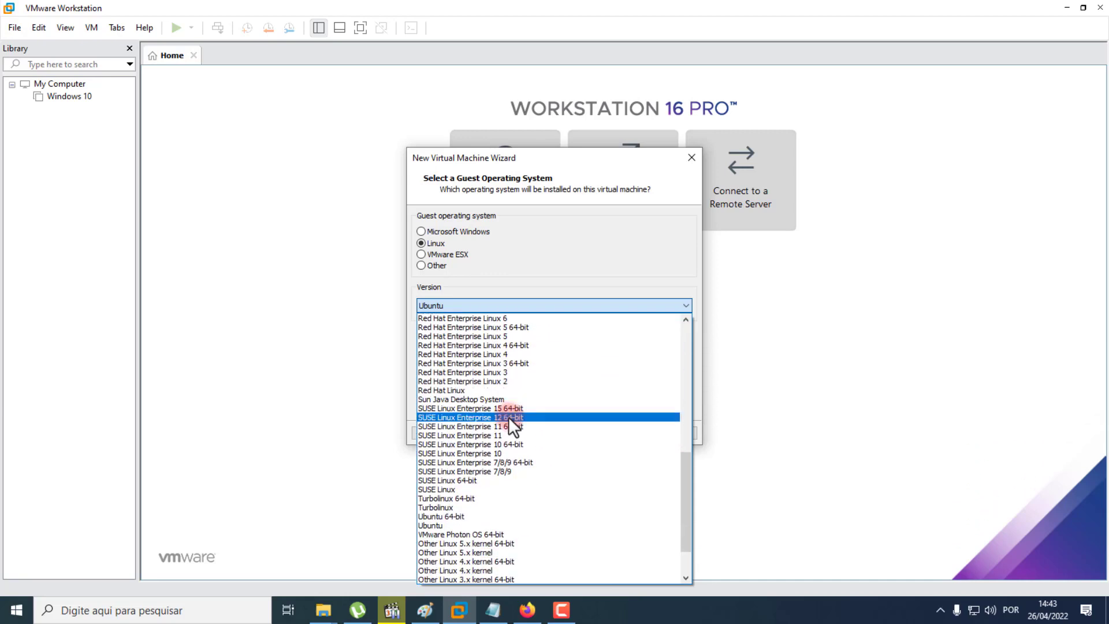
{"action": "scroll", "coordinate": [508, 416], "scroll_direction": "down", "scroll_amount": 2}
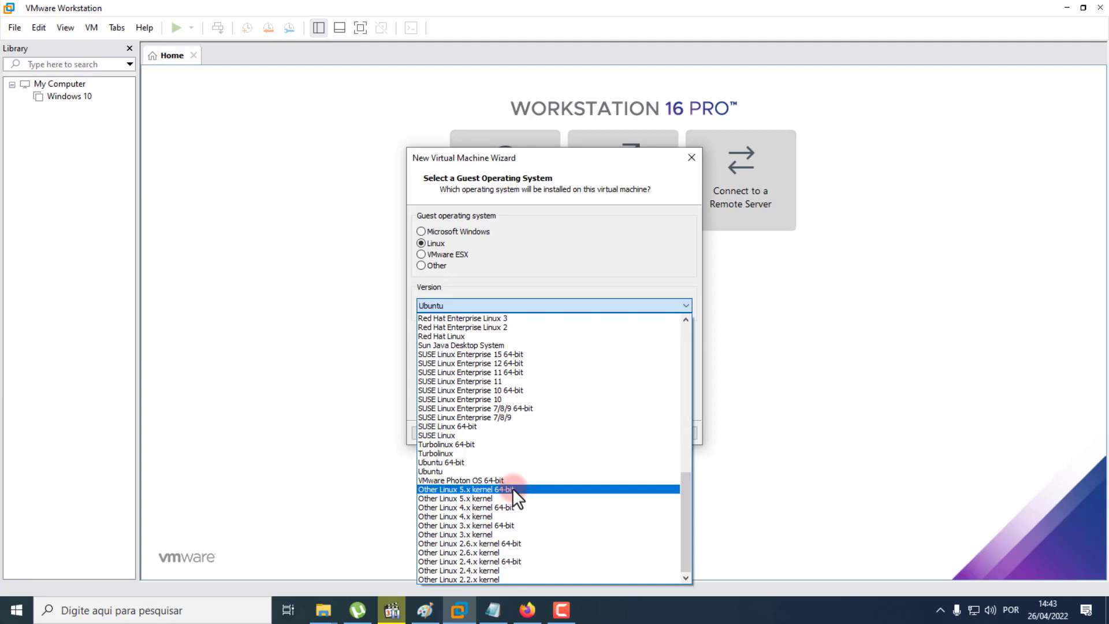
{"action": "left_click", "coordinate": [552, 253]}
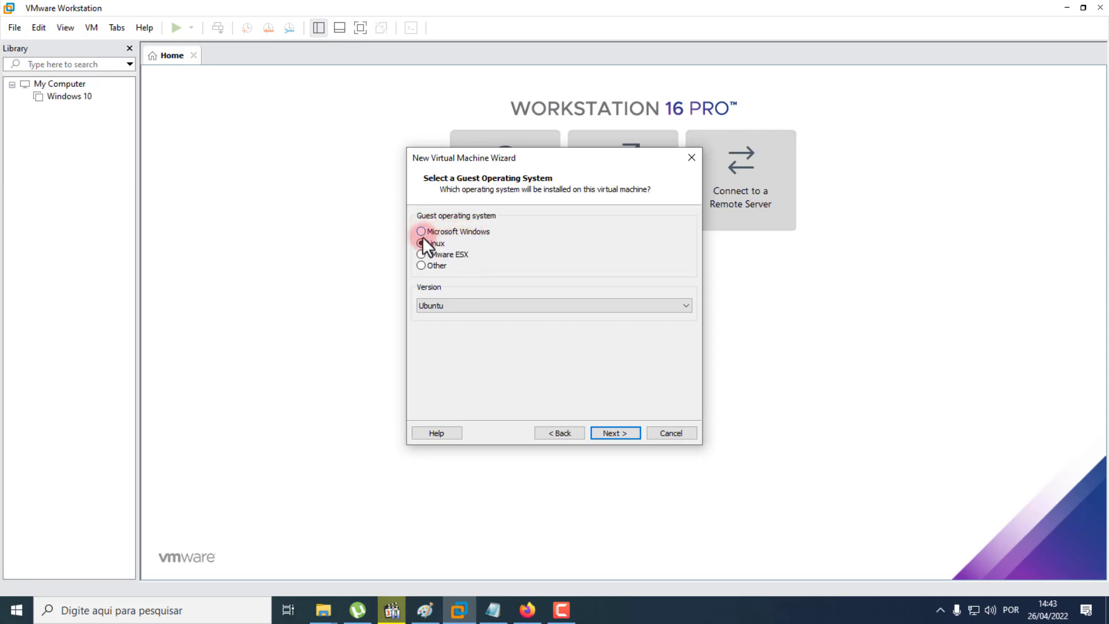
Select Other as the guest operating system and view its version list without changing the version.
{"action": "left_click", "coordinate": [421, 265]}
{"action": "left_click", "coordinate": [479, 306]}
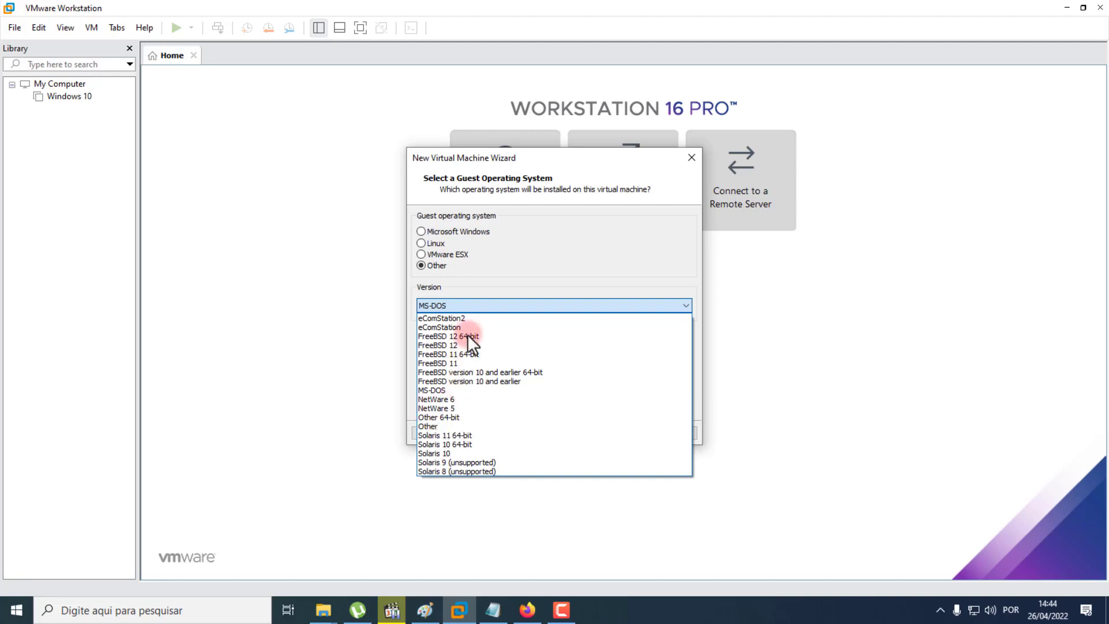
{"action": "left_click", "coordinate": [531, 262]}
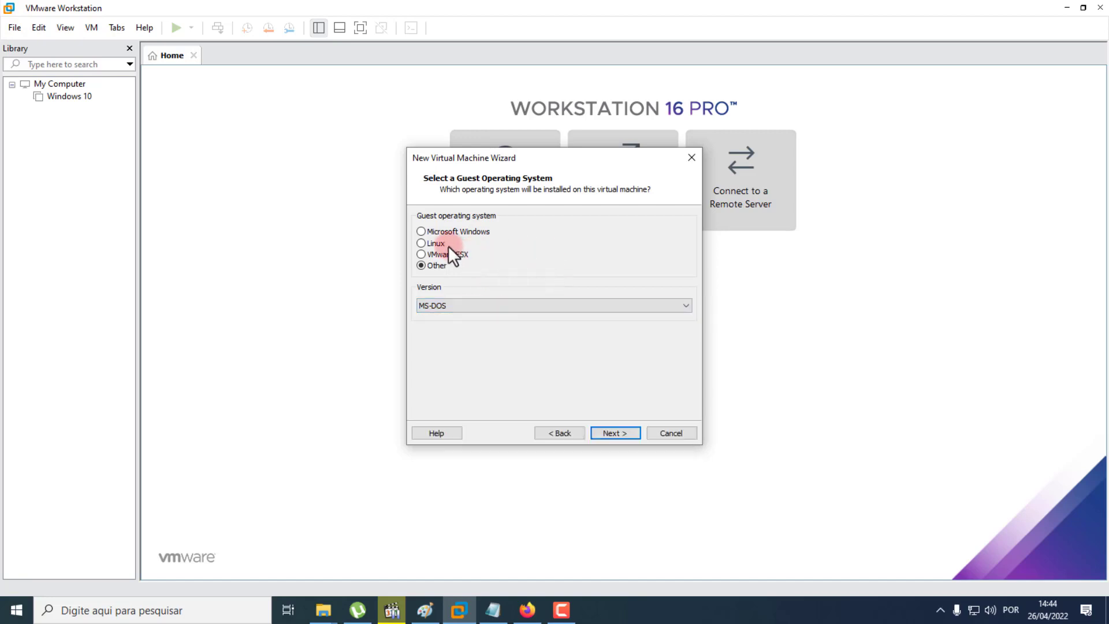
Select Microsoft Windows as the guest operating system with version Windows 7 x64, and continue to the naming page.
{"action": "left_click", "coordinate": [421, 231]}
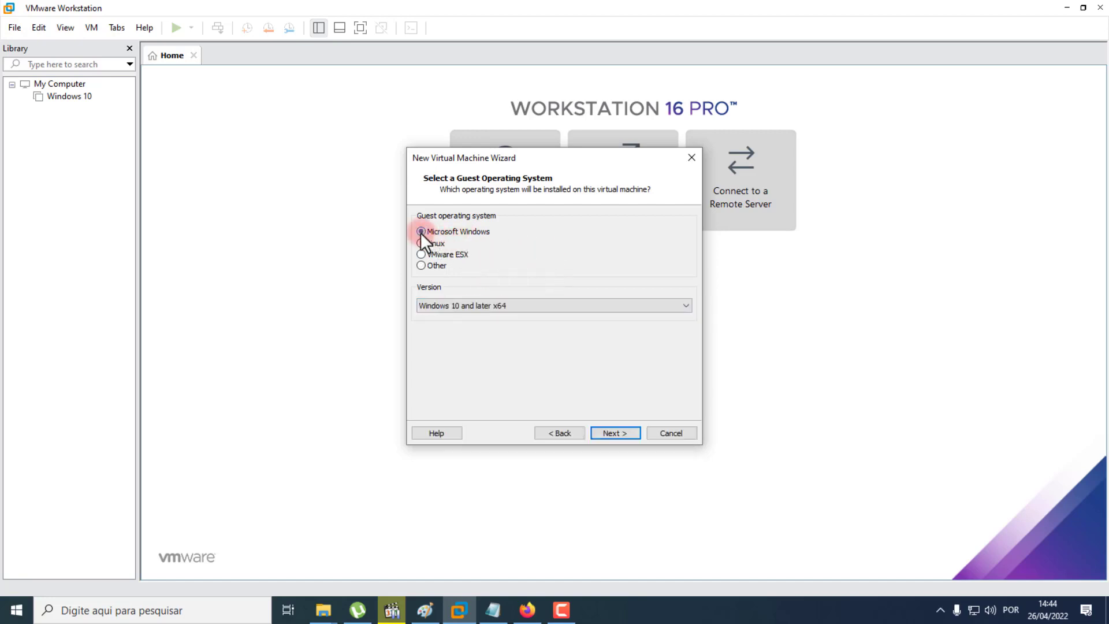
{"action": "left_click", "coordinate": [516, 307]}
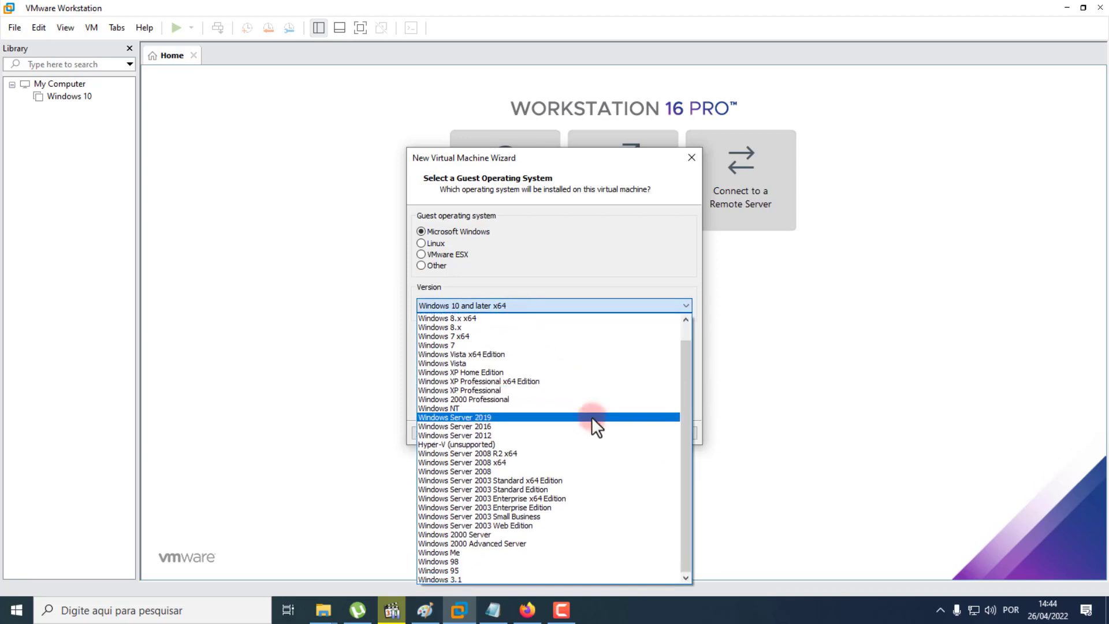
{"action": "scroll", "coordinate": [570, 509], "scroll_direction": "up", "scroll_amount": 1}
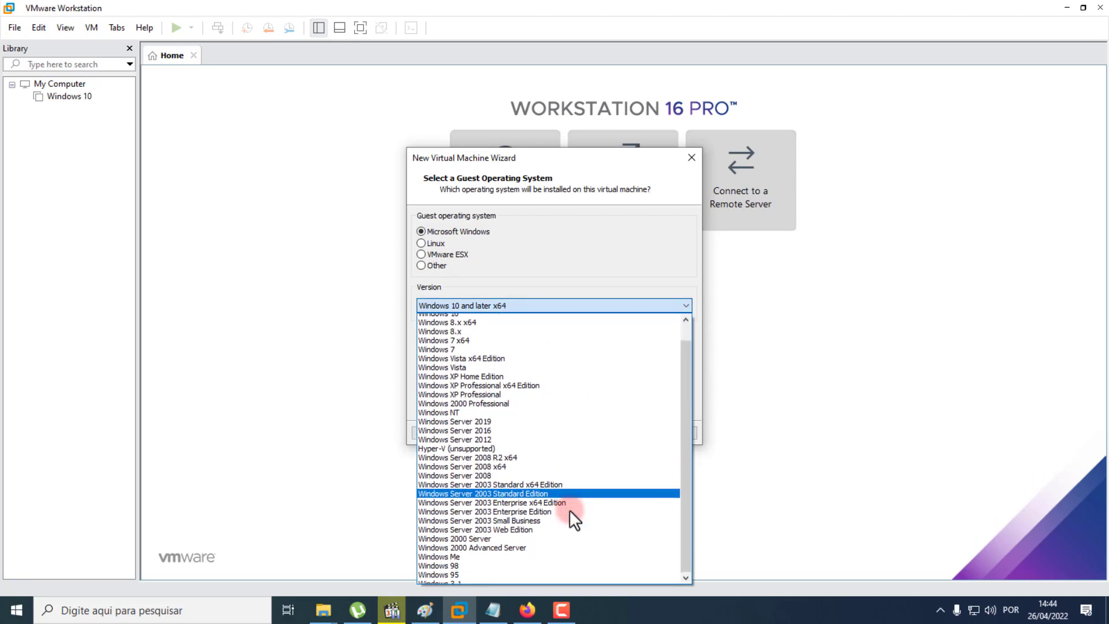
{"action": "scroll", "coordinate": [569, 509], "scroll_direction": "down", "scroll_amount": 1}
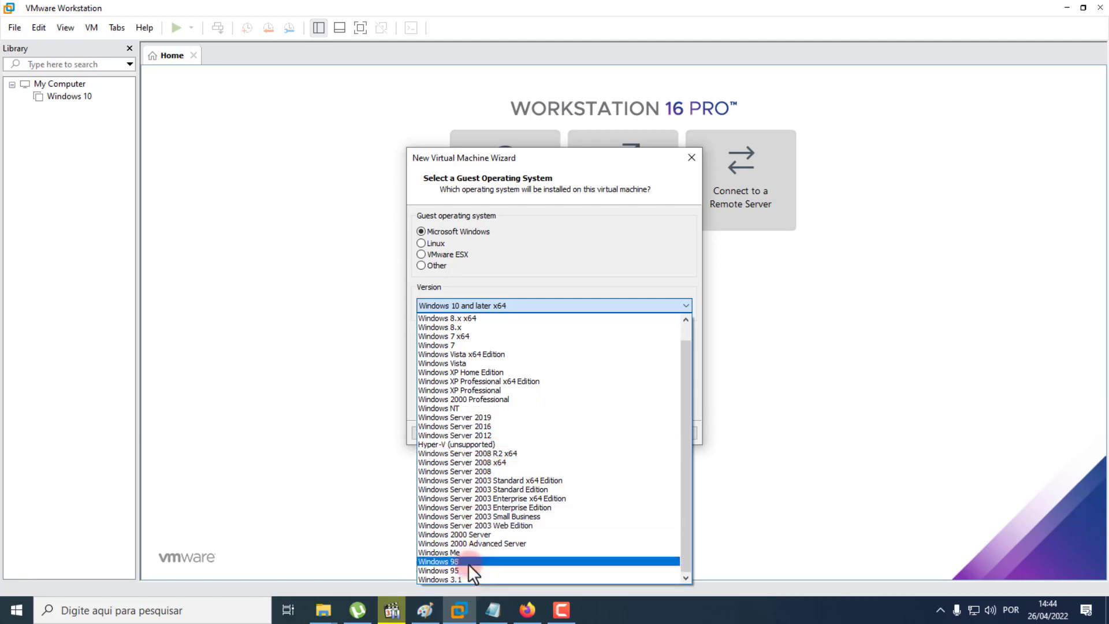
{"action": "scroll", "coordinate": [521, 445], "scroll_direction": "up", "scroll_amount": 2}
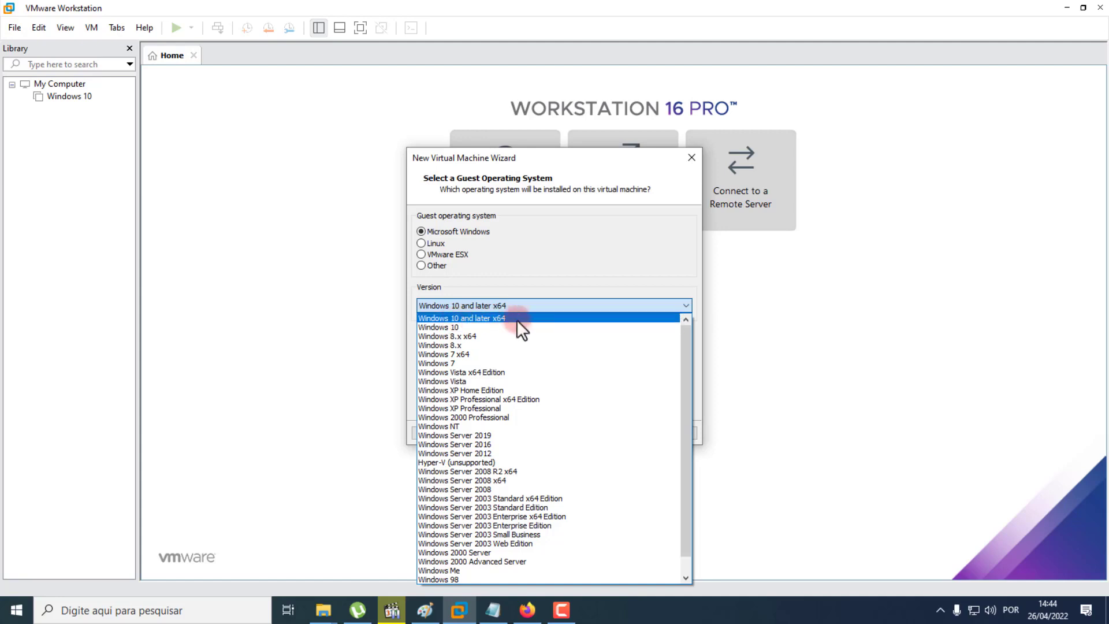
{"action": "left_click", "coordinate": [460, 354]}
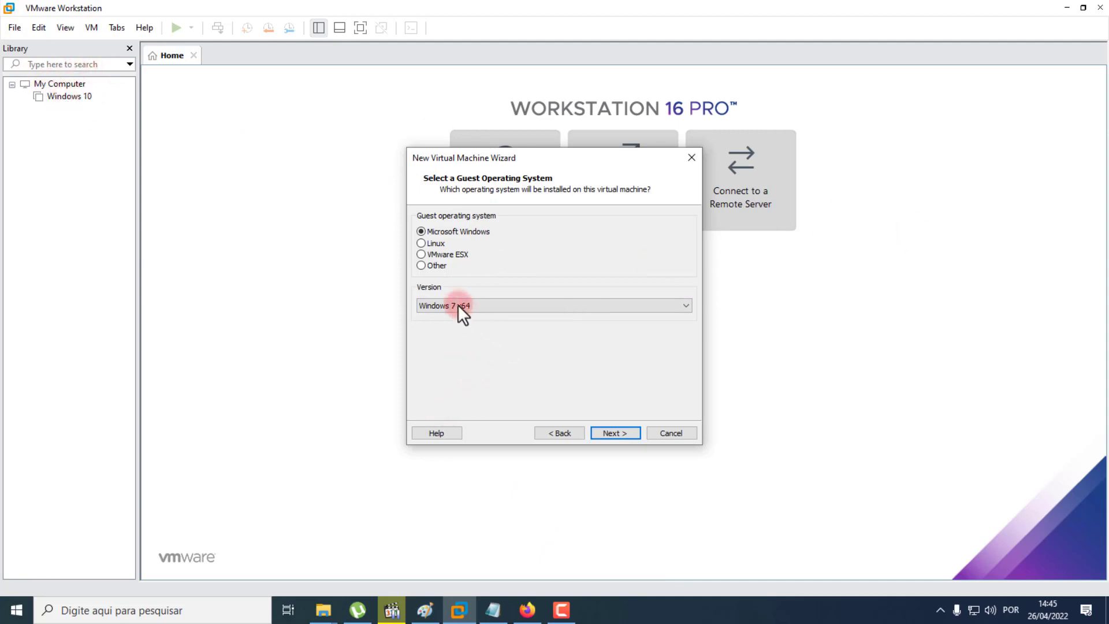
{"action": "left_click", "coordinate": [618, 433]}
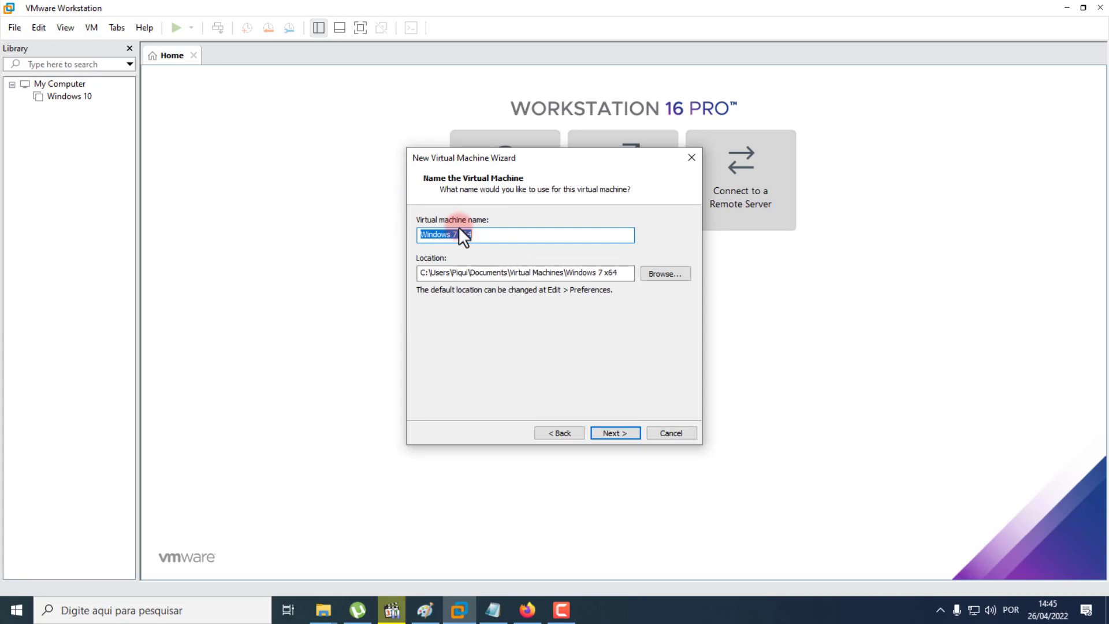
Shorten the virtual machine name to Windows 7 by removing the x64 suffix.
{"action": "left_click", "coordinate": [497, 236]}
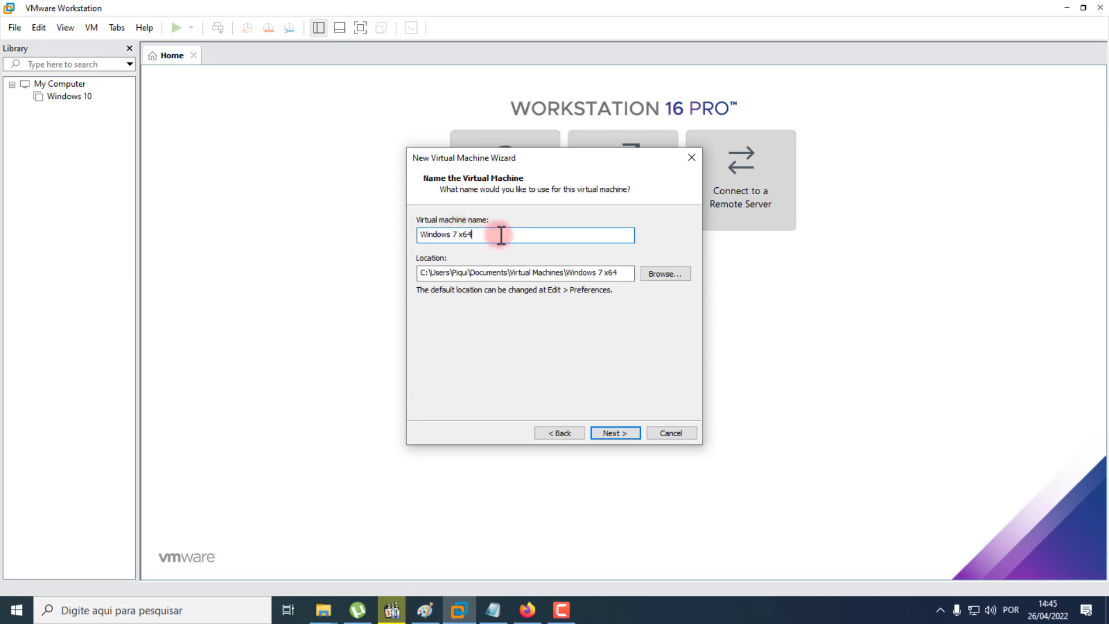
{"action": "left_click_drag", "start_coordinate": [513, 234], "coordinate": [416, 232]}
{"action": "left_click", "coordinate": [496, 235]}
{"action": "left_click_drag", "start_coordinate": [496, 236], "coordinate": [462, 236]}
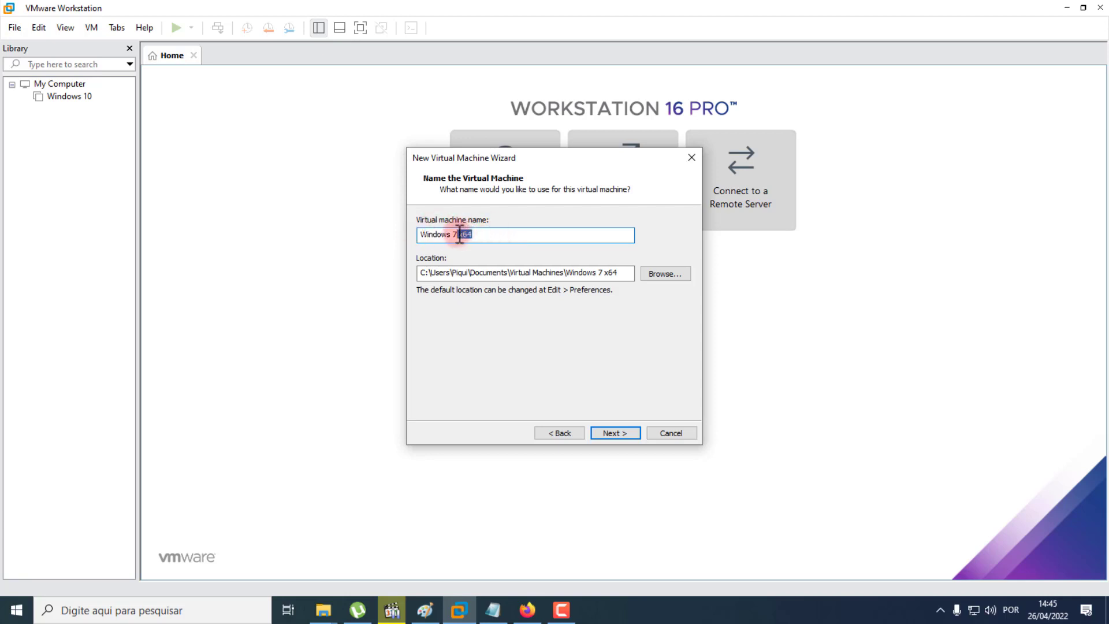
{"action": "key", "text": "BackSpace"}
{"action": "key", "text": "Tab"}
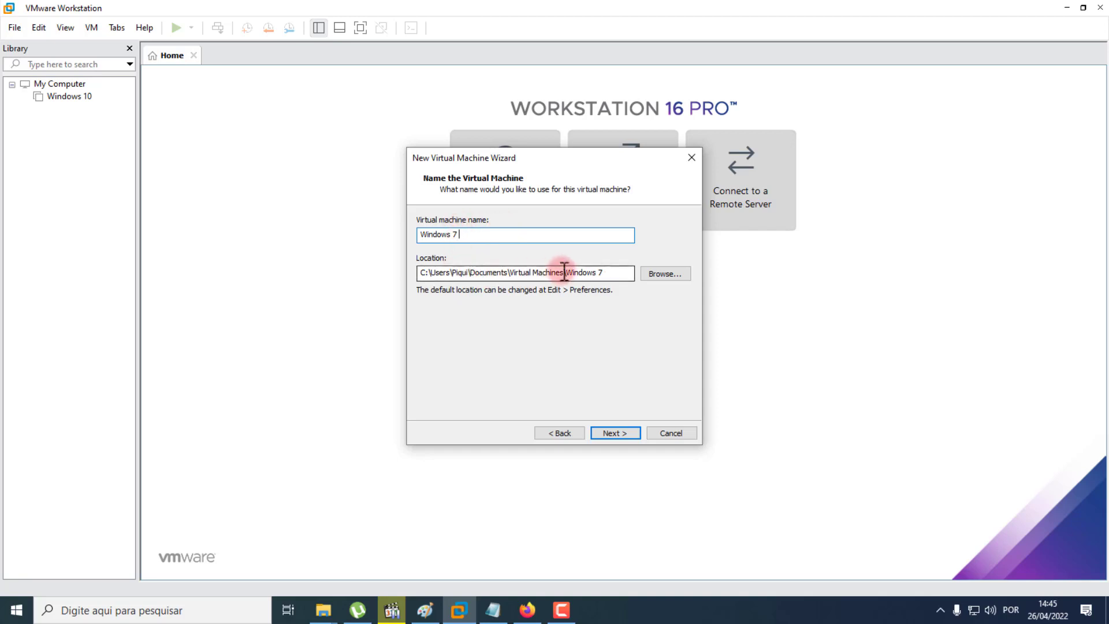
{"action": "left_click", "coordinate": [605, 273]}
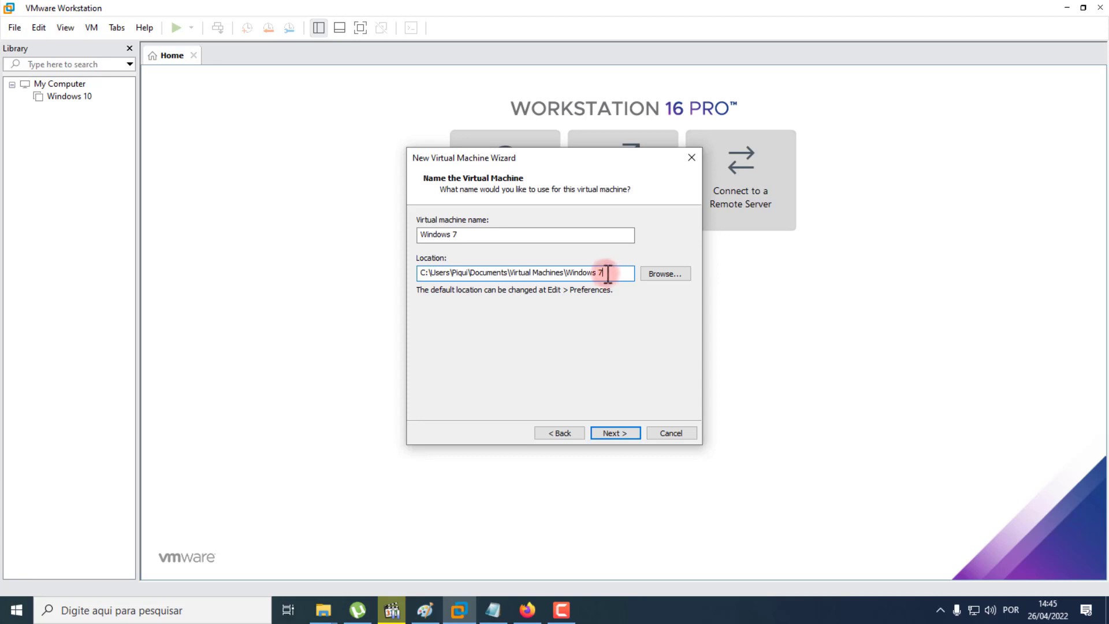
{"action": "left_click_drag", "start_coordinate": [607, 275], "coordinate": [425, 275]}
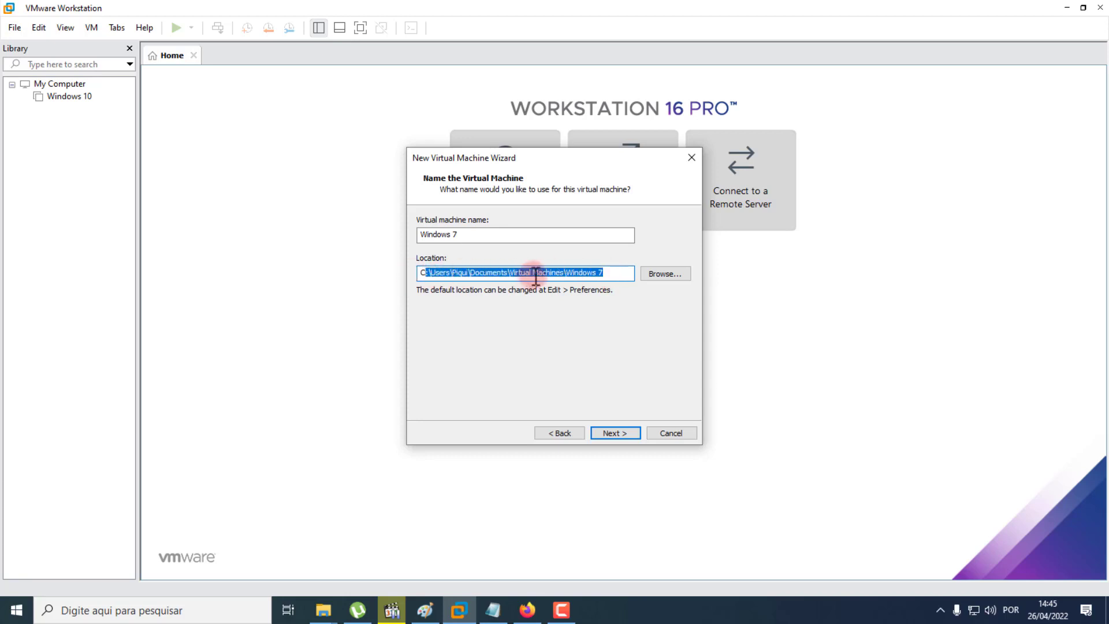
{"action": "left_click", "coordinate": [425, 275]}
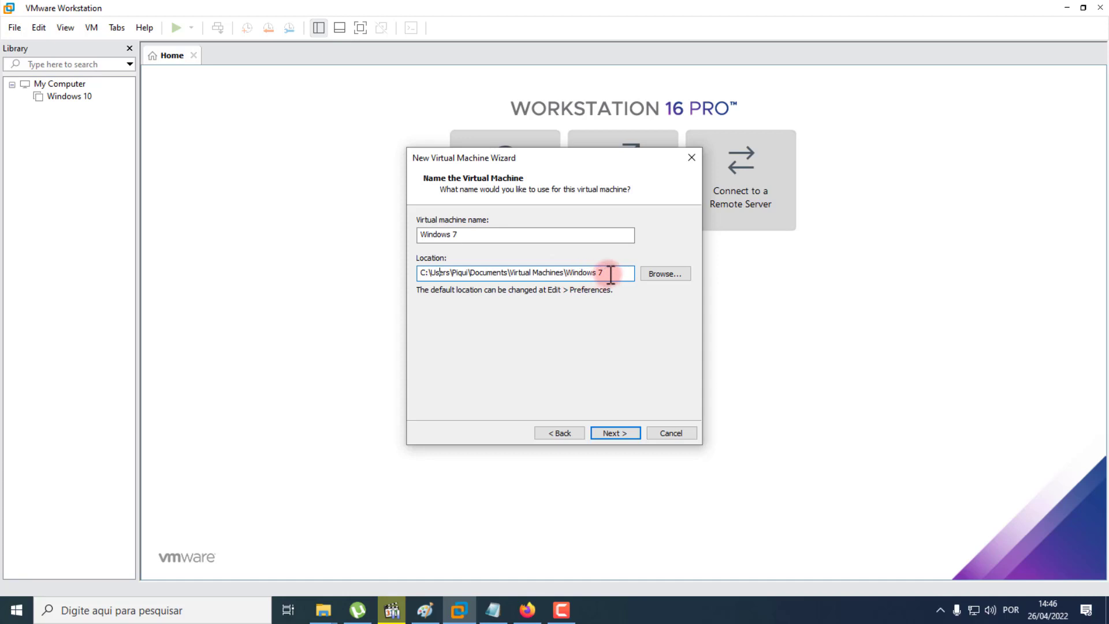
{"action": "left_click_drag", "start_coordinate": [607, 274], "coordinate": [564, 273]}
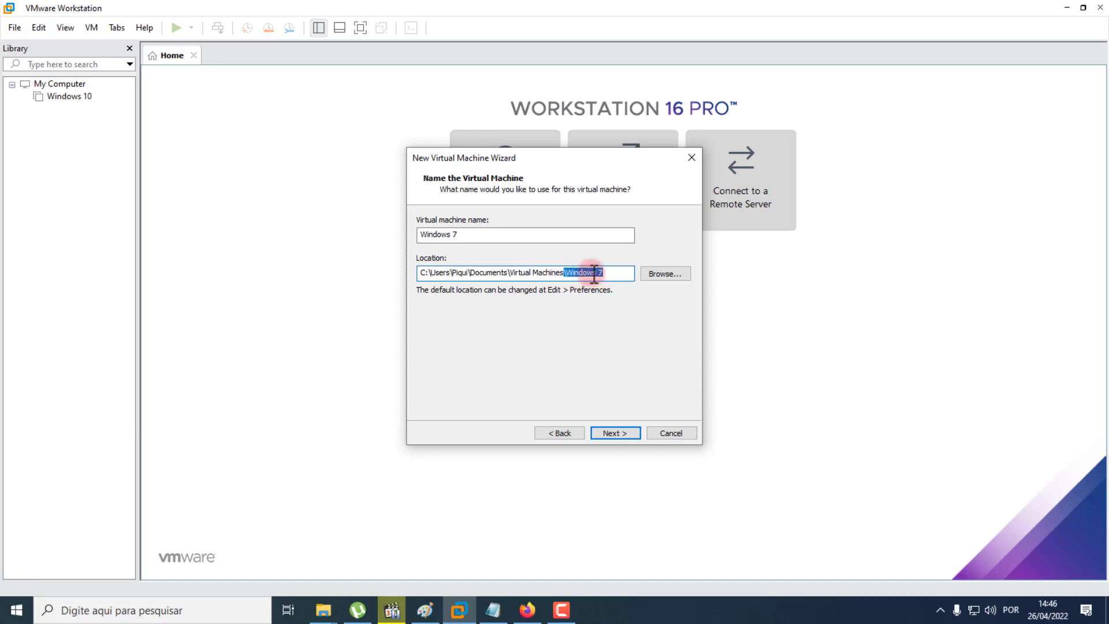
{"action": "left_click", "coordinate": [458, 235]}
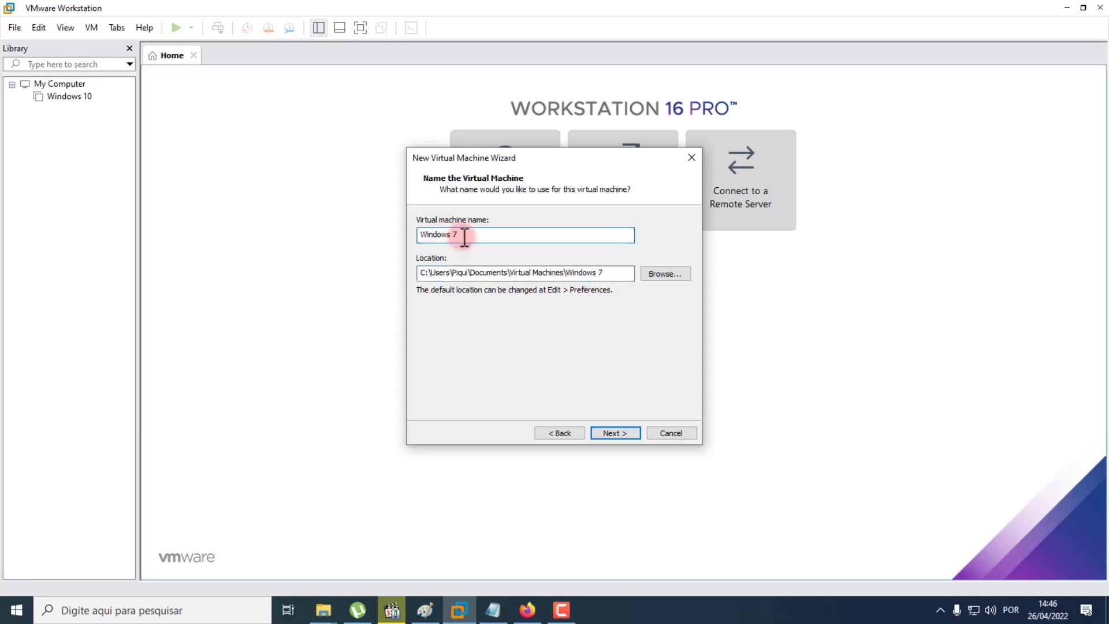
Browse to the maquina virtual folder on Disco Local (D:) and set it as the virtual machine location.
{"action": "left_click", "coordinate": [657, 275]}
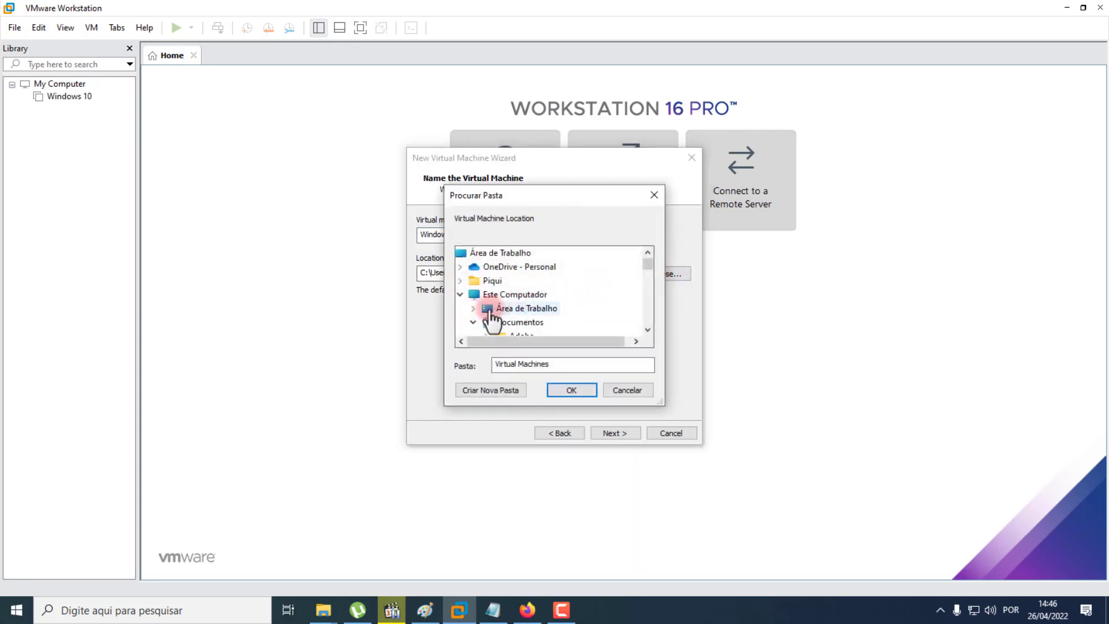
{"action": "left_click", "coordinate": [473, 322]}
{"action": "scroll", "coordinate": [547, 297], "scroll_direction": "down", "scroll_amount": 2}
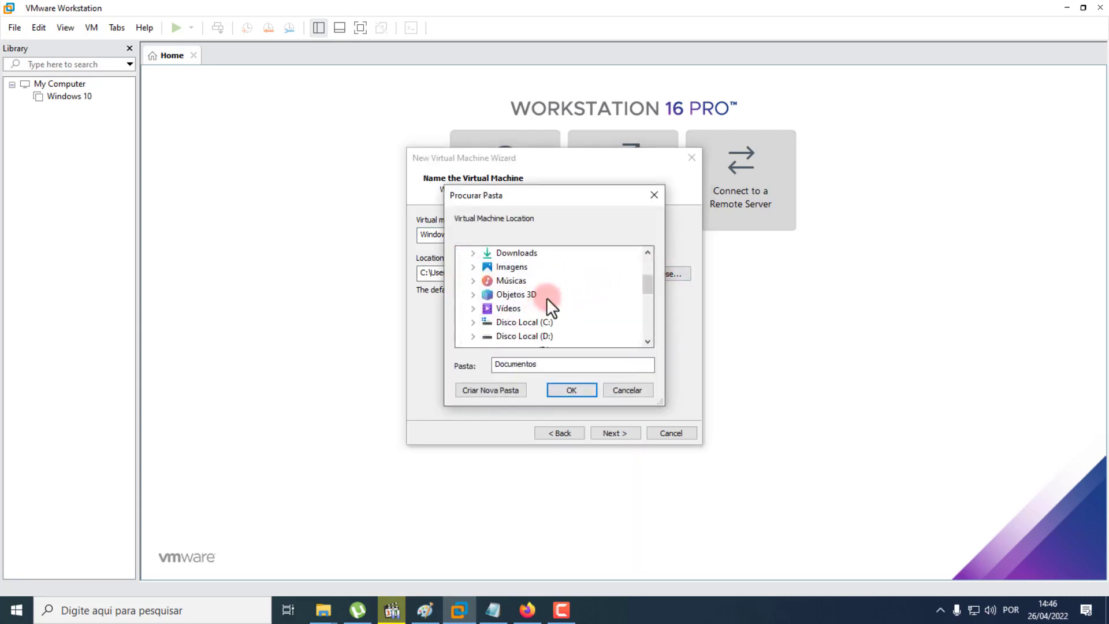
{"action": "scroll", "coordinate": [546, 303], "scroll_direction": "down", "scroll_amount": 1}
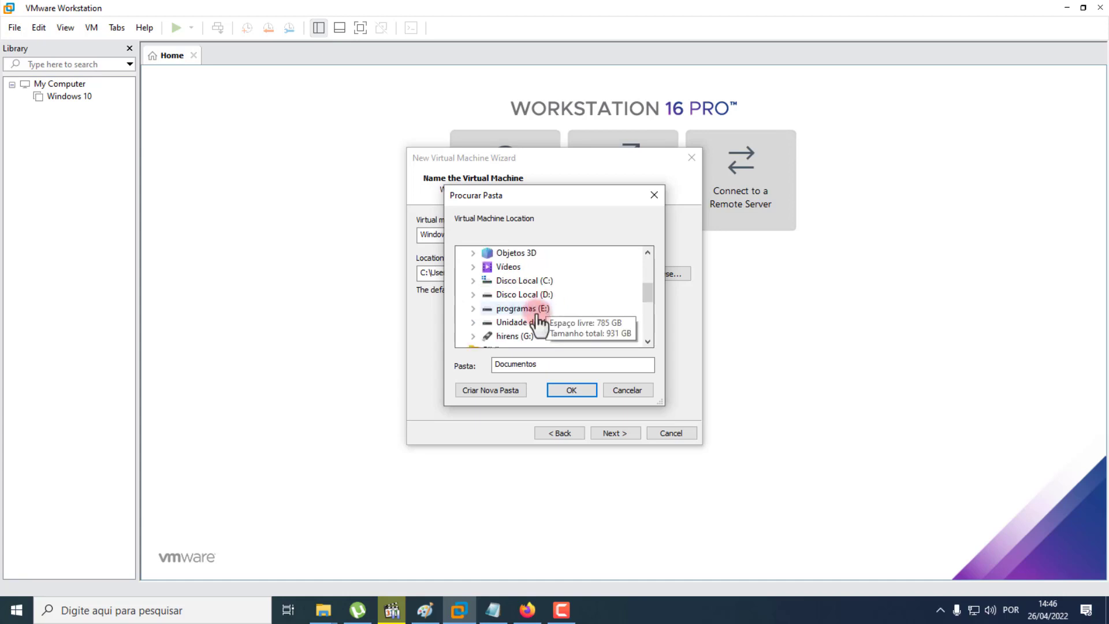
{"action": "double_click", "coordinate": [494, 295]}
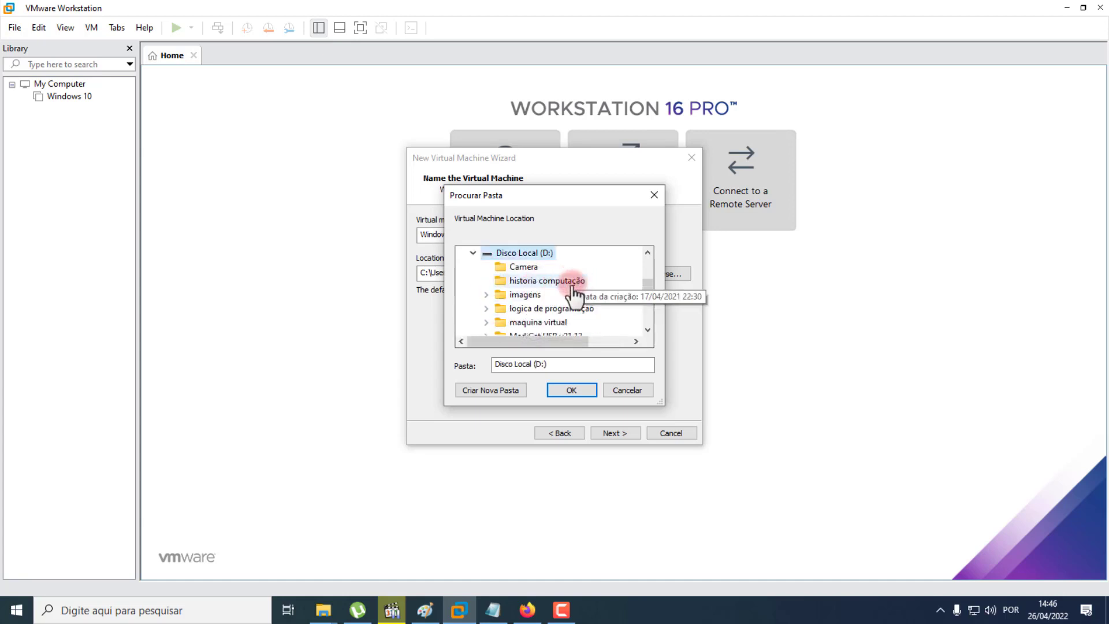
{"action": "left_click", "coordinate": [486, 322]}
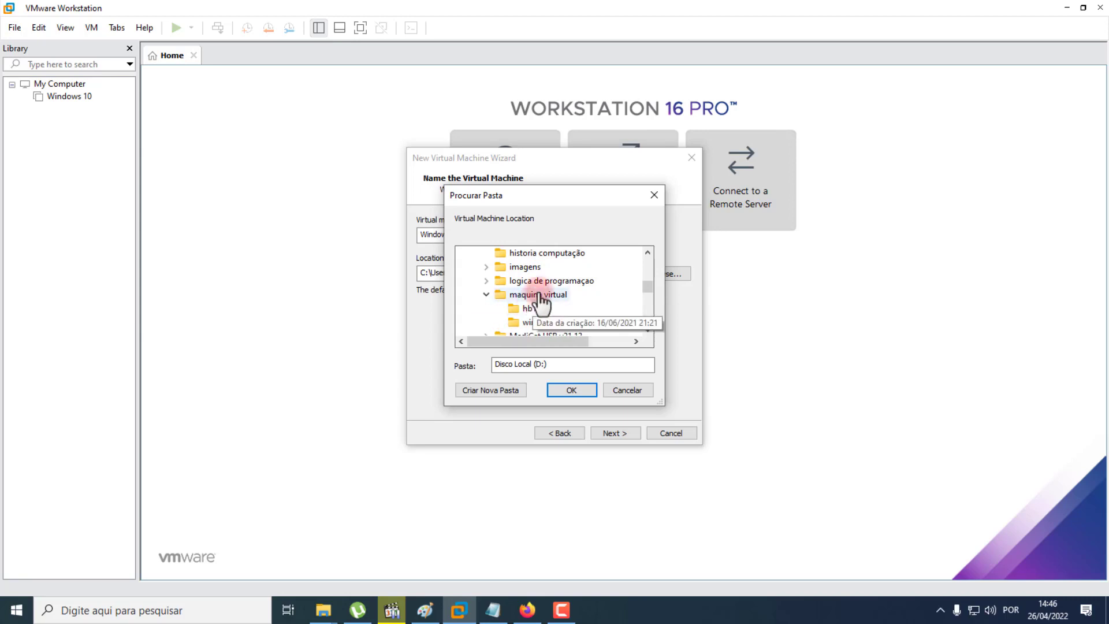
{"action": "left_click", "coordinate": [536, 295]}
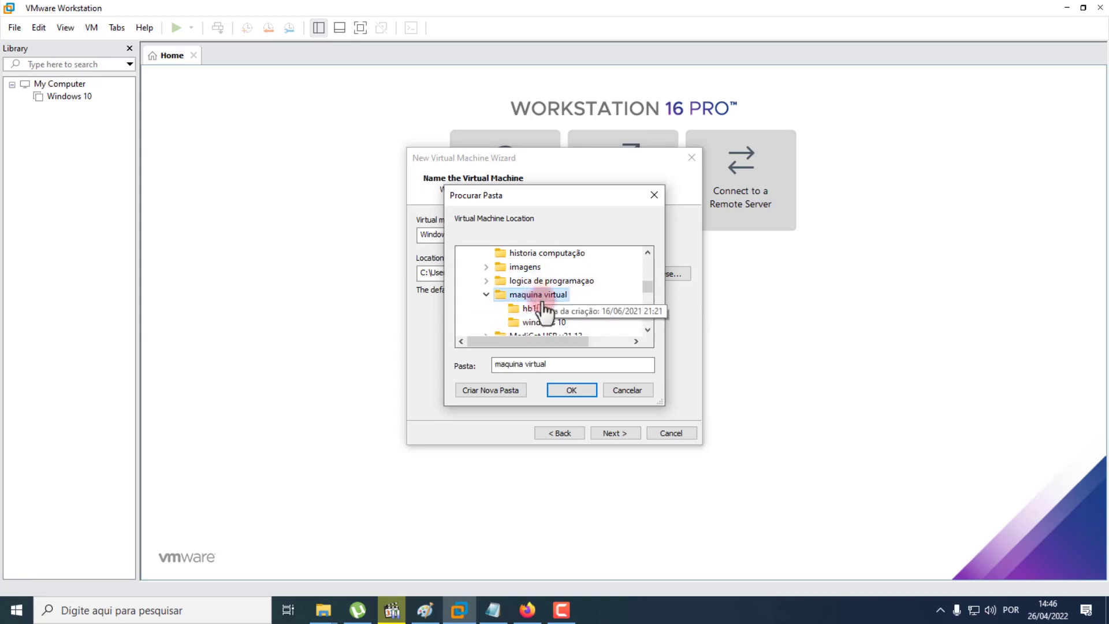
{"action": "left_click", "coordinate": [580, 392]}
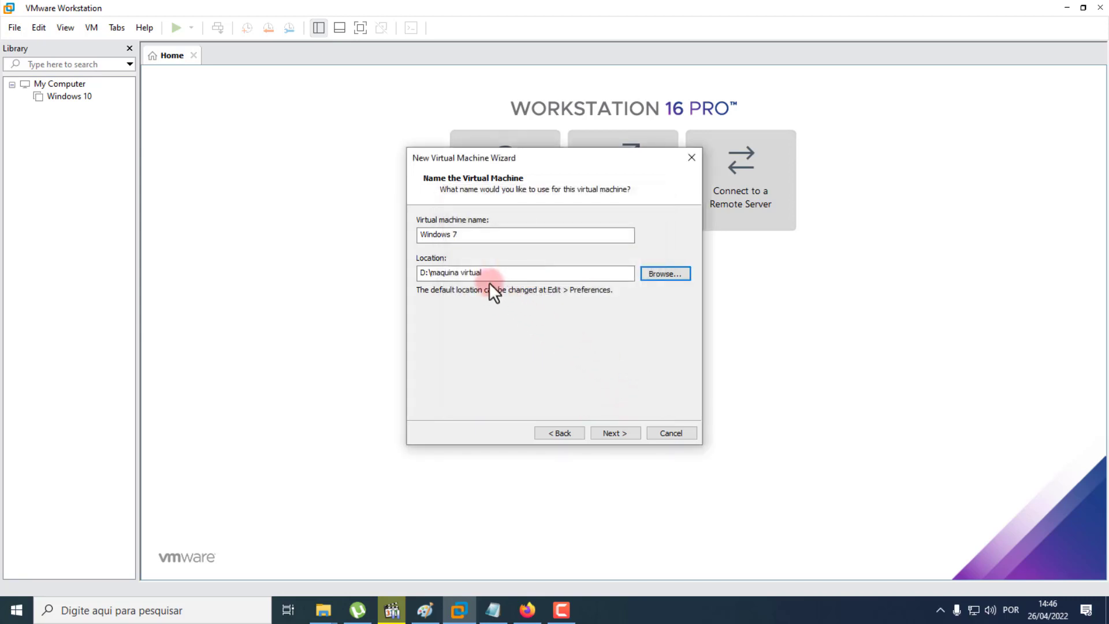
Create a folder named windows 7 inside maquina virtual and set it as the virtual machine location.
{"action": "left_click", "coordinate": [654, 277]}
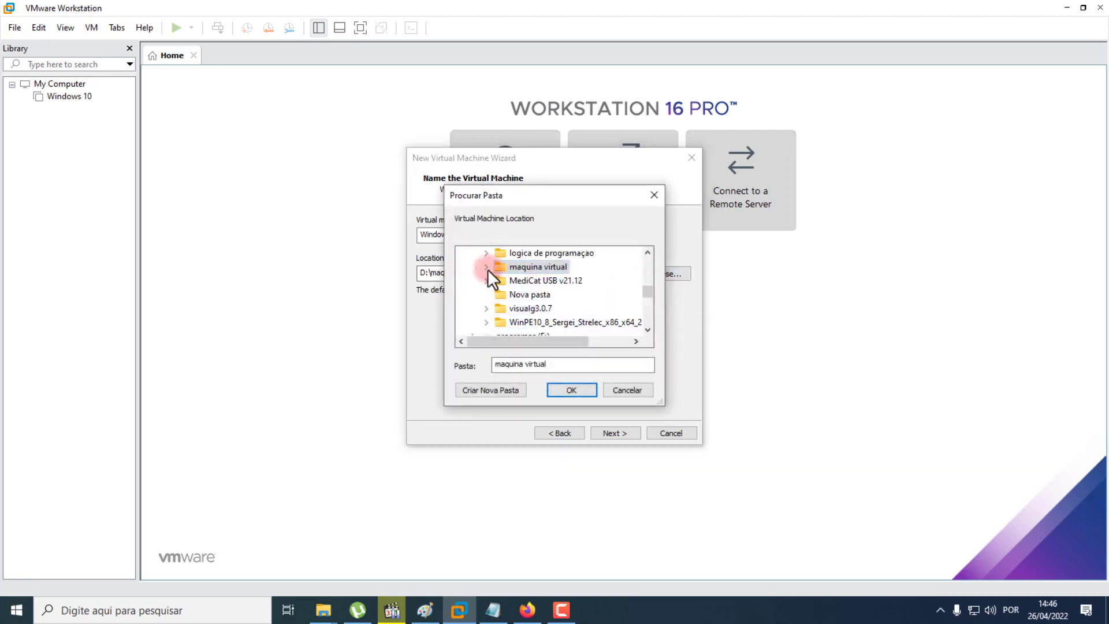
{"action": "left_click", "coordinate": [487, 267]}
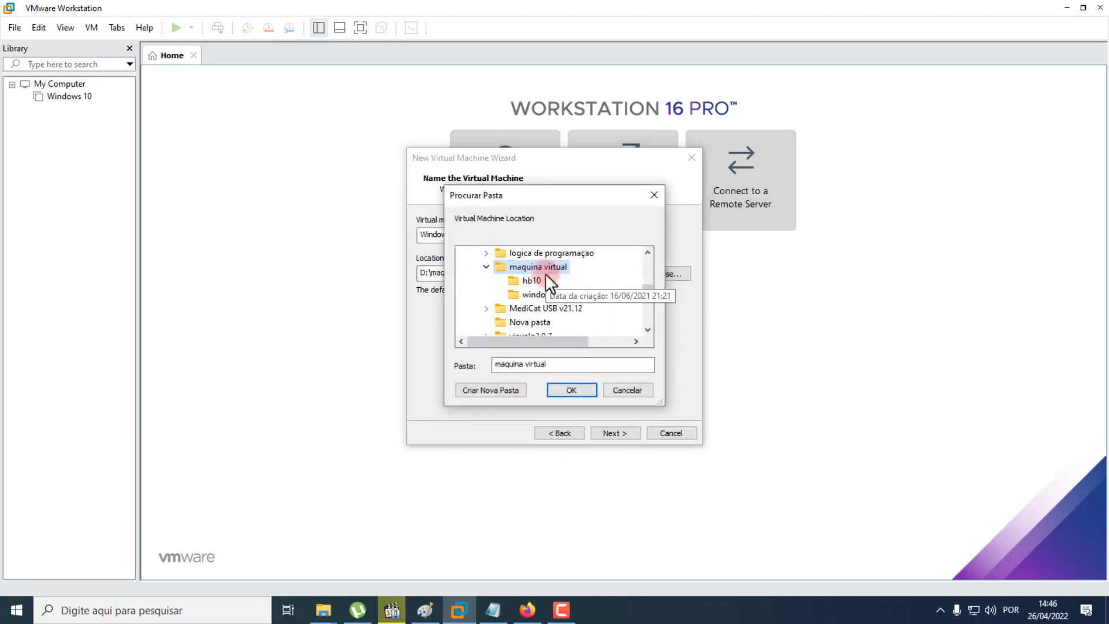
{"action": "left_click", "coordinate": [497, 391]}
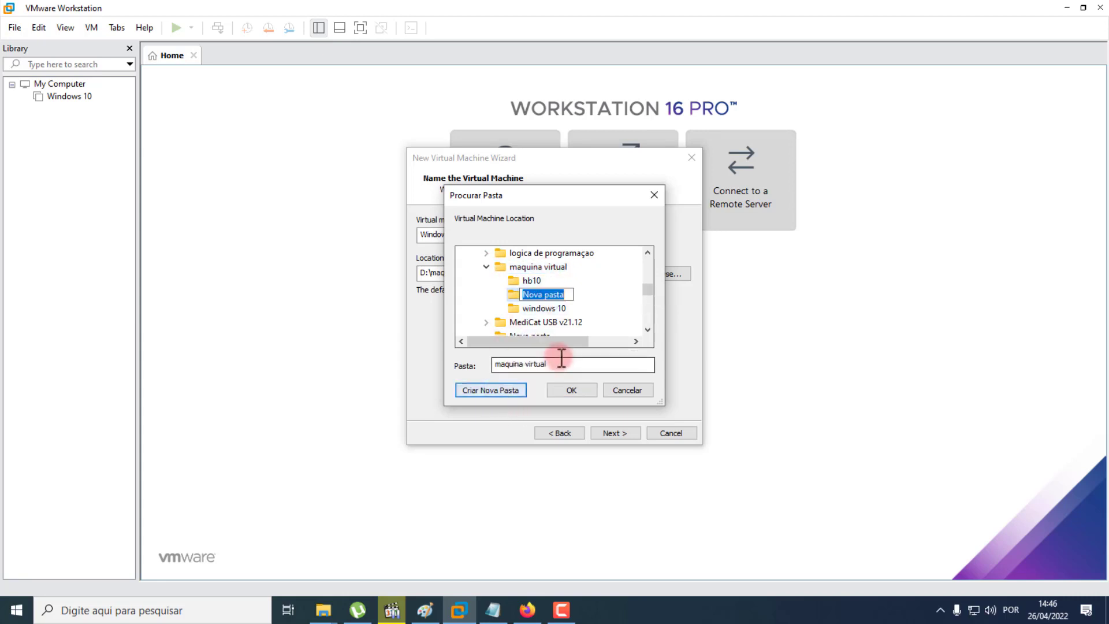
{"action": "type", "text": "win"}
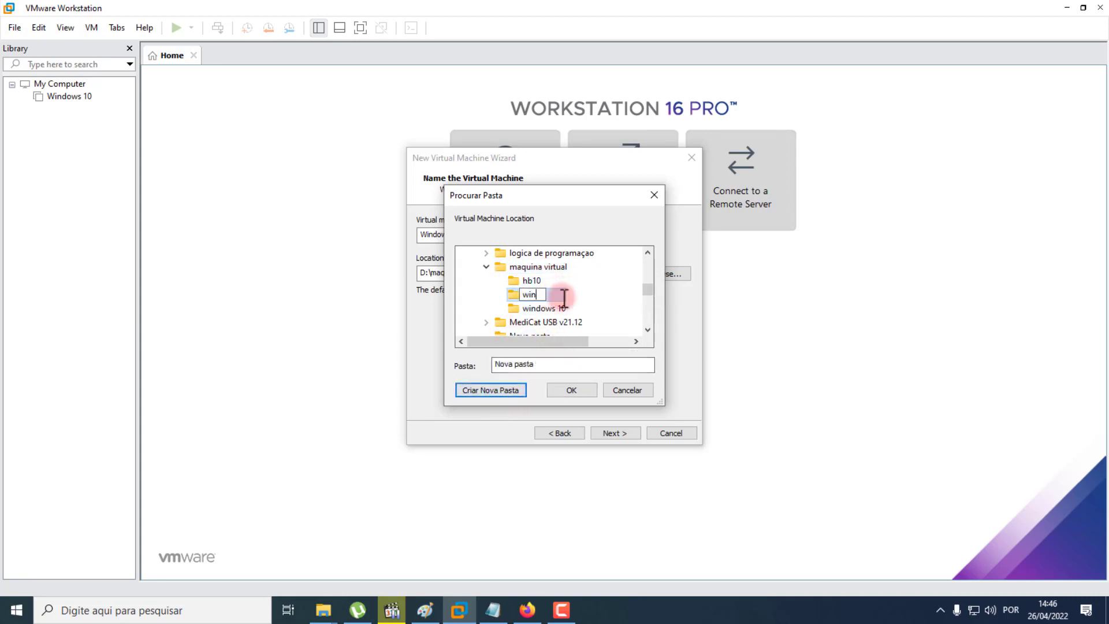
{"action": "type", "text": "dows 7"}
{"action": "key", "text": "Return"}
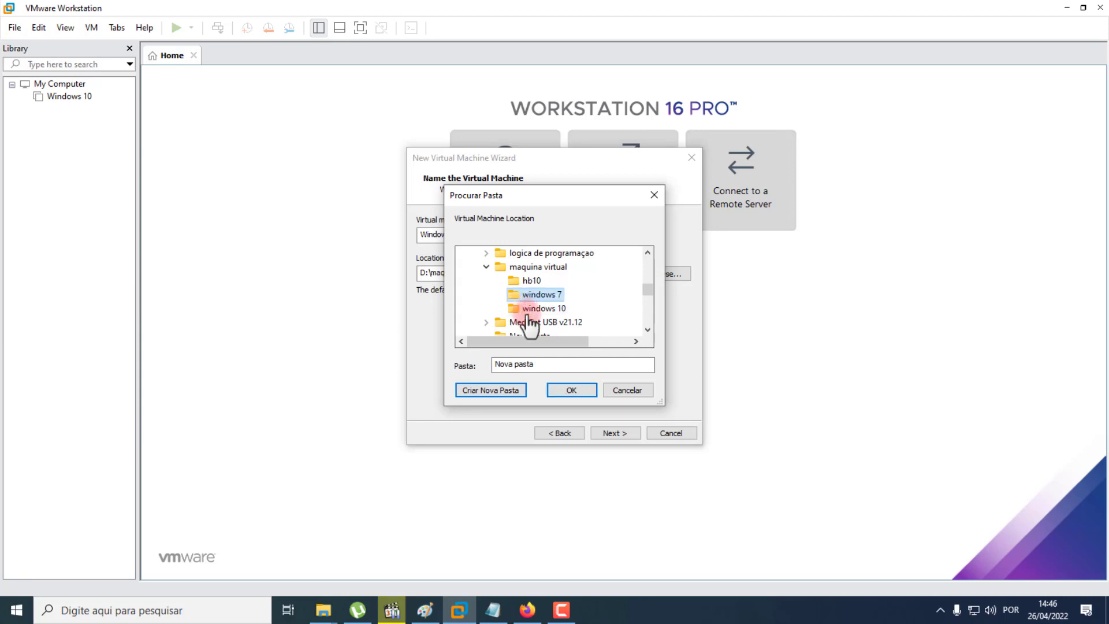
{"action": "left_click", "coordinate": [580, 395]}
{"action": "left_click", "coordinate": [540, 273]}
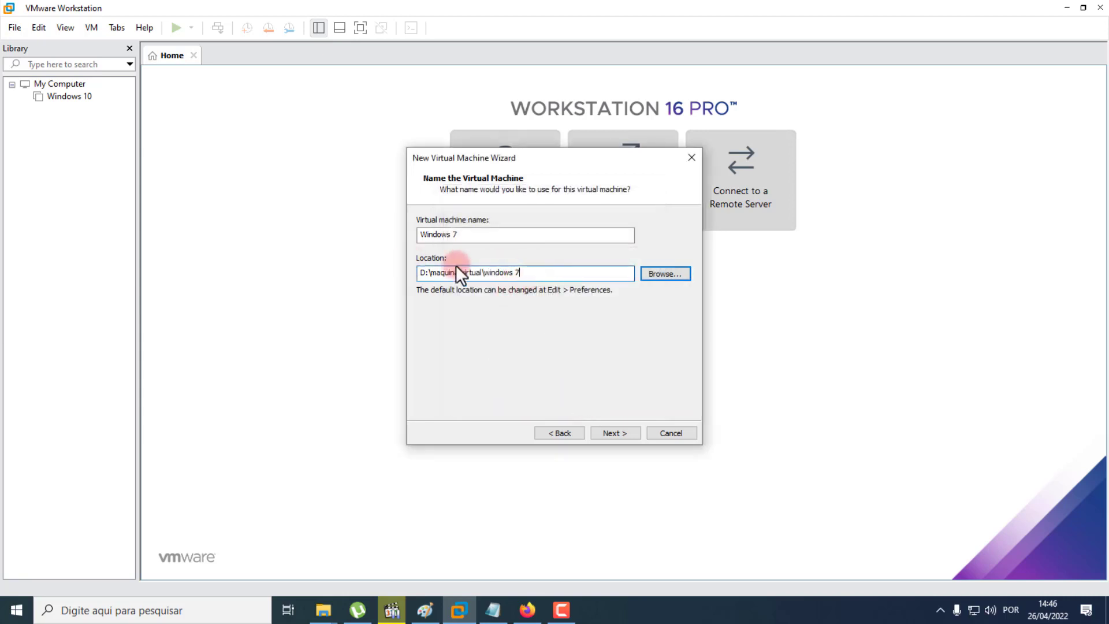
Accept the name and location, choose UEFI as the firmware type, and continue to the processor configuration.
{"action": "left_click", "coordinate": [613, 433]}
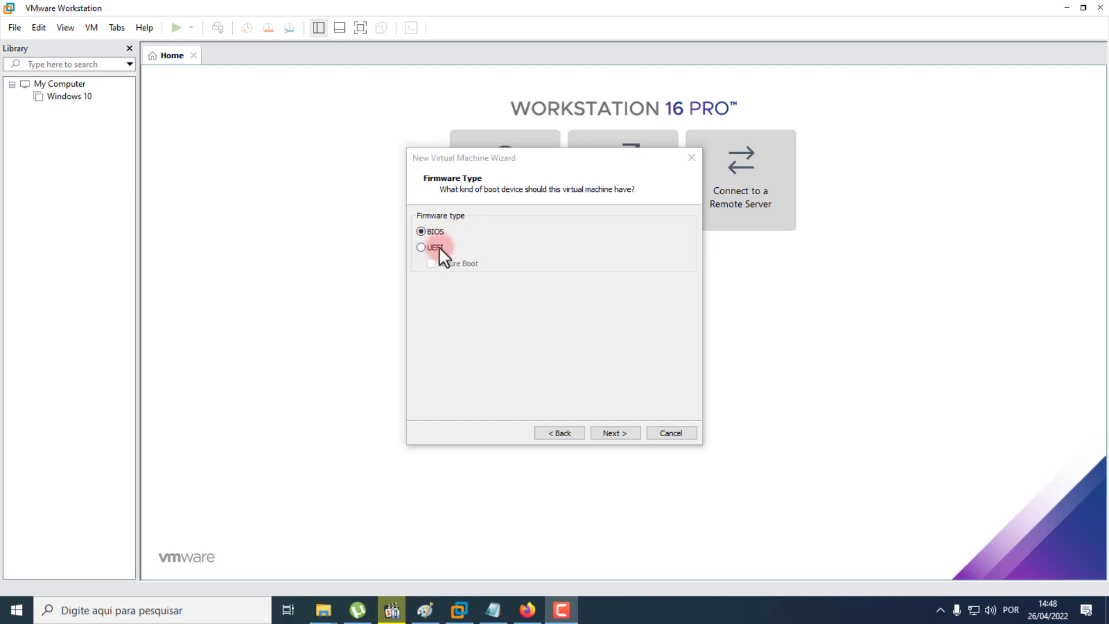
{"action": "left_click", "coordinate": [422, 247]}
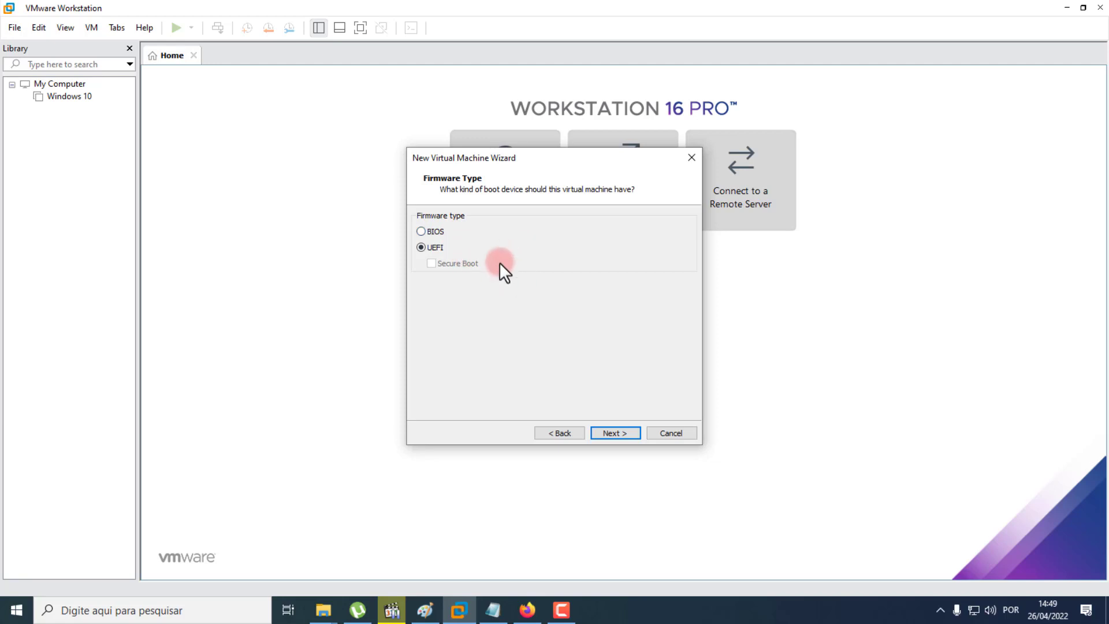
{"action": "left_click", "coordinate": [615, 432]}
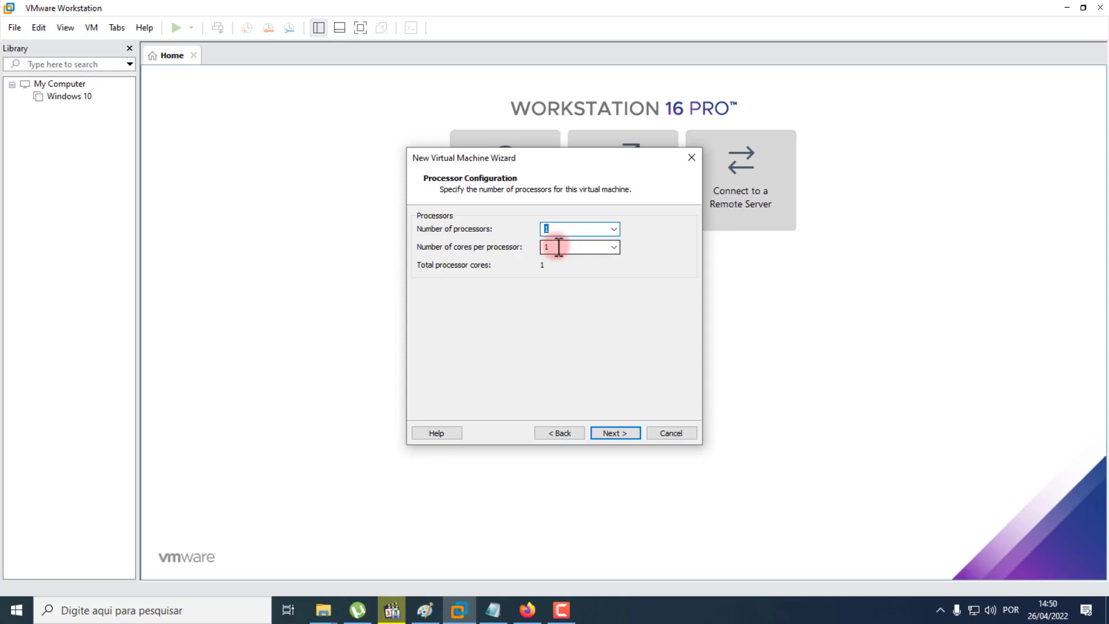
Set the number of processors to 2, choose the number of cores per processor, and continue to the memory settings.
{"action": "left_click", "coordinate": [614, 228]}
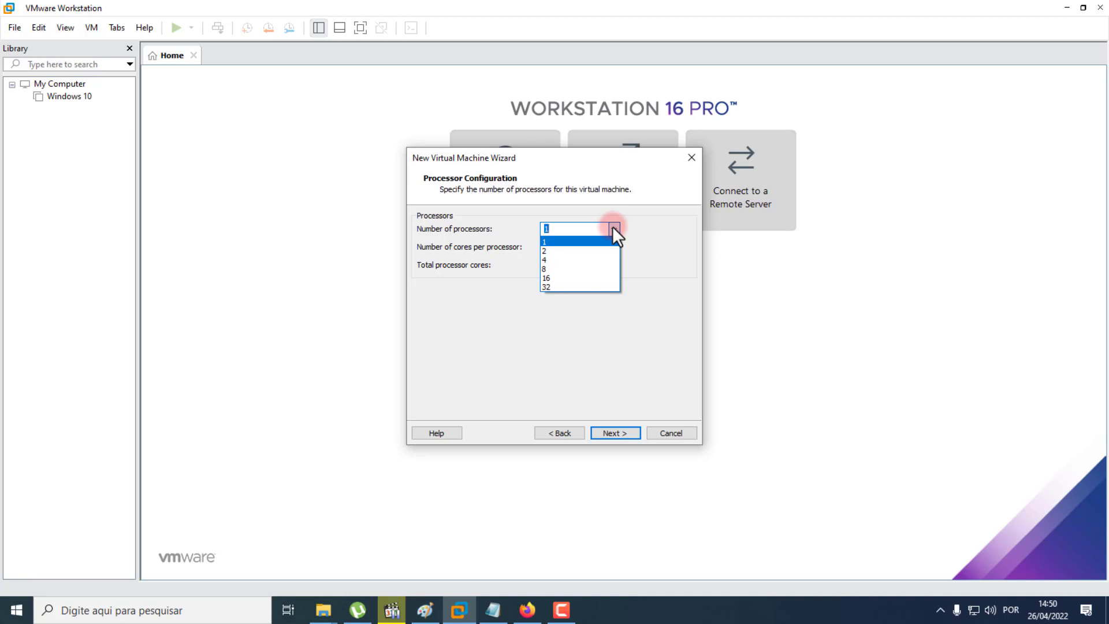
{"action": "left_click", "coordinate": [548, 252]}
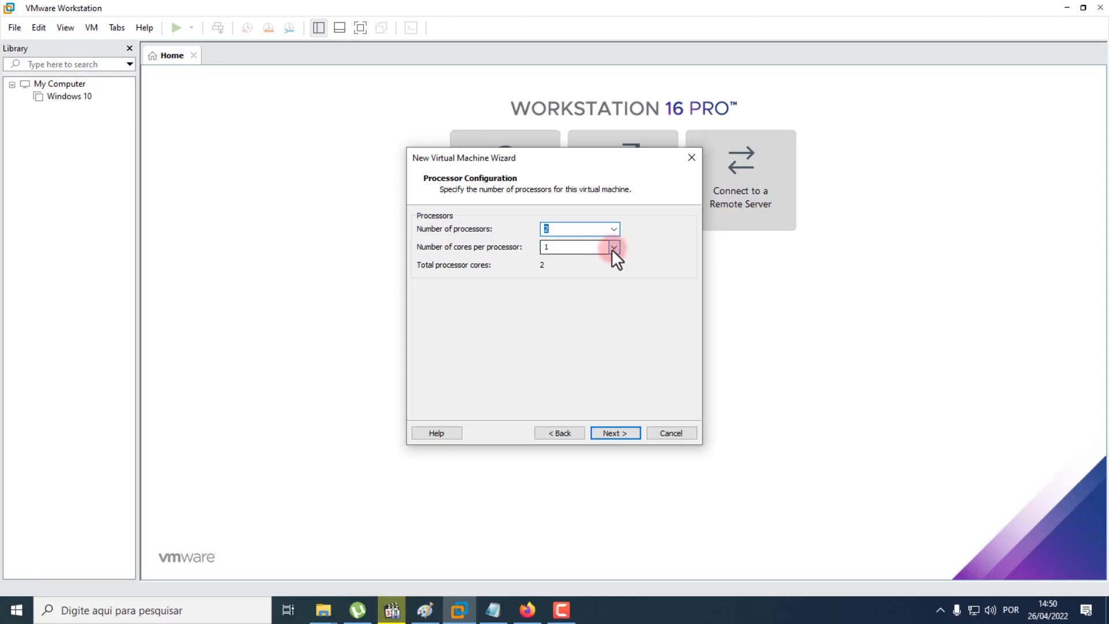
{"action": "left_click", "coordinate": [612, 248]}
{"action": "left_click", "coordinate": [561, 265]}
{"action": "key", "text": "Down"}
{"action": "left_click", "coordinate": [614, 433]}
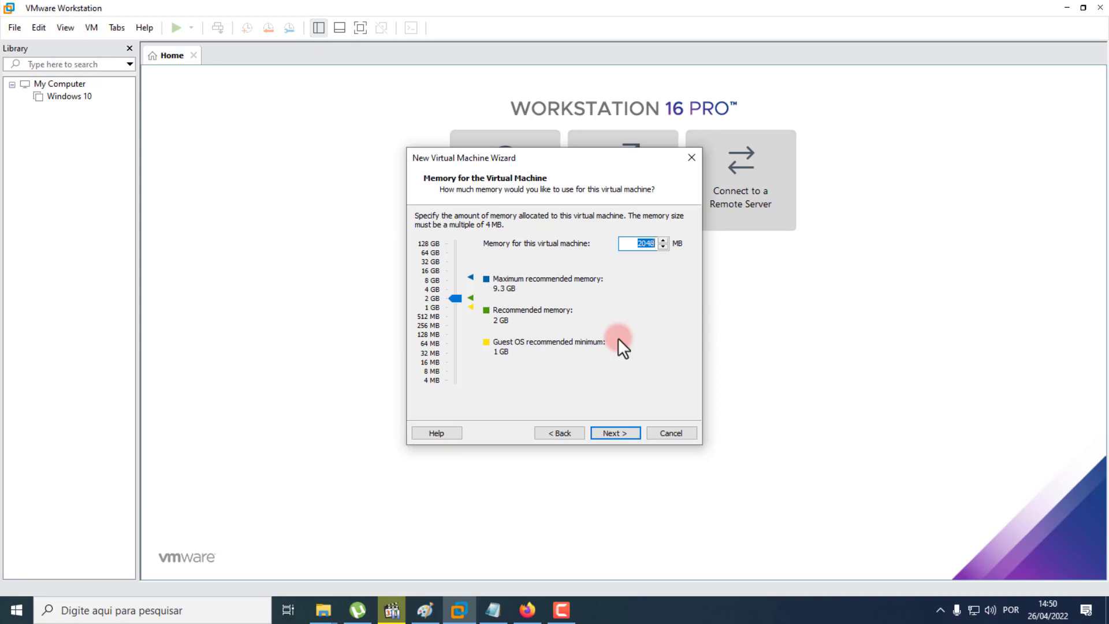
Set the memory for the virtual machine to 4 GB (4096 MB).
{"action": "left_click", "coordinate": [452, 290]}
{"action": "left_click", "coordinate": [454, 299]}
{"action": "left_click", "coordinate": [454, 290]}
{"action": "left_click", "coordinate": [640, 243]}
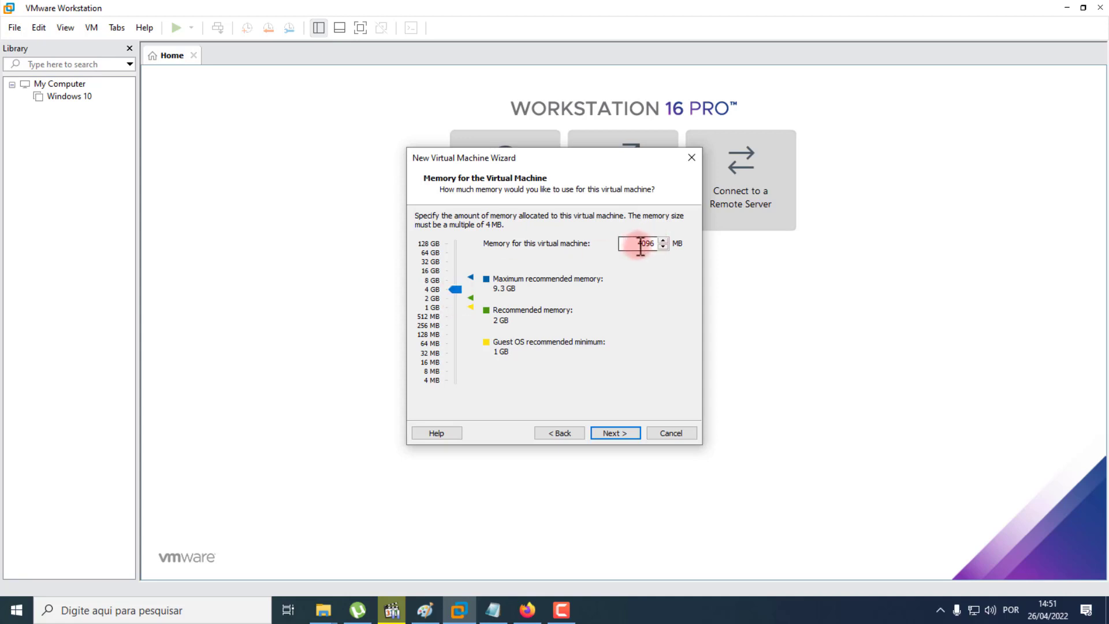
Accept the 4 GB memory allocation and use network address translation (NAT) as the network type.
{"action": "left_click", "coordinate": [455, 290]}
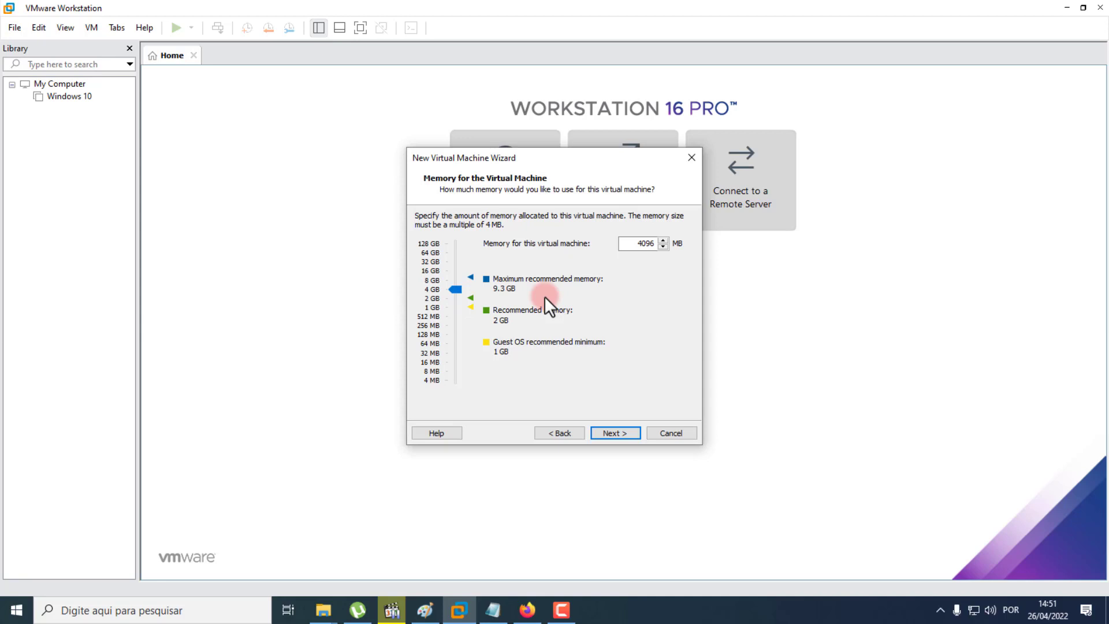
{"action": "left_click", "coordinate": [614, 434]}
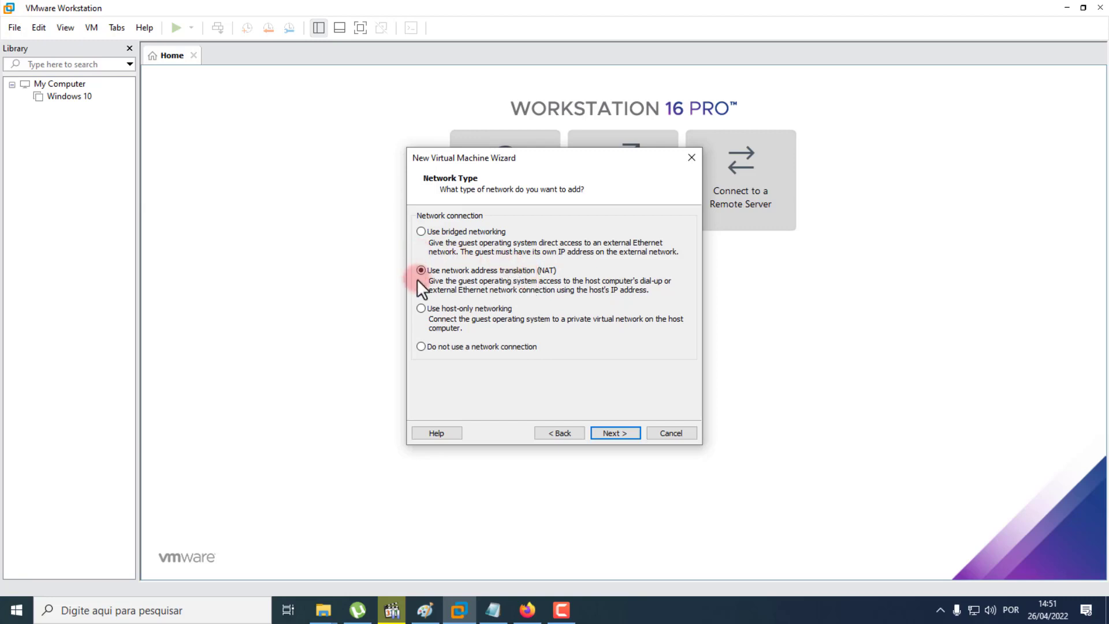
{"action": "left_click", "coordinate": [619, 434]}
Keep LSI Logic SAS as the SCSI controller type and SCSI as the virtual disk type.
{"action": "left_click", "coordinate": [476, 282]}
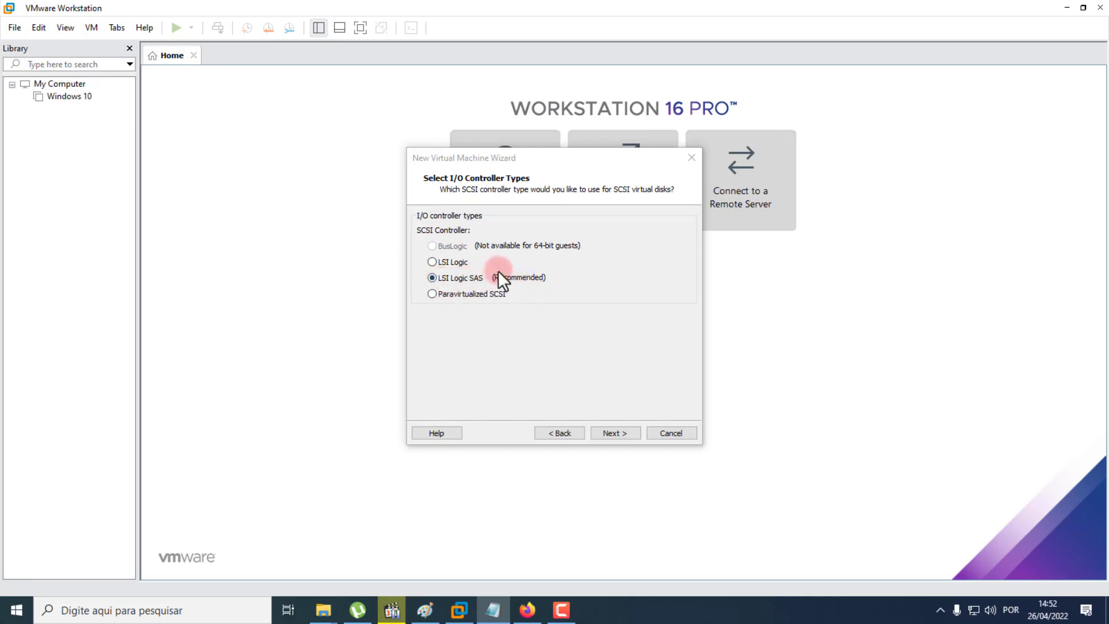
{"action": "left_click", "coordinate": [613, 433]}
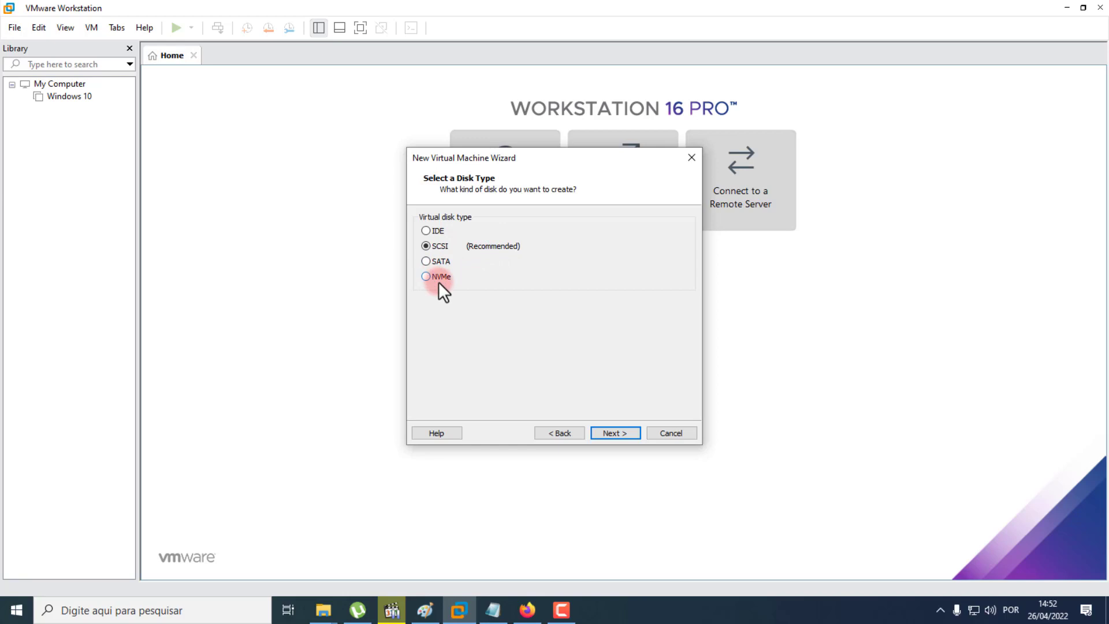
{"action": "left_click", "coordinate": [615, 433]}
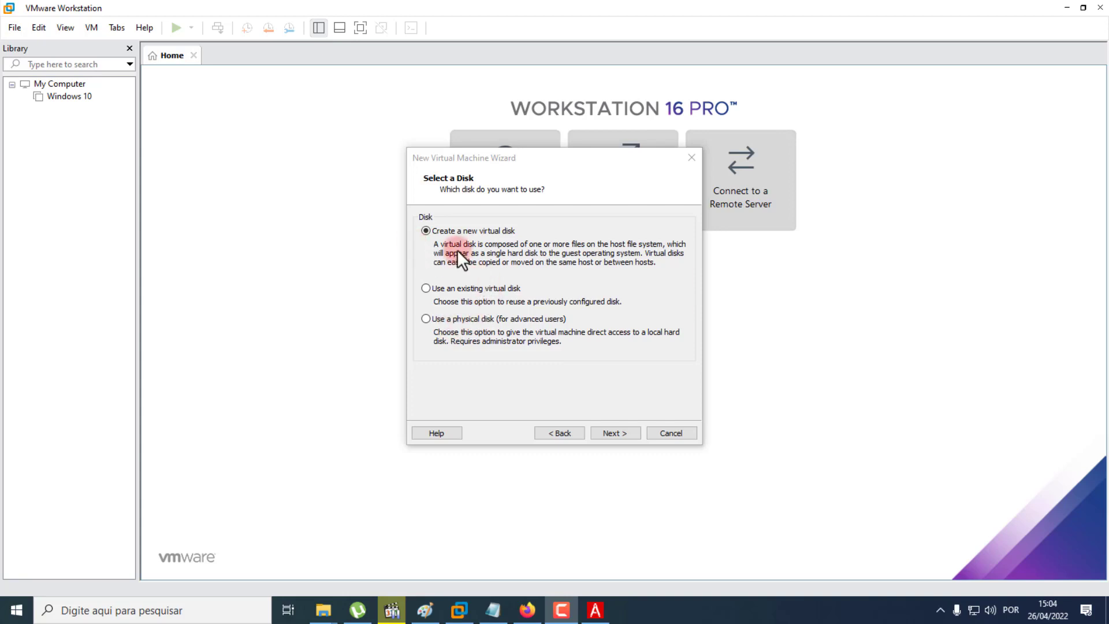
Create a new virtual disk with a maximum size of 100 GB, split into multiple files.
{"action": "left_click", "coordinate": [615, 434]}
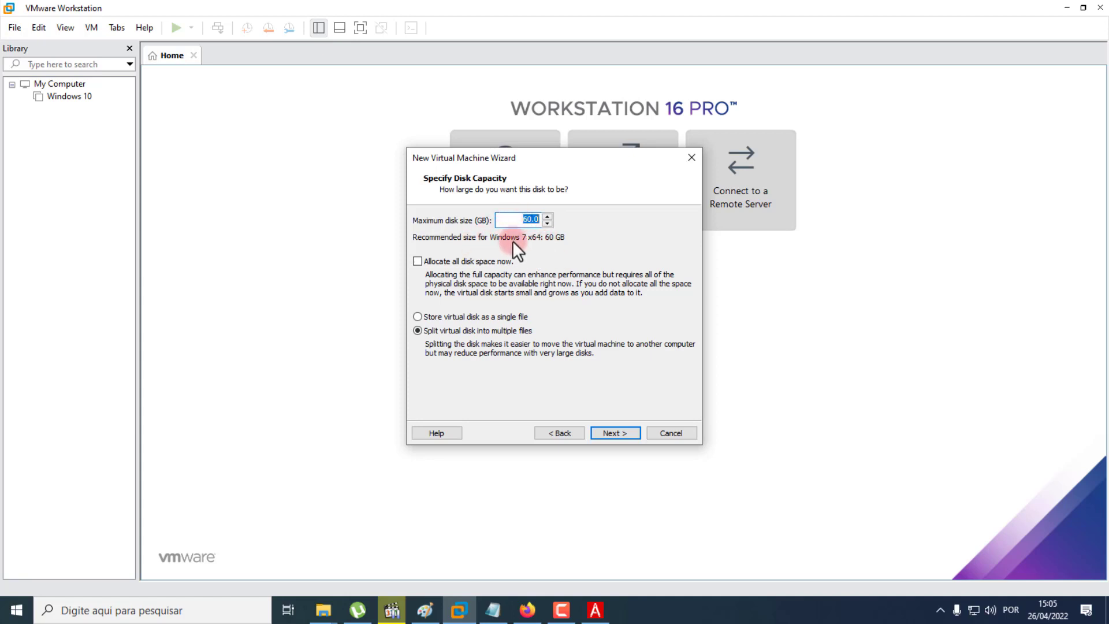
{"action": "left_click", "coordinate": [523, 223]}
{"action": "left_click_drag", "start_coordinate": [522, 218], "coordinate": [531, 219]}
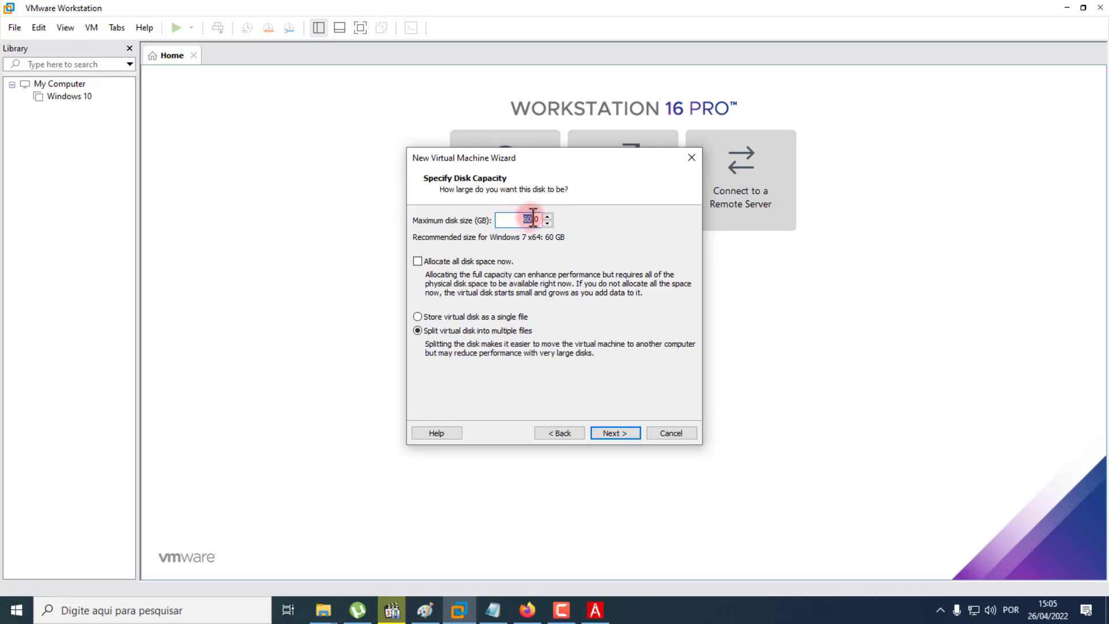
{"action": "type", "text": "10"}
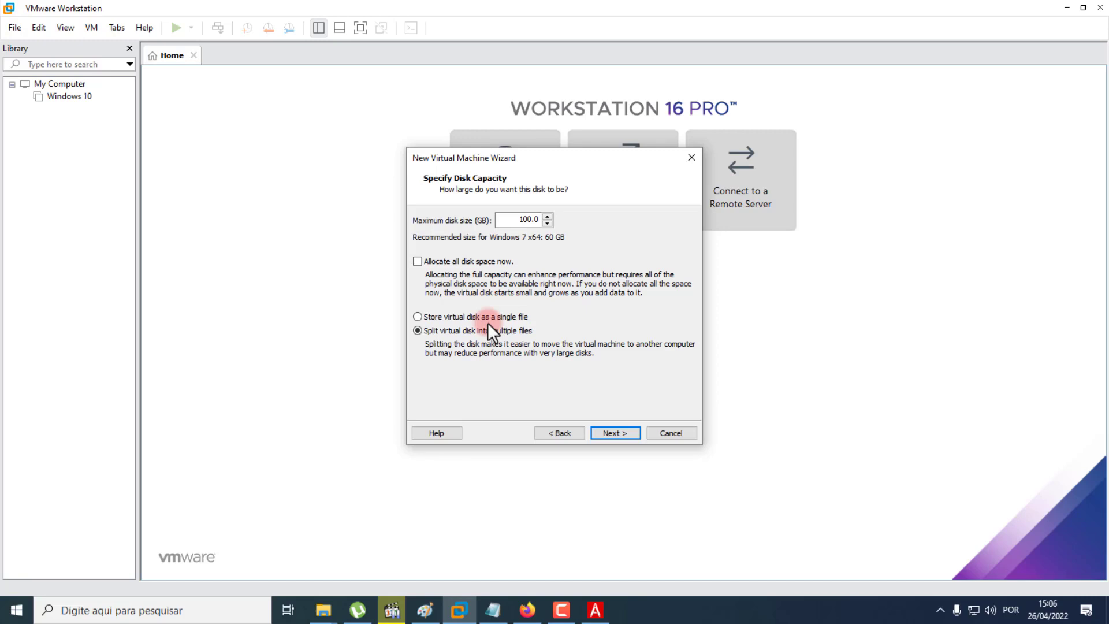
{"action": "left_click", "coordinate": [616, 438]}
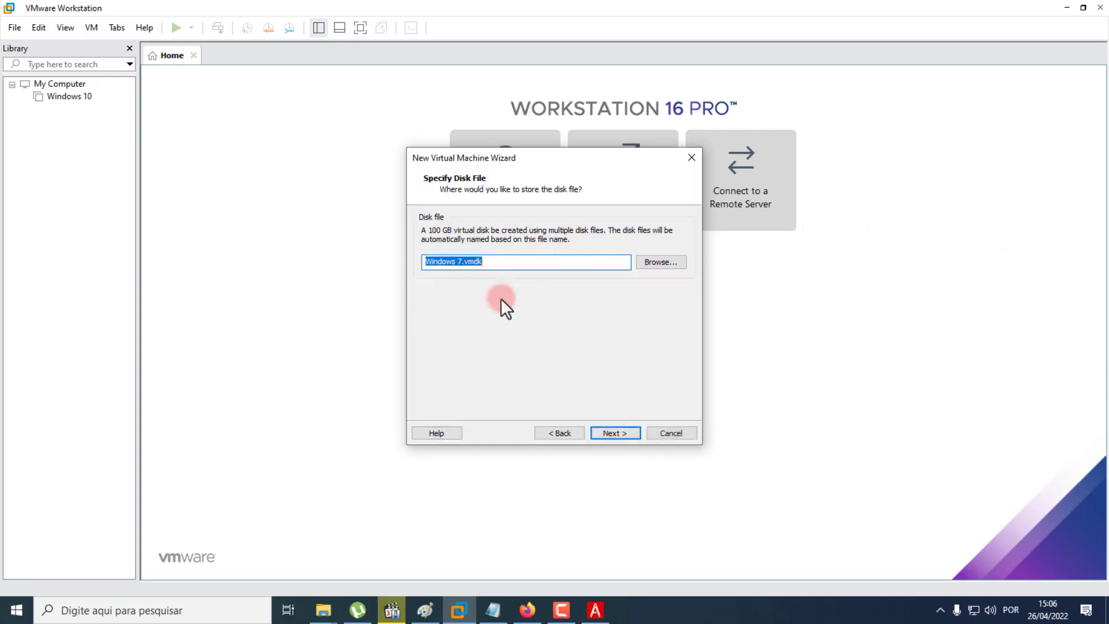
{"action": "key", "text": "alt+Tab"}
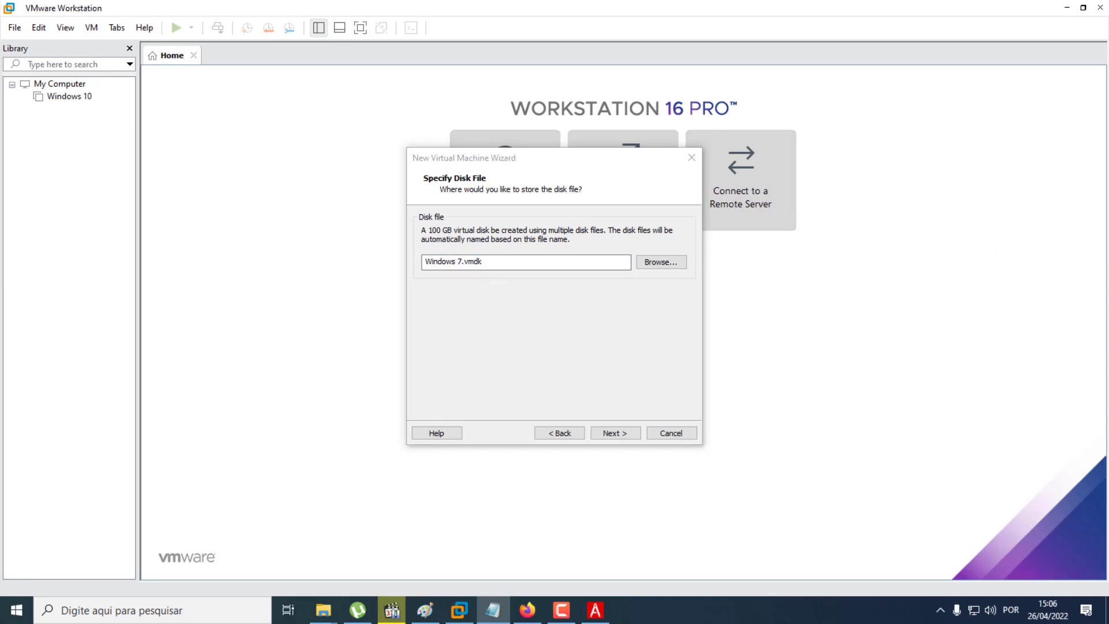
{"action": "key", "text": "alt+Tab"}
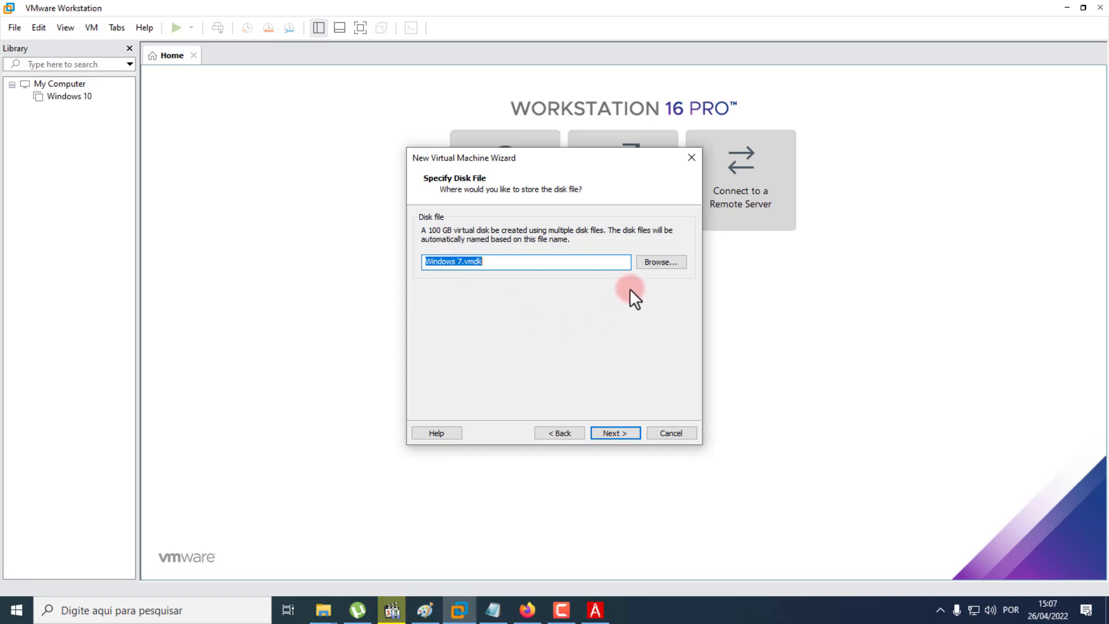
{"action": "left_click", "coordinate": [537, 263]}
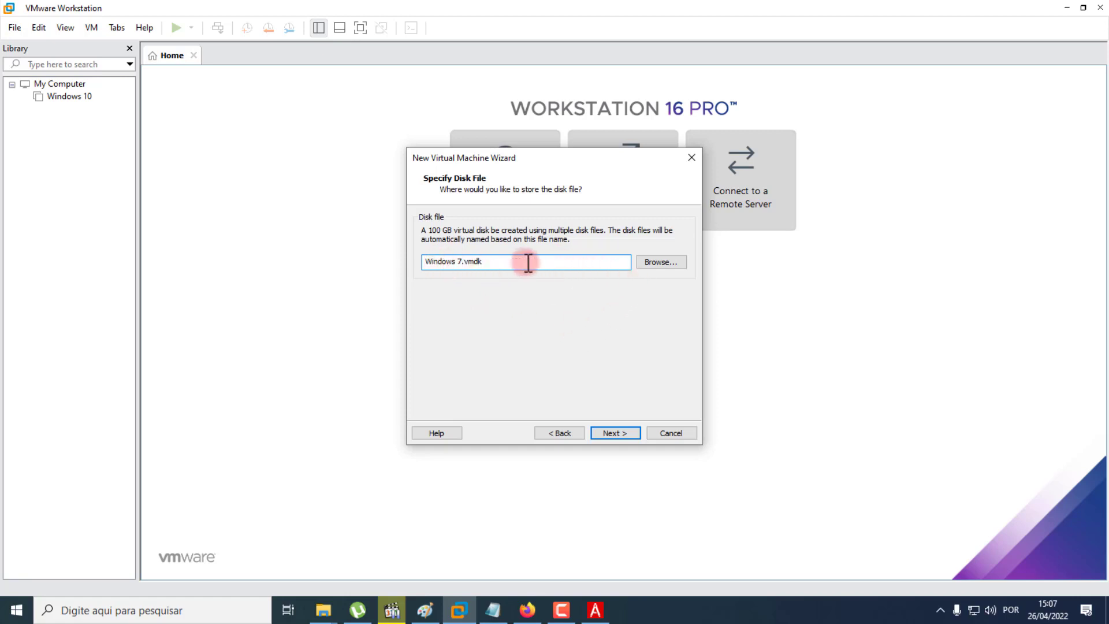
{"action": "left_click_drag", "start_coordinate": [517, 262], "coordinate": [480, 263]}
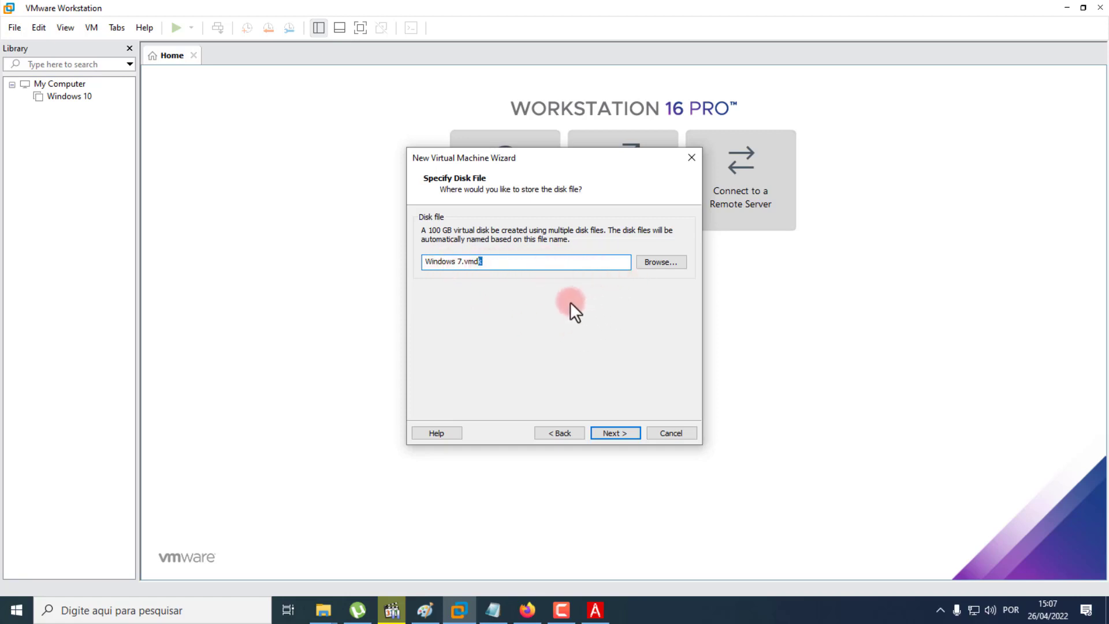
Store the disk file as Windows 7.vmdk in the windows 7 folder inside maquina virtual on drive D.
{"action": "left_click", "coordinate": [650, 265]}
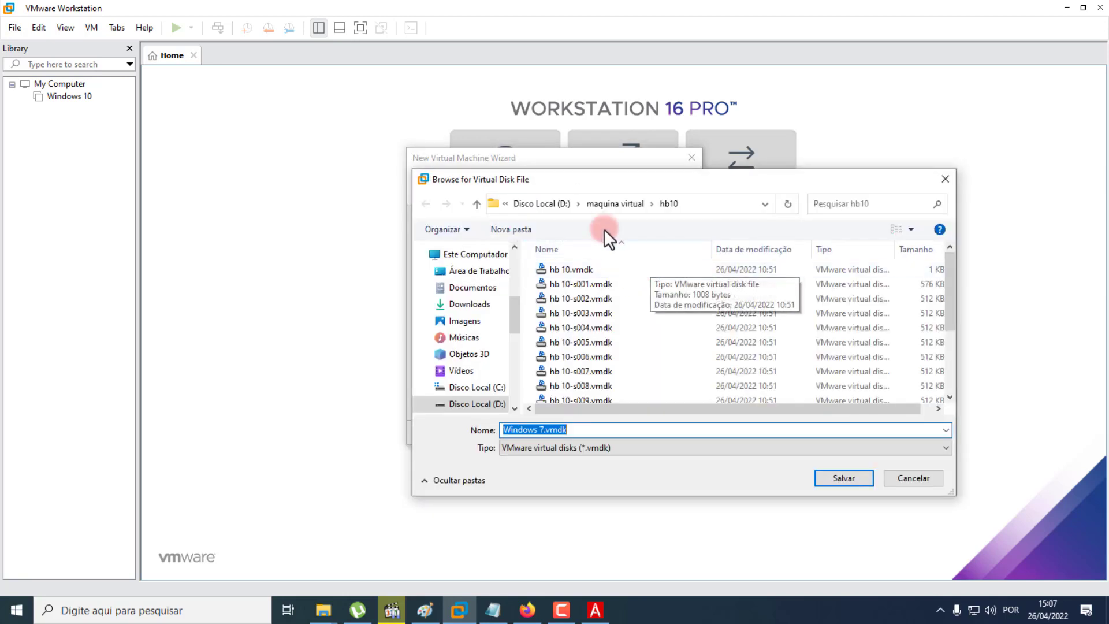
{"action": "left_click", "coordinate": [601, 207]}
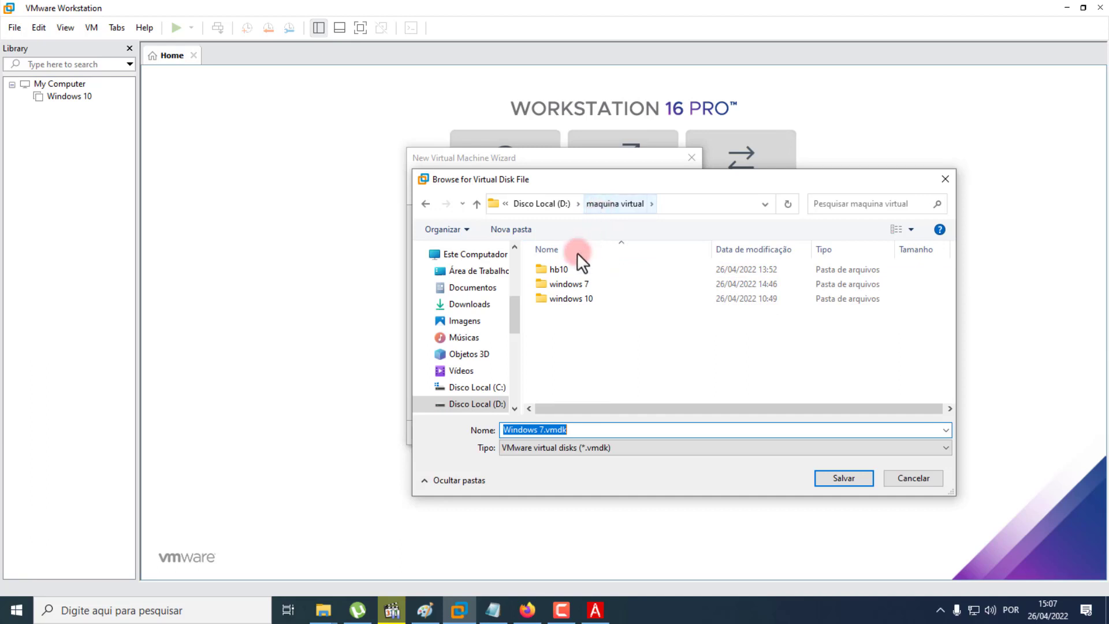
{"action": "left_click", "coordinate": [565, 284]}
{"action": "left_click", "coordinate": [569, 286]}
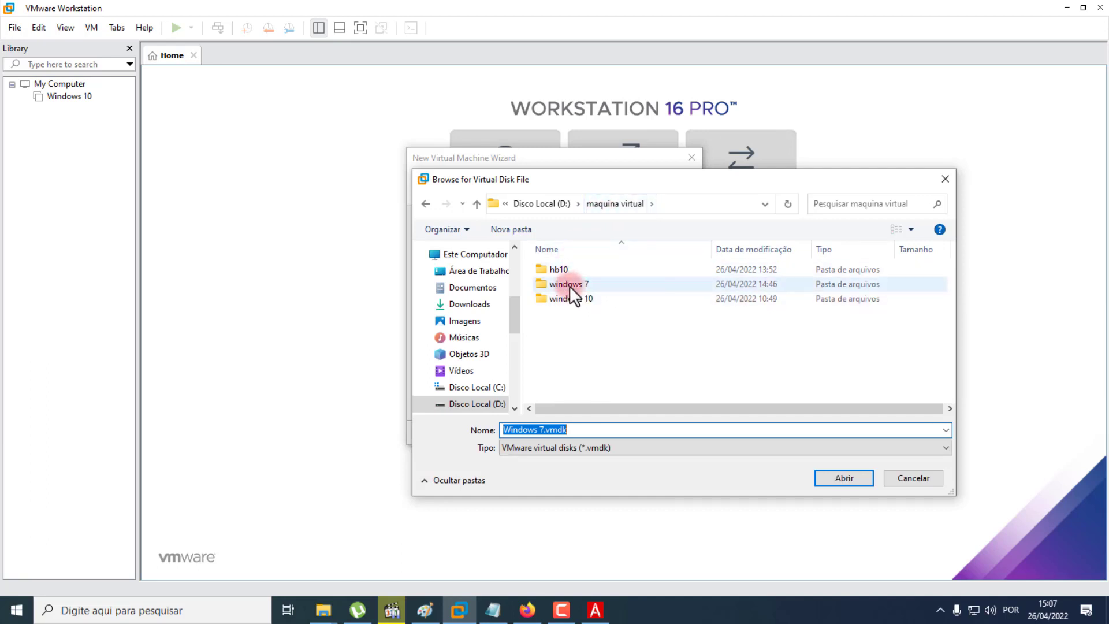
{"action": "double_click", "coordinate": [590, 287]}
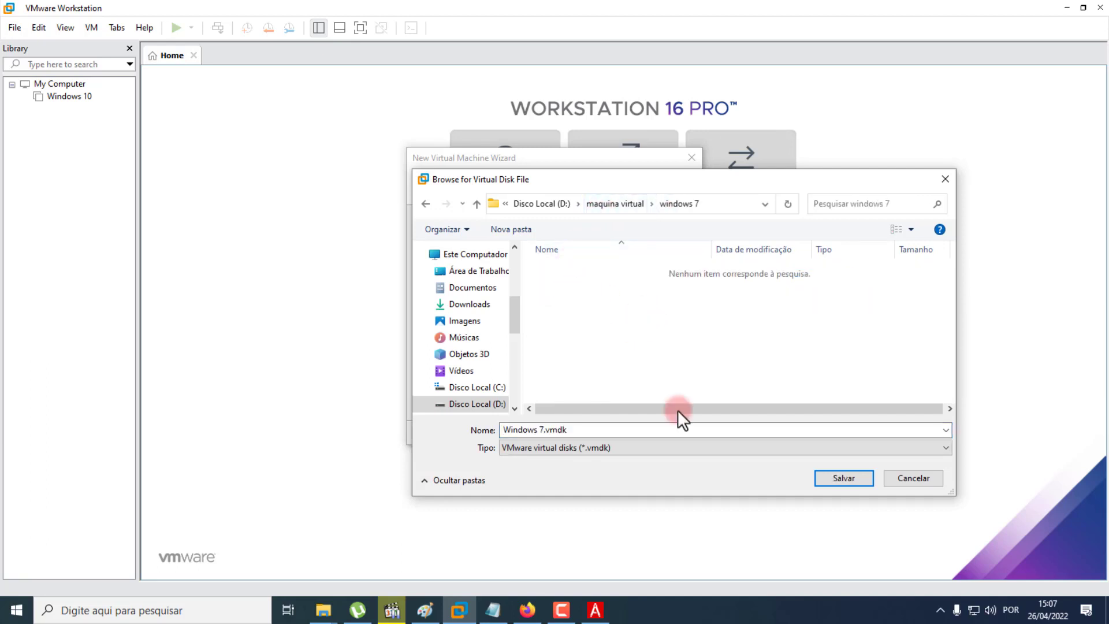
{"action": "left_click", "coordinate": [842, 478]}
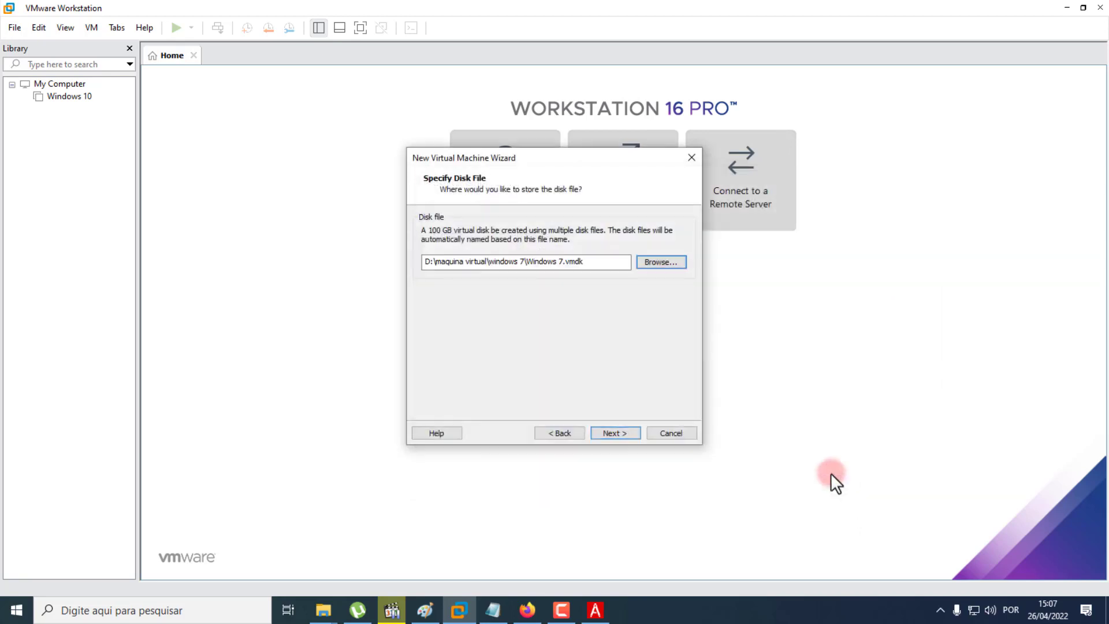
Accept the disk file location, review the settings summary, and finish creating the virtual machine.
{"action": "left_click", "coordinate": [616, 433]}
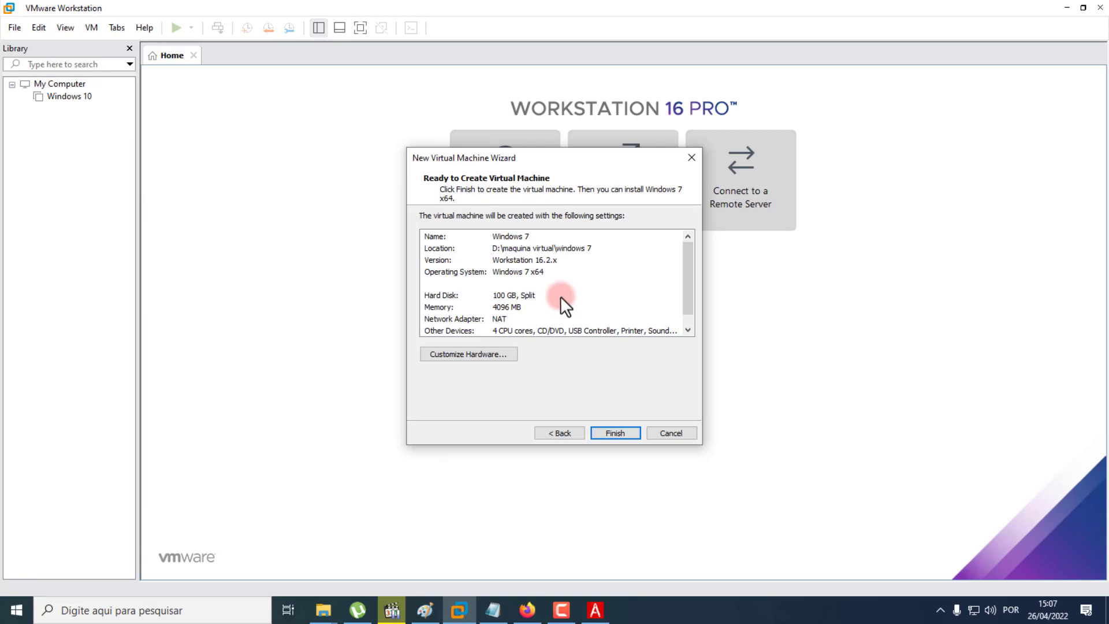
{"action": "left_click_drag", "start_coordinate": [683, 286], "coordinate": [683, 314]}
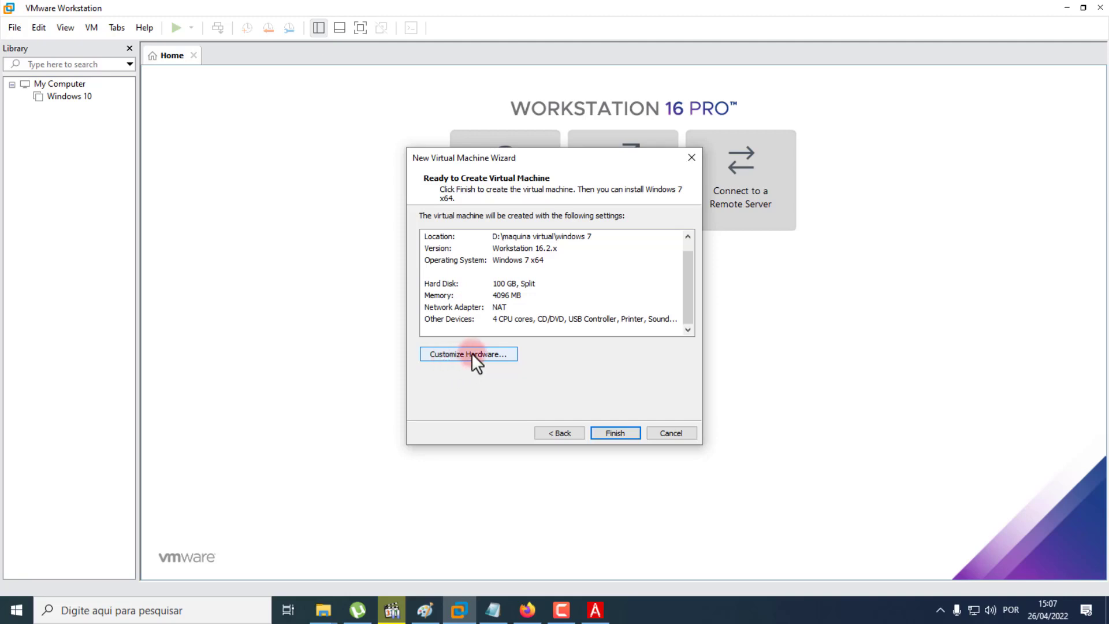
{"action": "left_click", "coordinate": [611, 438]}
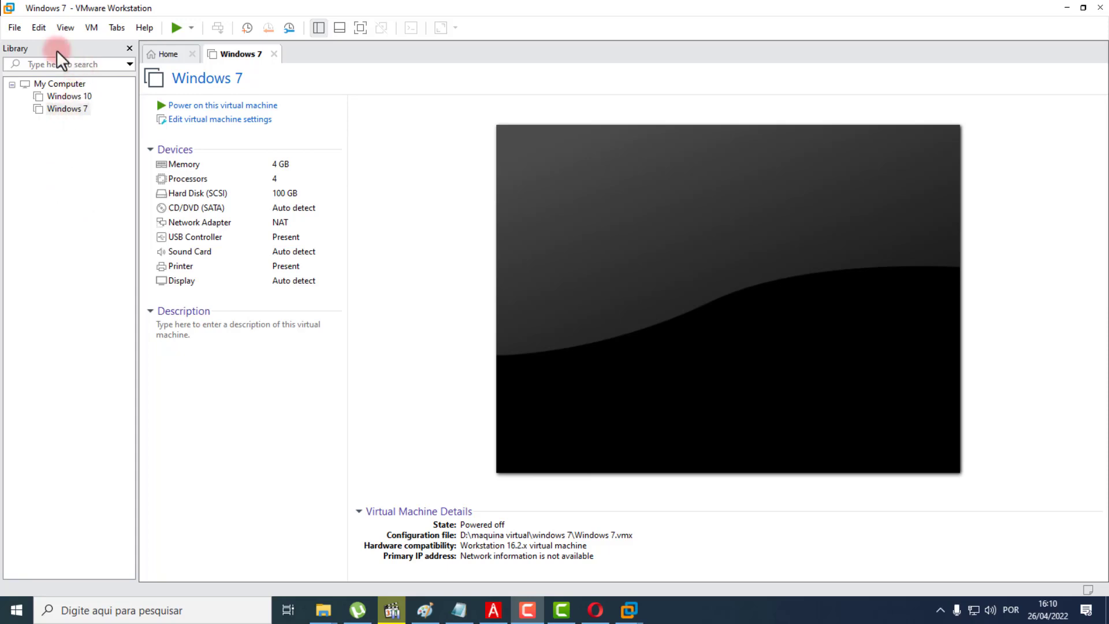
Open the settings of the Windows 7 virtual machine and display its processor configuration.
{"action": "left_click", "coordinate": [58, 110]}
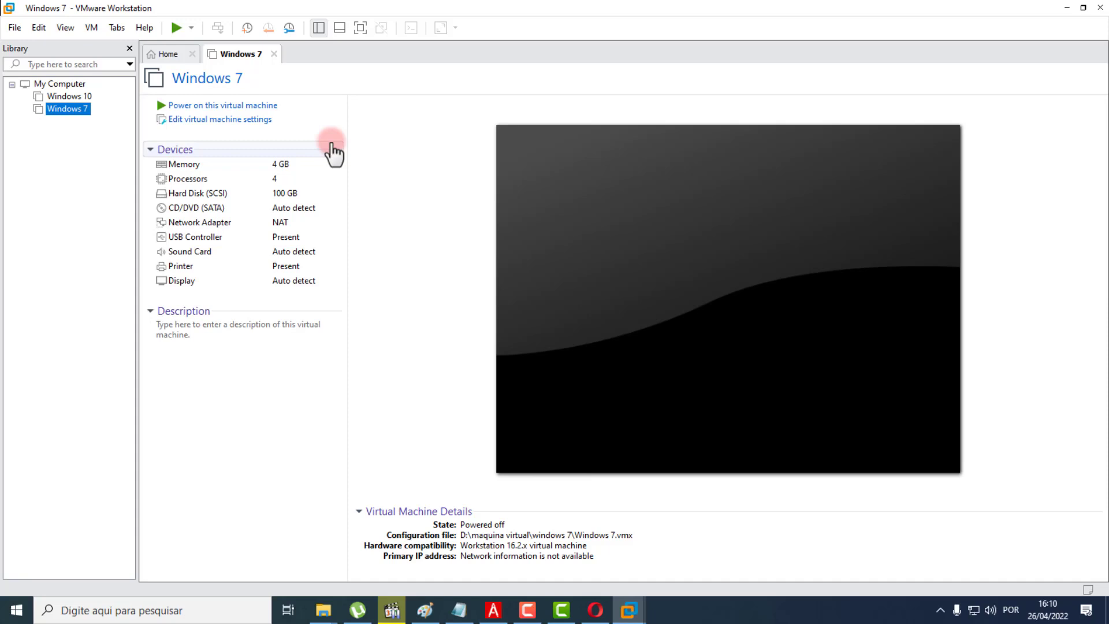
{"action": "left_click", "coordinate": [215, 123]}
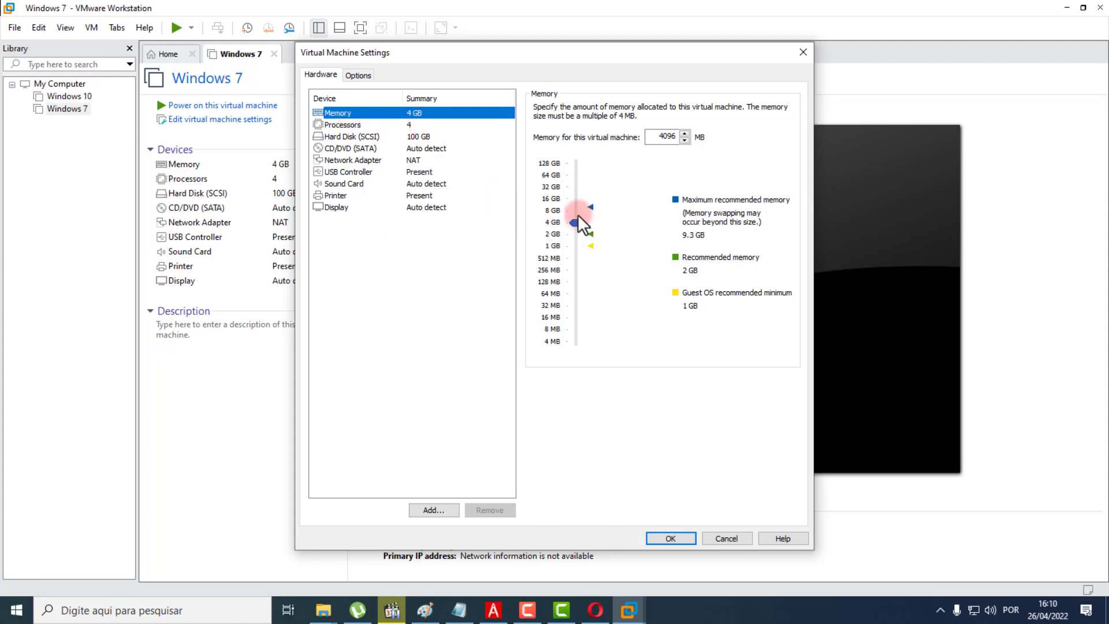
{"action": "left_click", "coordinate": [345, 126]}
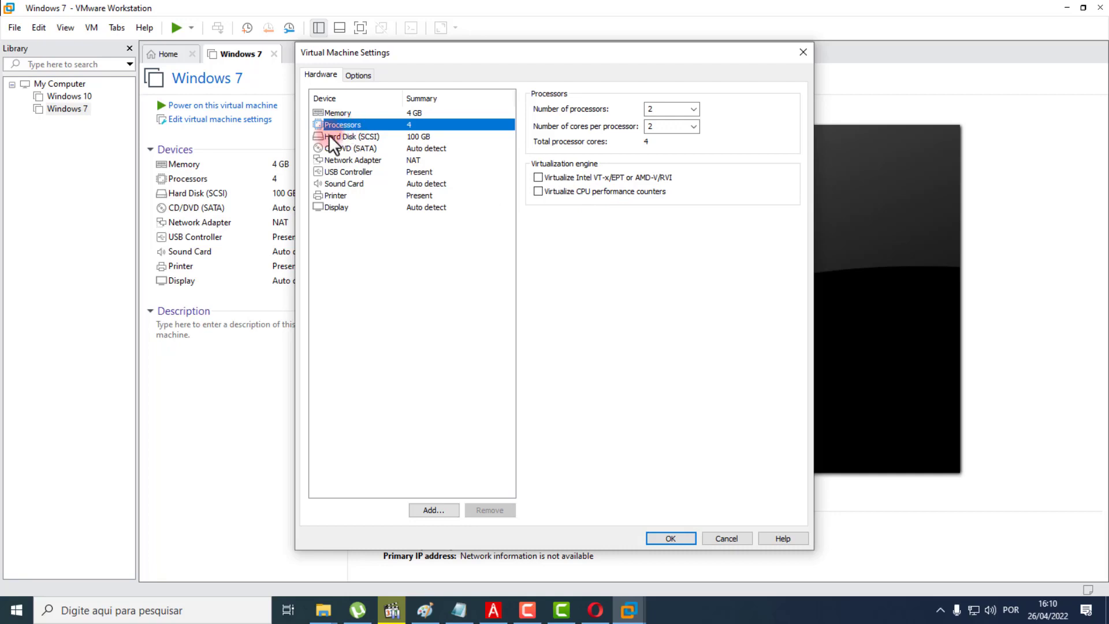
Expand the virtual machine's SCSI hard disk to a maximum size of 120 GB.
{"action": "left_click", "coordinate": [346, 139]}
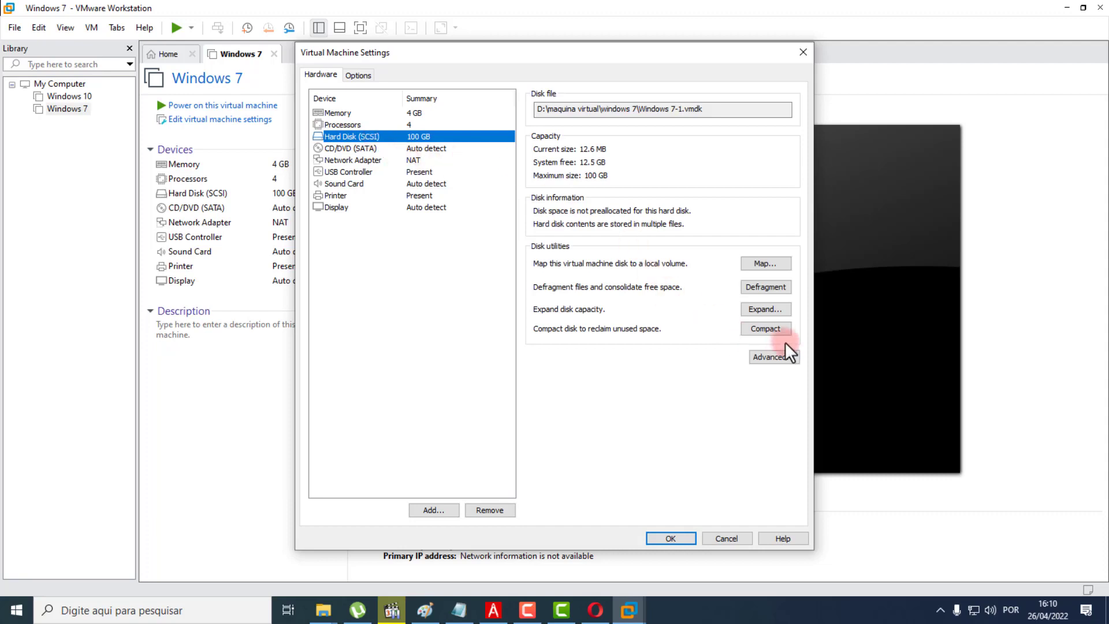
{"action": "left_click", "coordinate": [752, 311]}
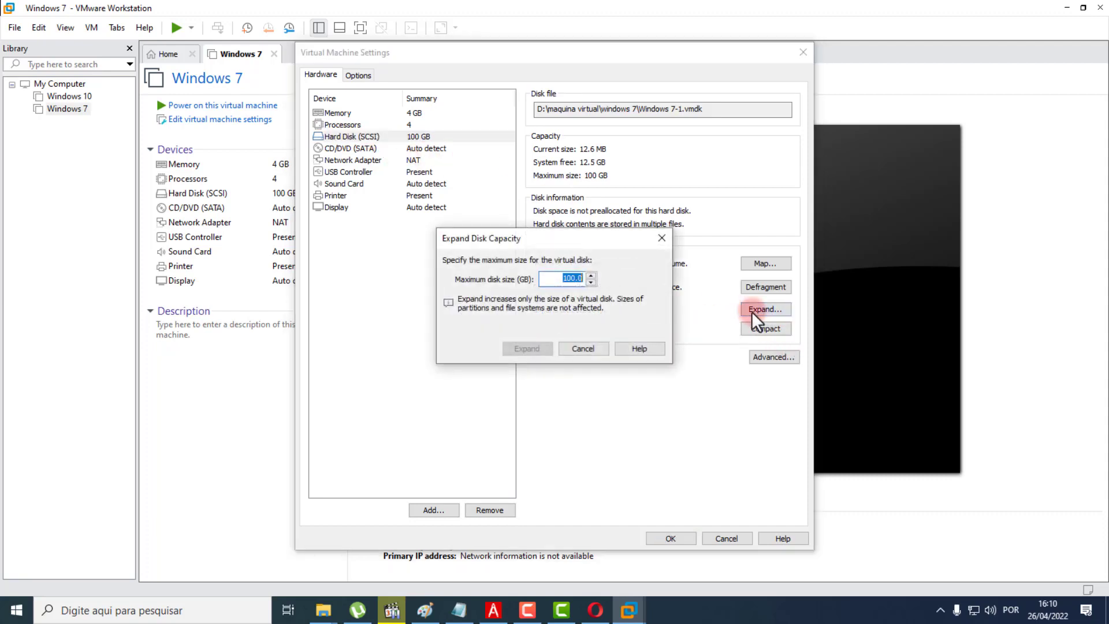
{"action": "double_click", "coordinate": [565, 278]}
{"action": "left_click", "coordinate": [573, 277]}
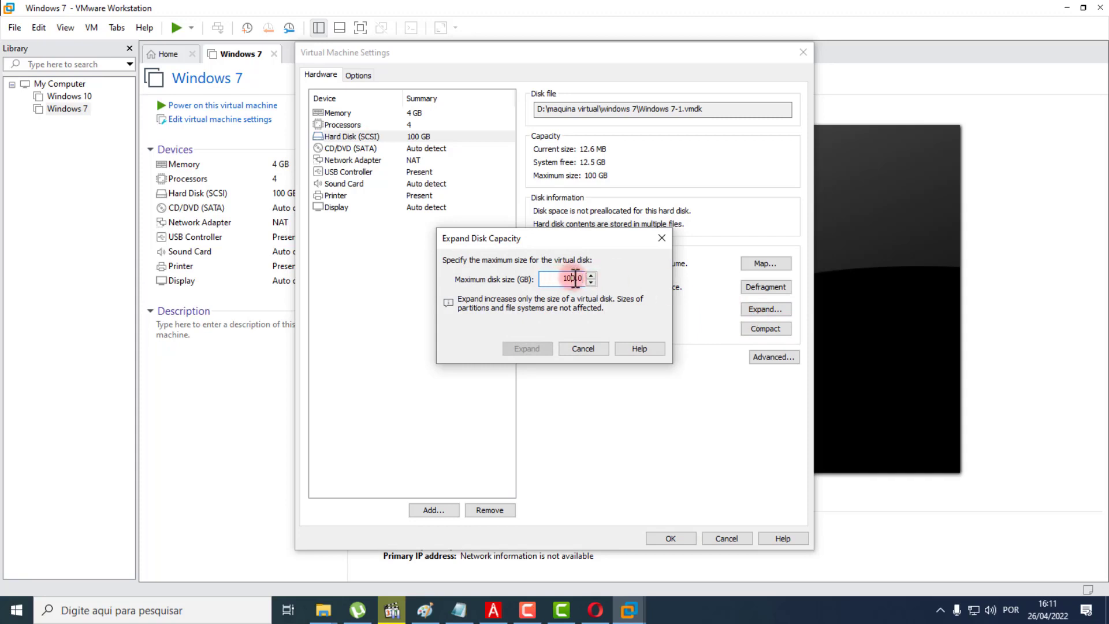
{"action": "key", "text": "BackSpace"}
{"action": "type", "text": "2"}
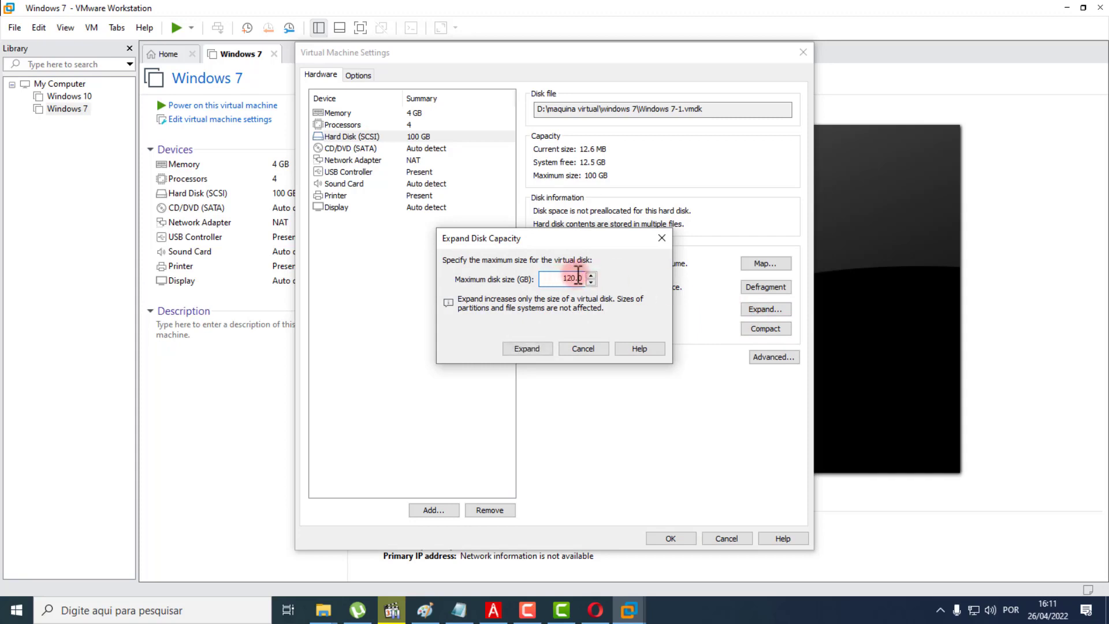
{"action": "left_click", "coordinate": [526, 349]}
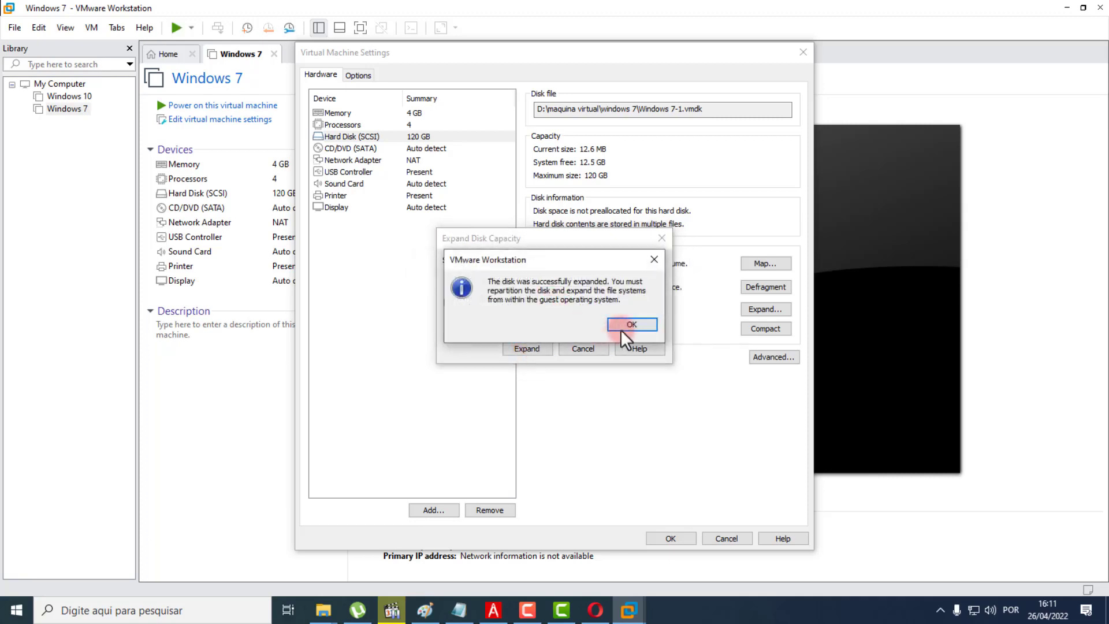
{"action": "left_click", "coordinate": [631, 325]}
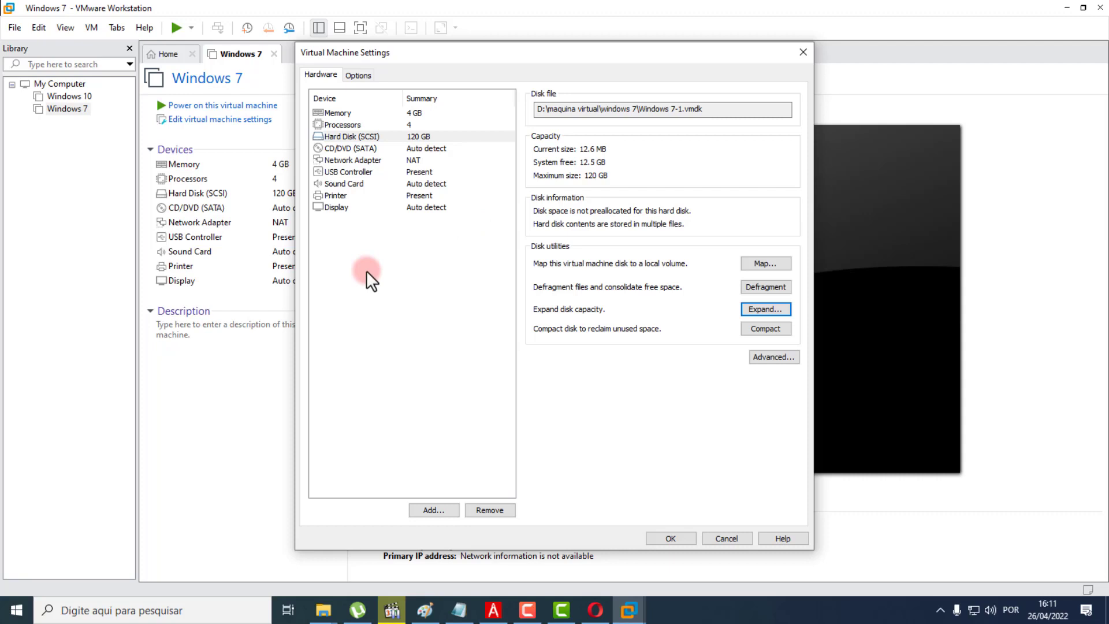
Set the CD/DVD (SATA) drive to use an ISO image file and start browsing for the image.
{"action": "left_click", "coordinate": [359, 149]}
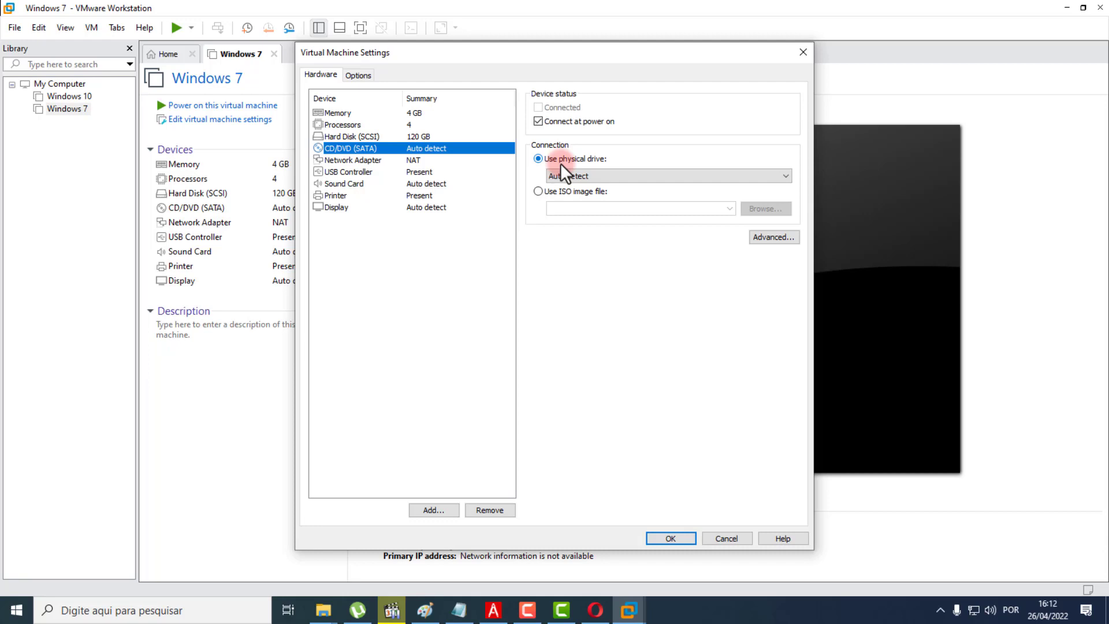
{"action": "left_click", "coordinate": [666, 176]}
{"action": "left_click", "coordinate": [650, 158]}
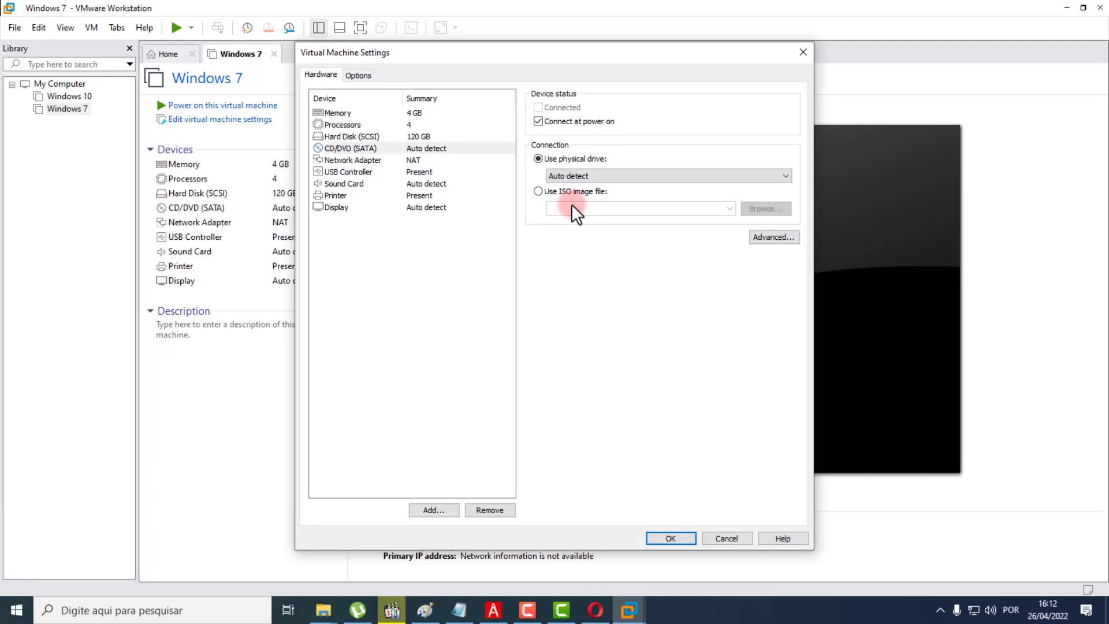
{"action": "left_click", "coordinate": [538, 192]}
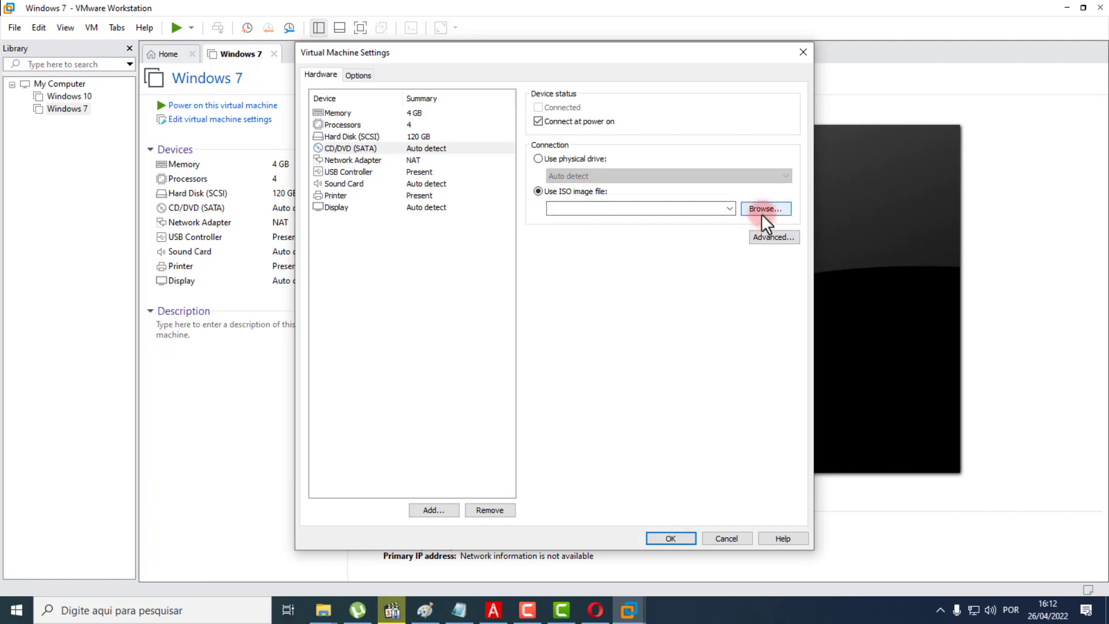
{"action": "left_click", "coordinate": [753, 208]}
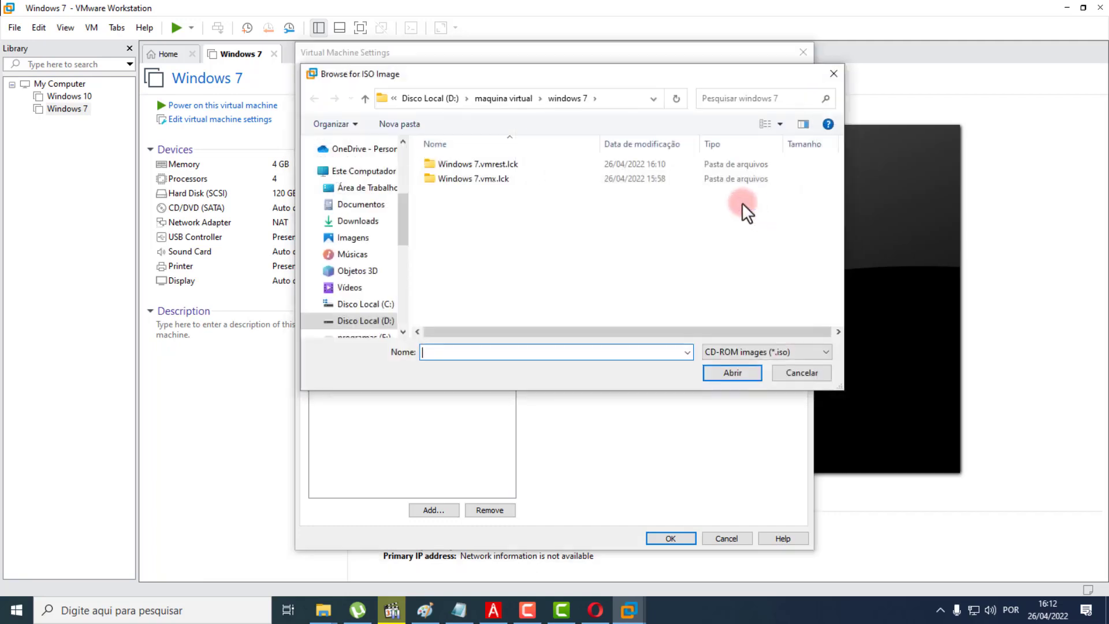
Attach WIN7.X64.PTB.APR2022.iso from the Windows 7 SP1 X64 folder in programas\sistemas operacionais\windows\win7 on drive E.
{"action": "scroll", "coordinate": [375, 242], "scroll_direction": "down", "scroll_amount": 2}
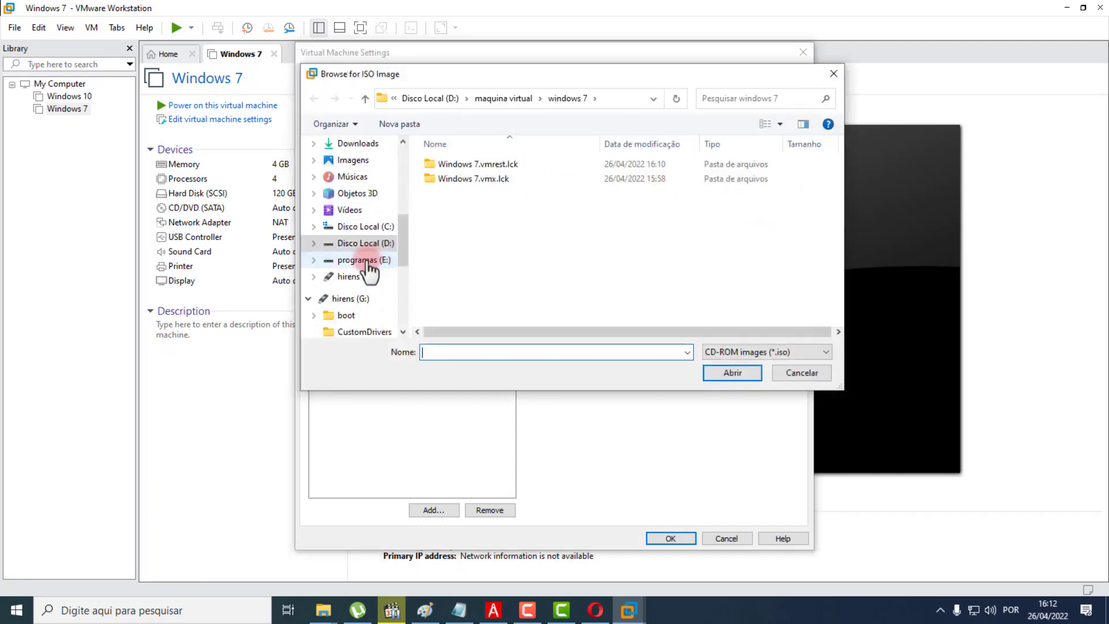
{"action": "left_click", "coordinate": [364, 260]}
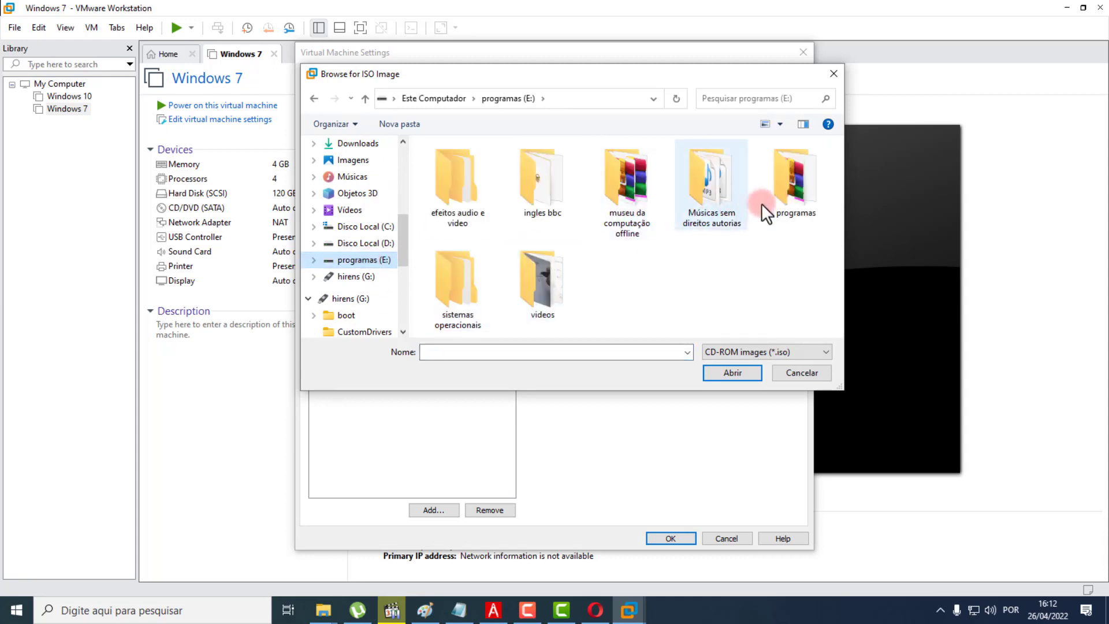
{"action": "double_click", "coordinate": [791, 205]}
{"action": "scroll", "coordinate": [546, 256], "scroll_direction": "down", "scroll_amount": 2}
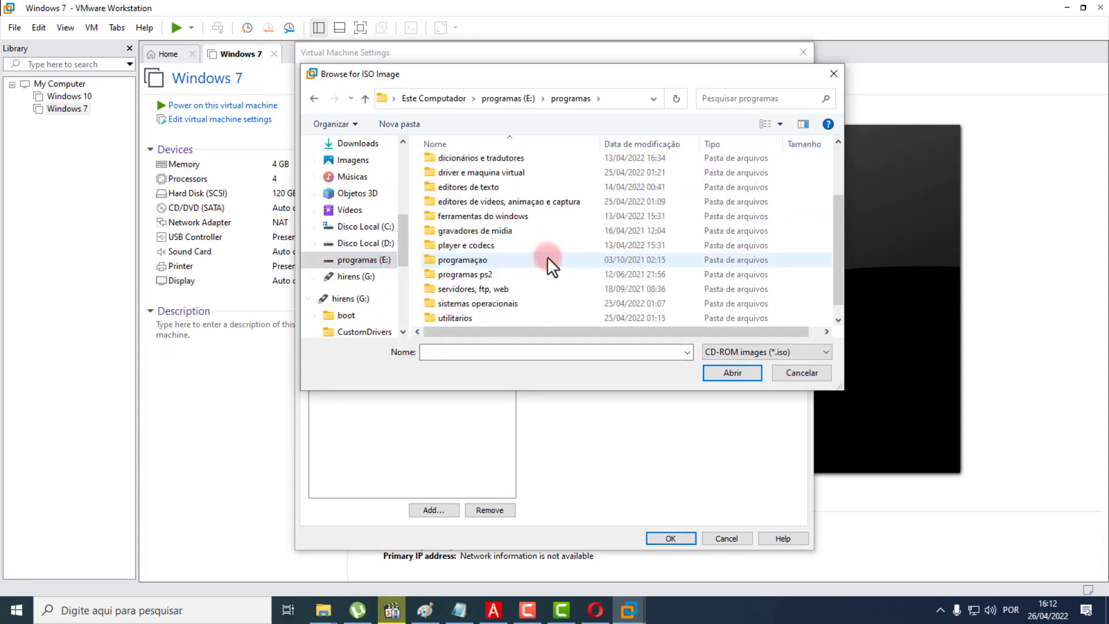
{"action": "double_click", "coordinate": [477, 305]}
{"action": "left_click", "coordinate": [456, 182]}
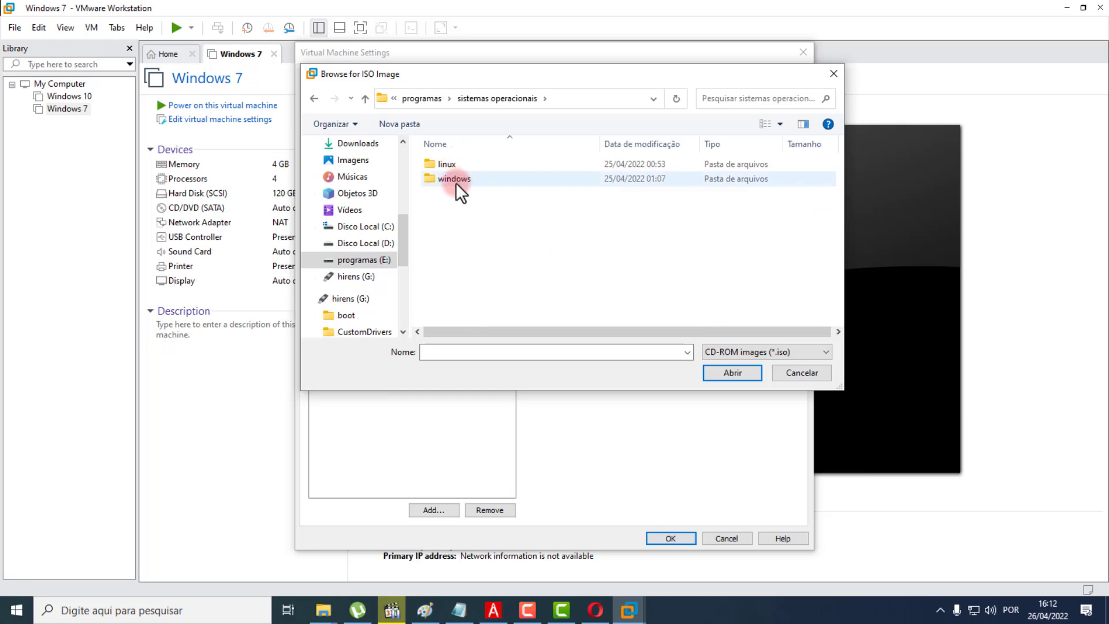
{"action": "double_click", "coordinate": [456, 182]}
{"action": "double_click", "coordinate": [448, 162]}
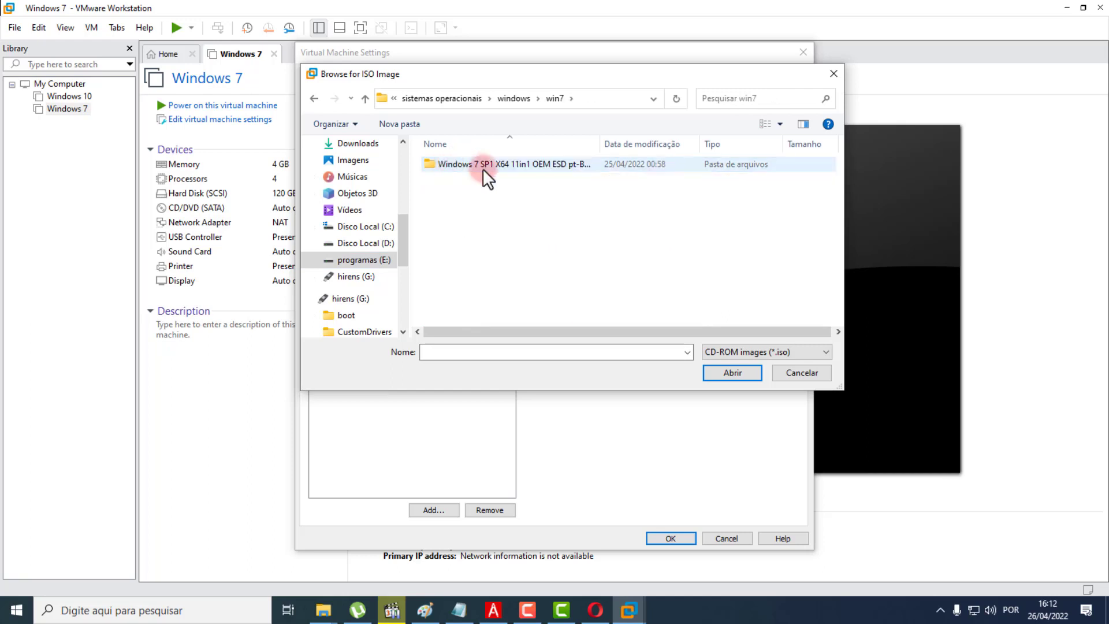
{"action": "left_click", "coordinate": [483, 168]}
{"action": "double_click", "coordinate": [484, 168]}
{"action": "left_click", "coordinate": [468, 192]}
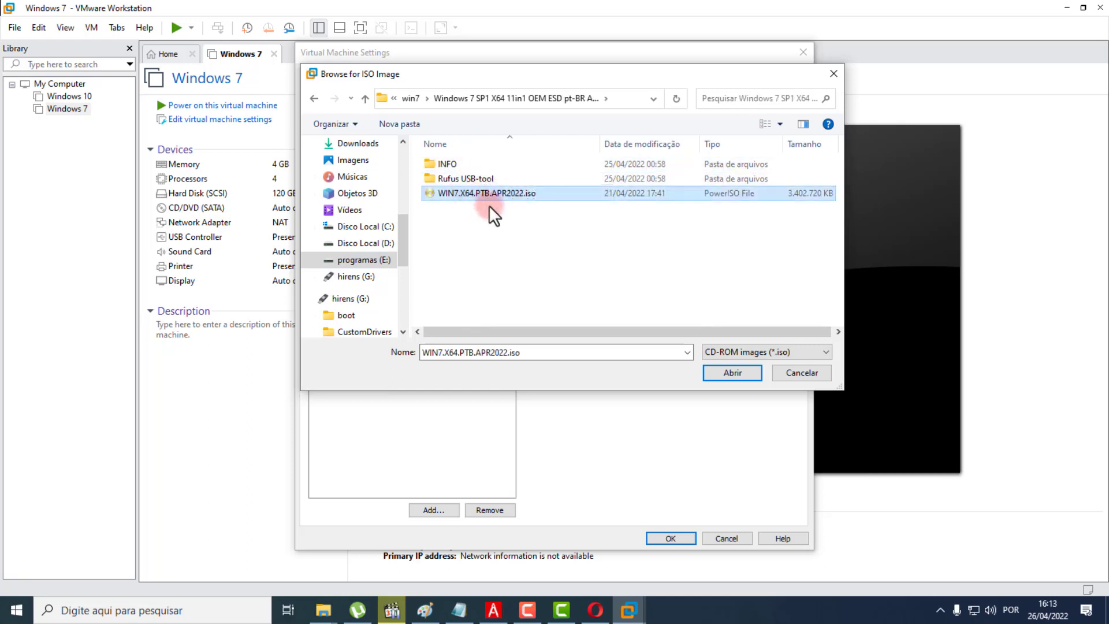
{"action": "left_click", "coordinate": [726, 373]}
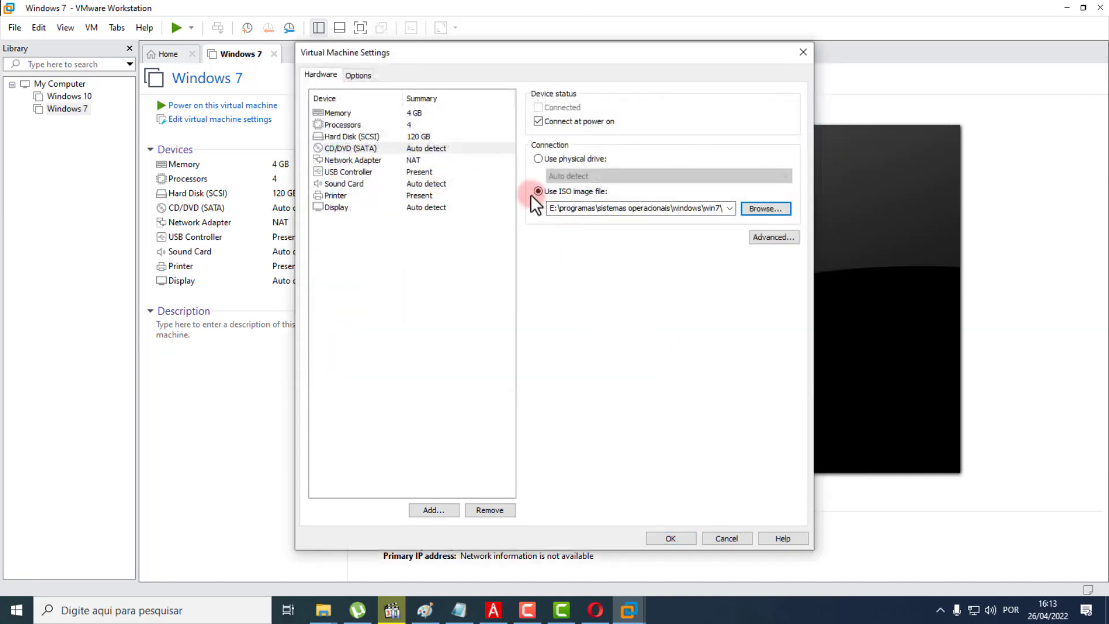
Look over the hardware types that can be added to the virtual machine without adding any.
{"action": "left_click", "coordinate": [335, 244]}
{"action": "left_click", "coordinate": [432, 512]}
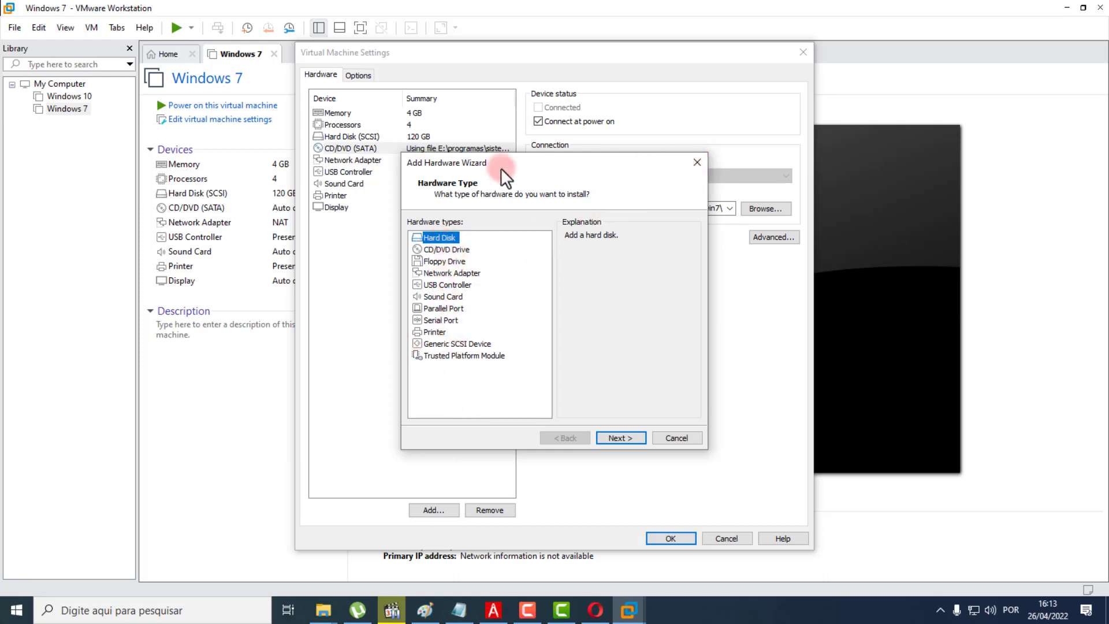
{"action": "left_click", "coordinate": [697, 164]}
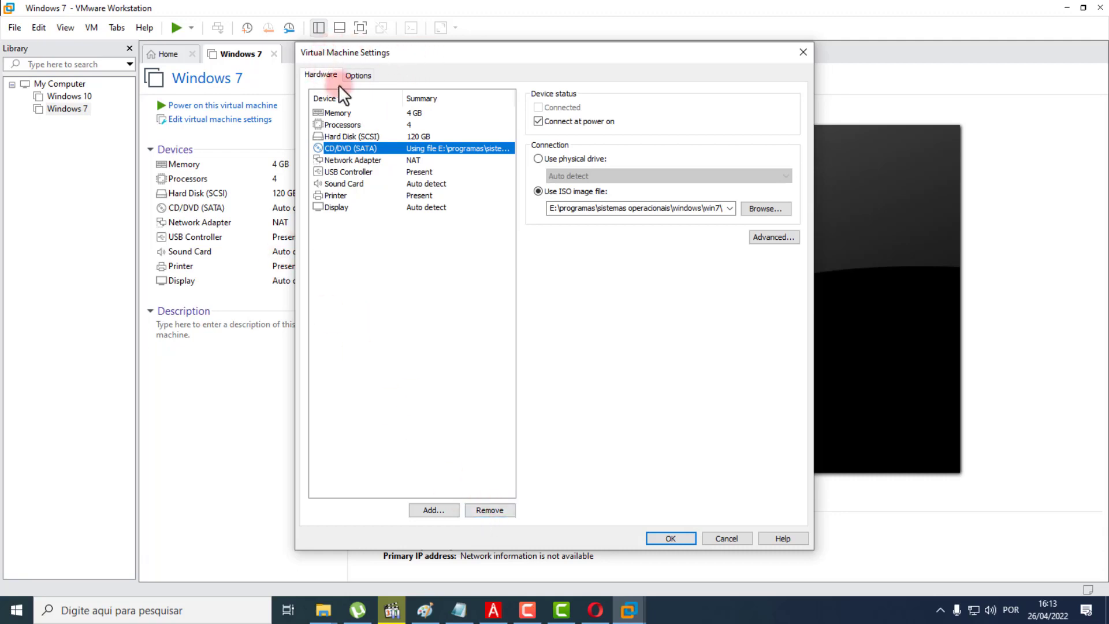
Examine the virtual machine's guest operating system versions and its advanced firmware type options.
{"action": "left_click", "coordinate": [356, 77]}
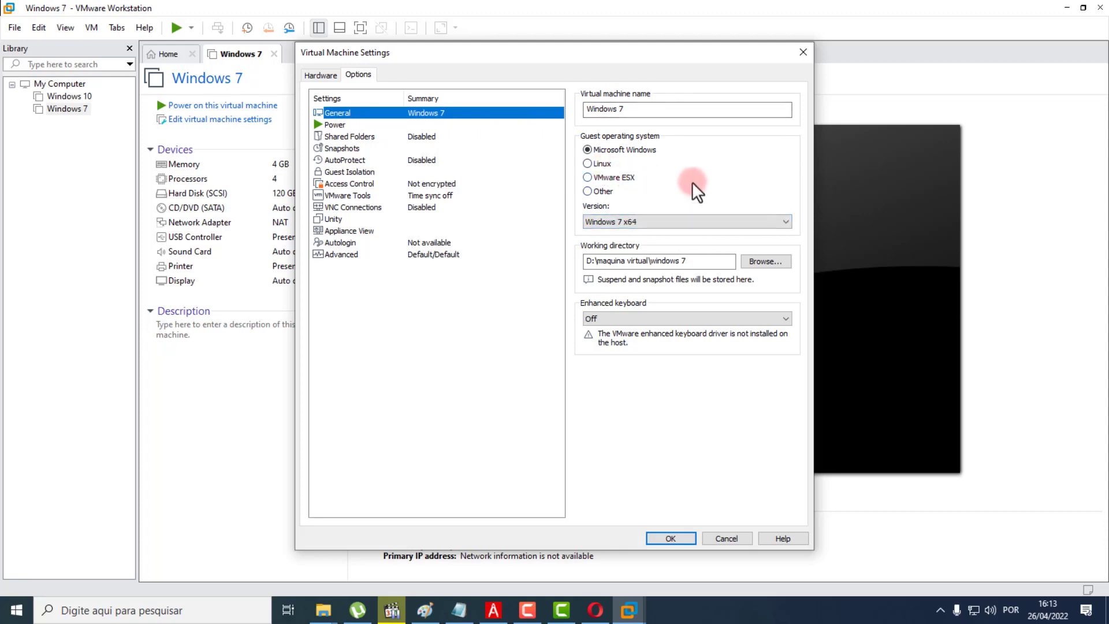
{"action": "left_click", "coordinate": [669, 224]}
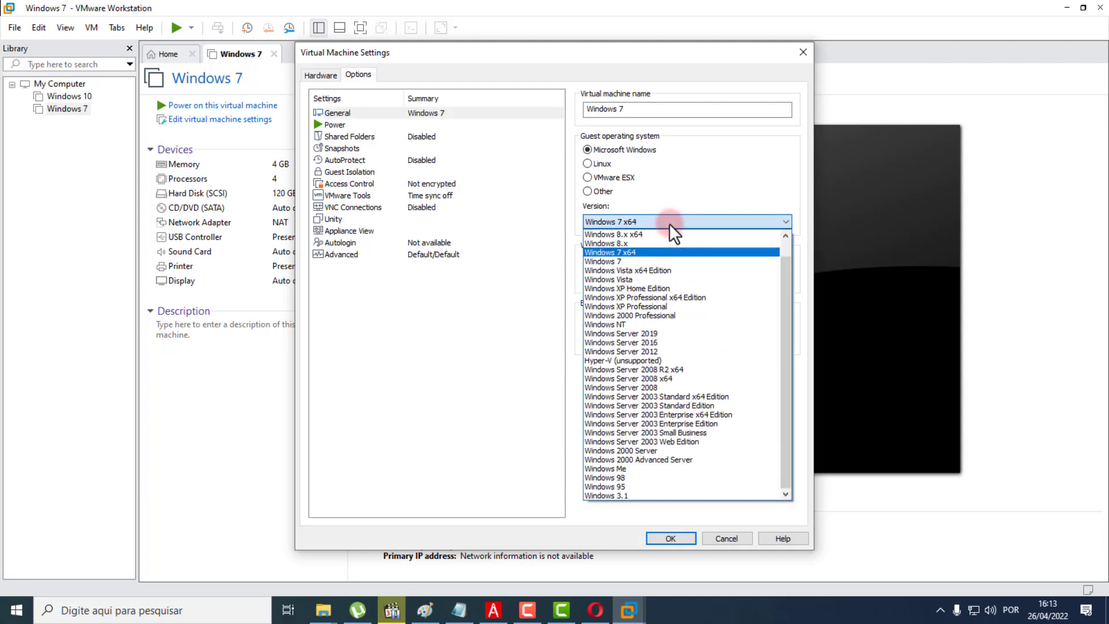
{"action": "left_click", "coordinate": [669, 224]}
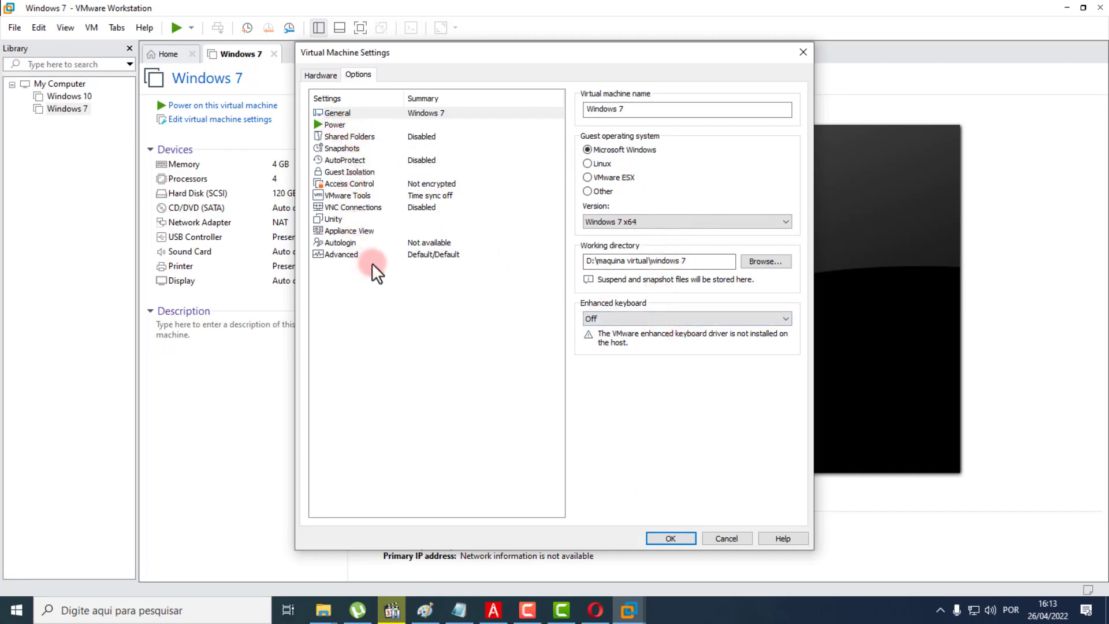
{"action": "left_click", "coordinate": [429, 258]}
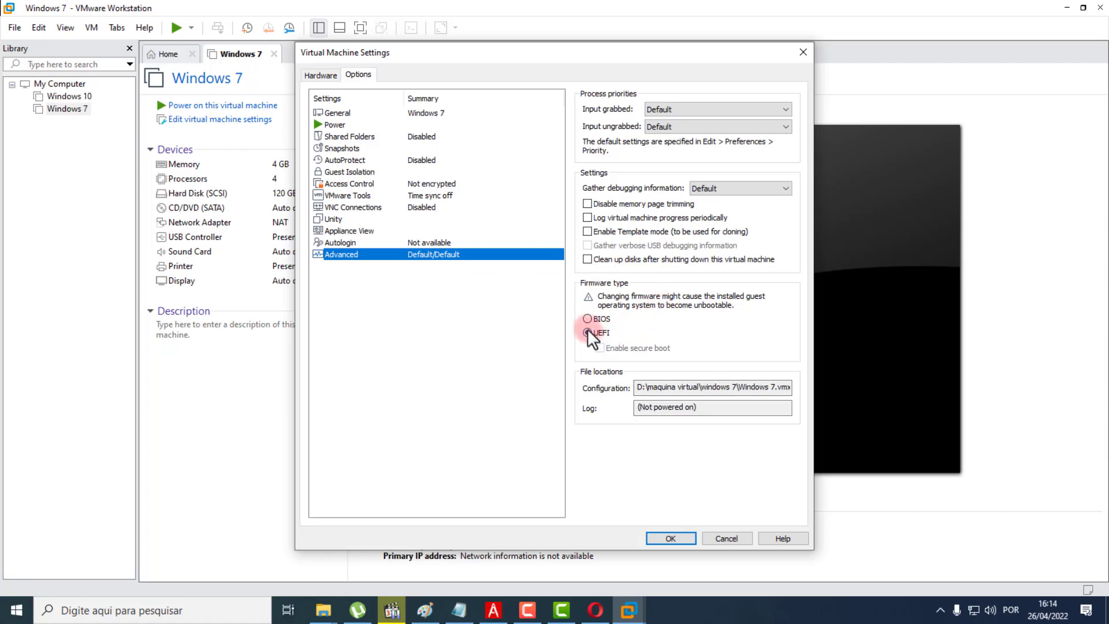
Check the virtual machine's display hardware configuration and save the virtual machine settings.
{"action": "left_click", "coordinate": [319, 75]}
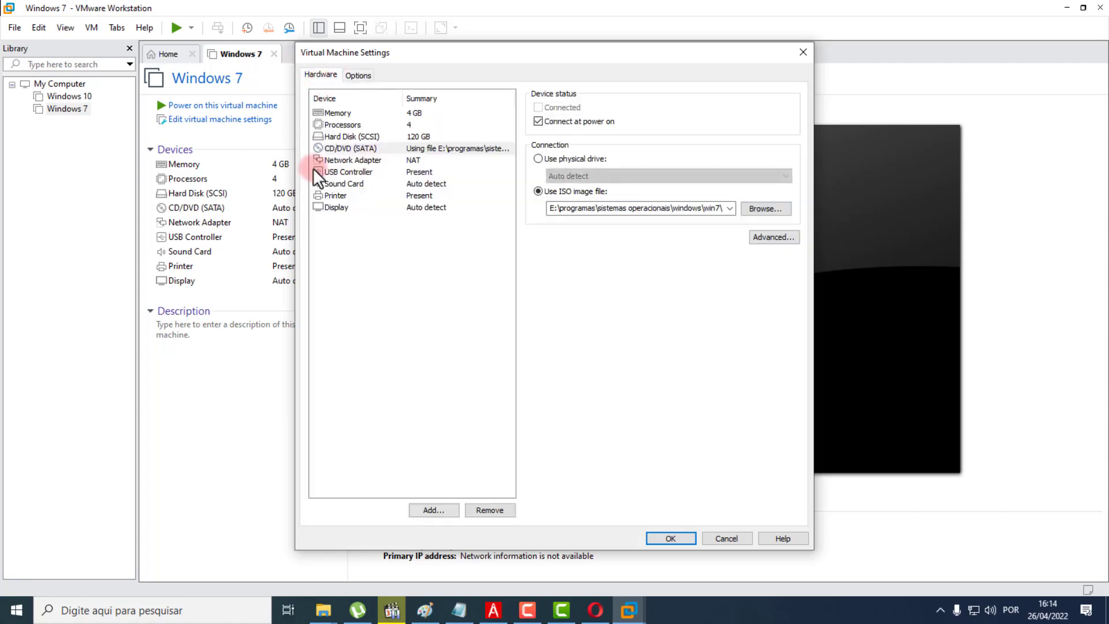
{"action": "left_click", "coordinate": [347, 209]}
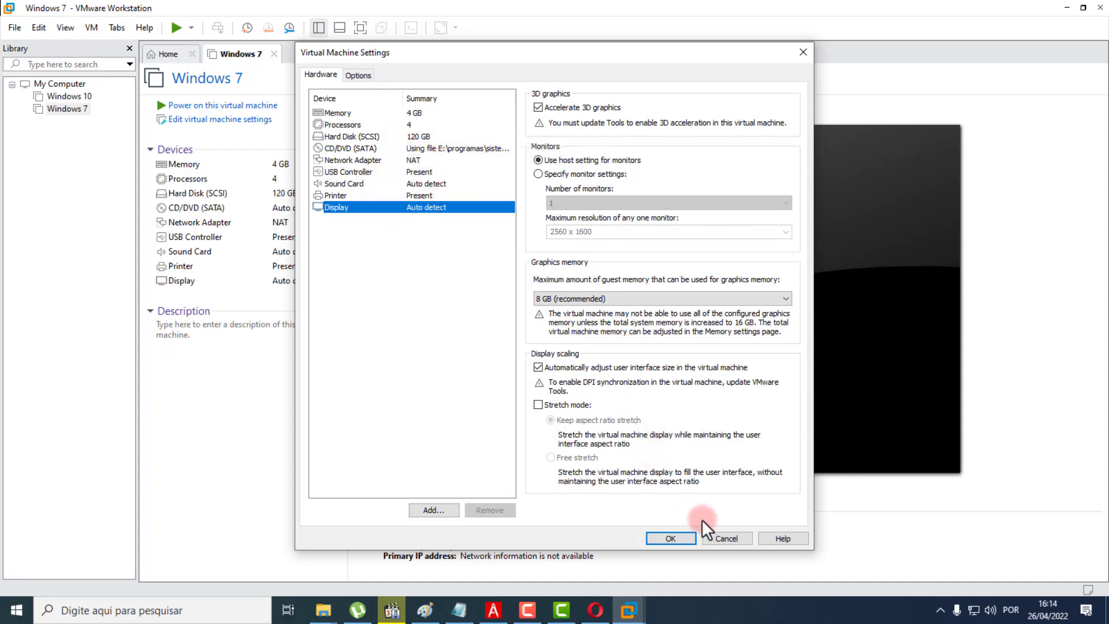
{"action": "left_click", "coordinate": [669, 538]}
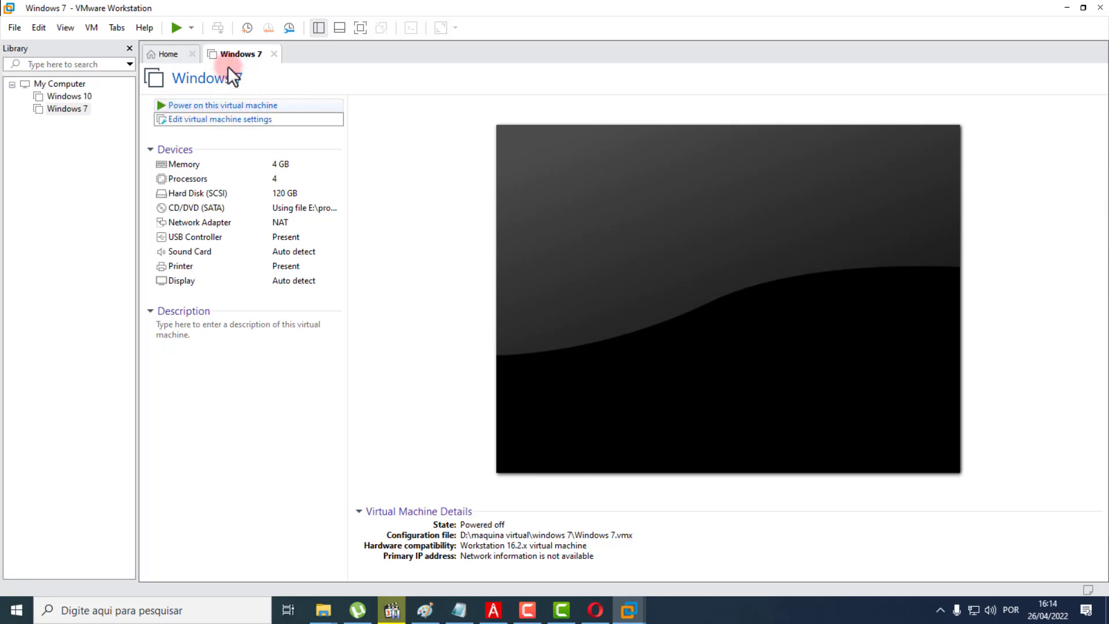
Power on the Windows 7 virtual machine and boot it from the attached CD/DVD image.
{"action": "left_click", "coordinate": [192, 31]}
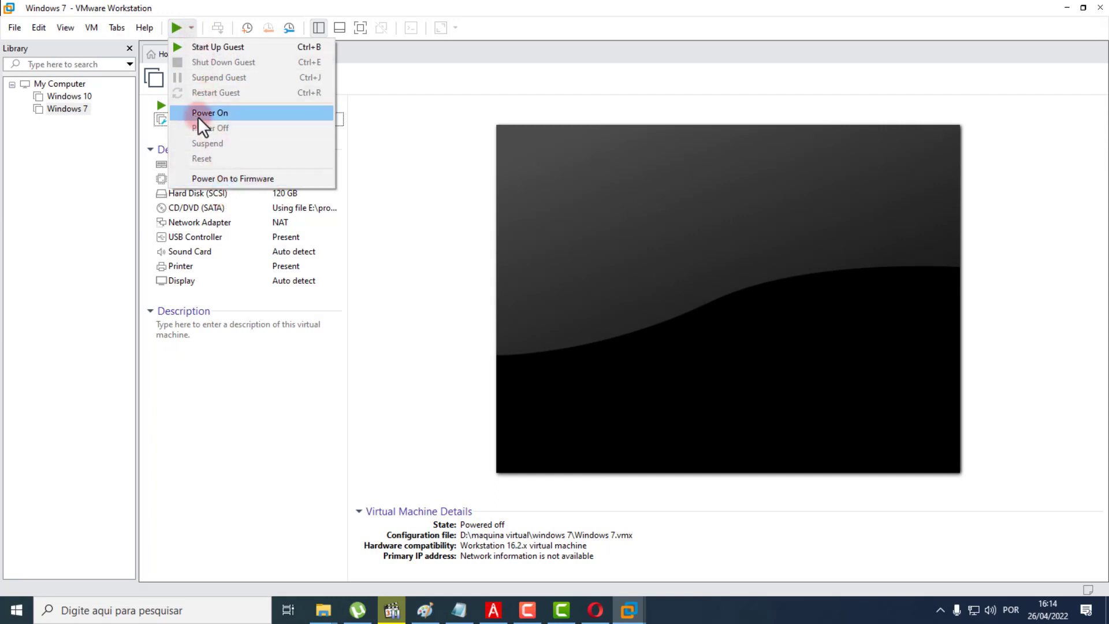
{"action": "left_click", "coordinate": [425, 76]}
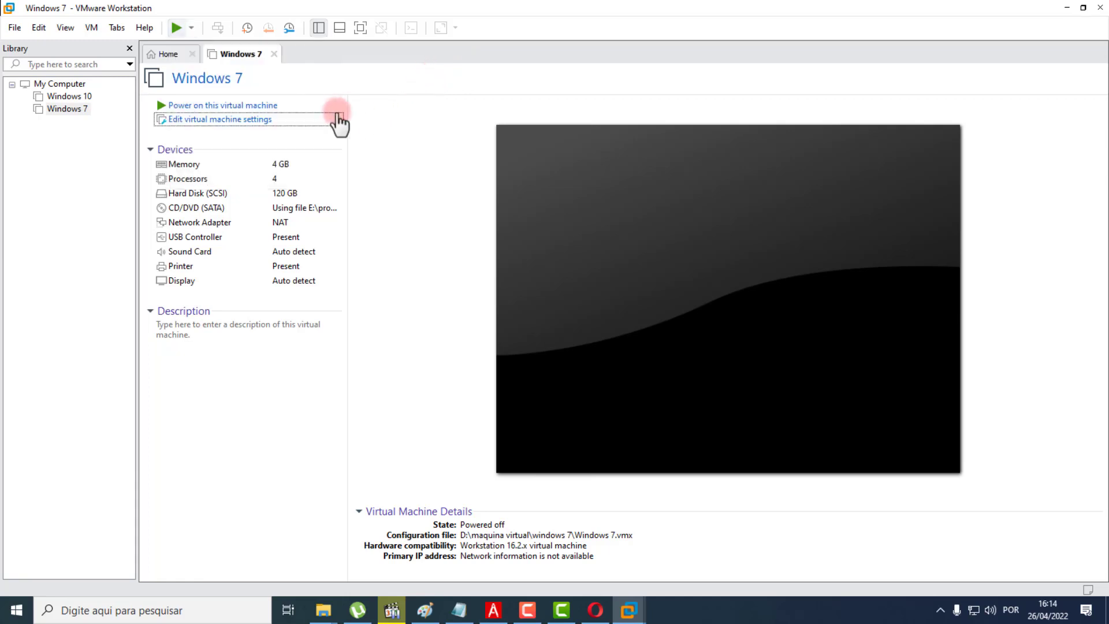
{"action": "left_click", "coordinate": [177, 27]}
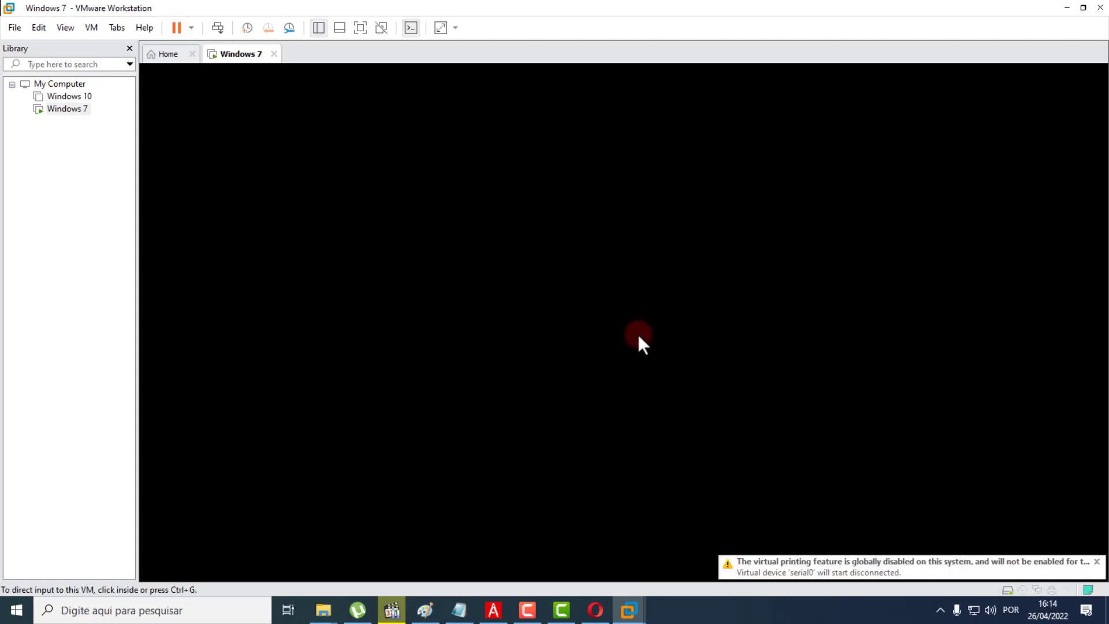
{"action": "left_click", "coordinate": [632, 341]}
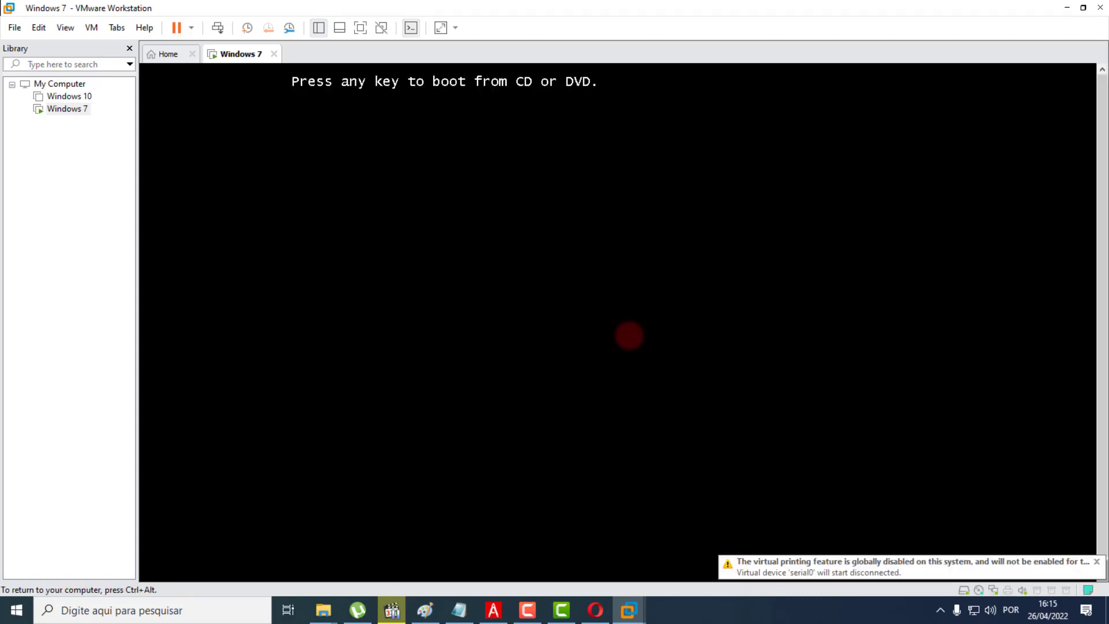
{"action": "key", "text": "Return"}
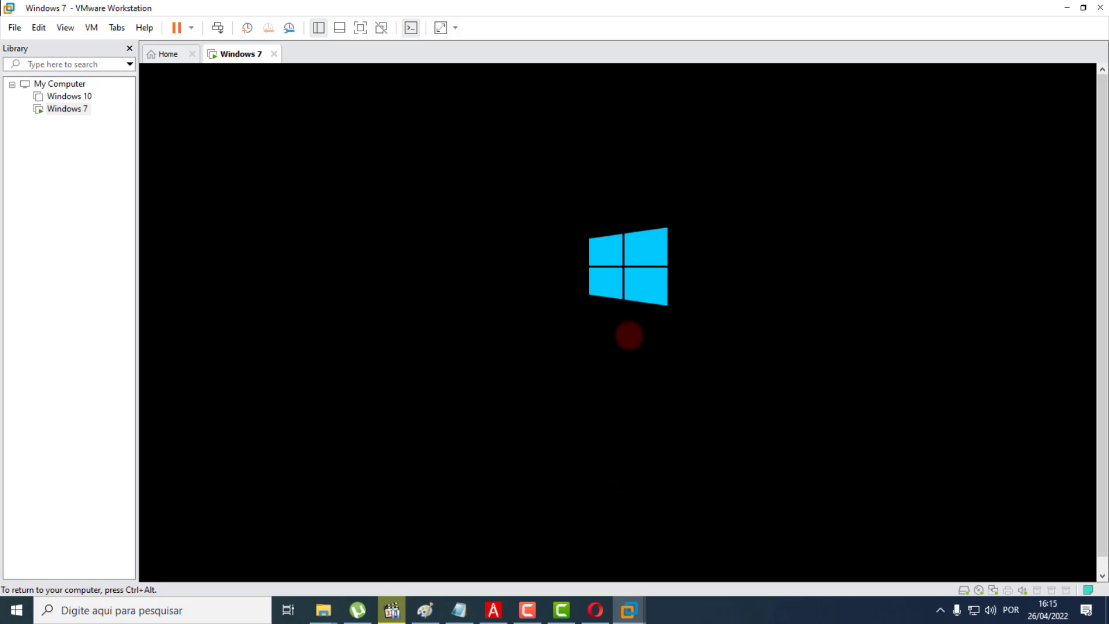
Release the captured input from the virtual machine and show it in full screen mode.
{"action": "key", "text": "ctrl+alt"}
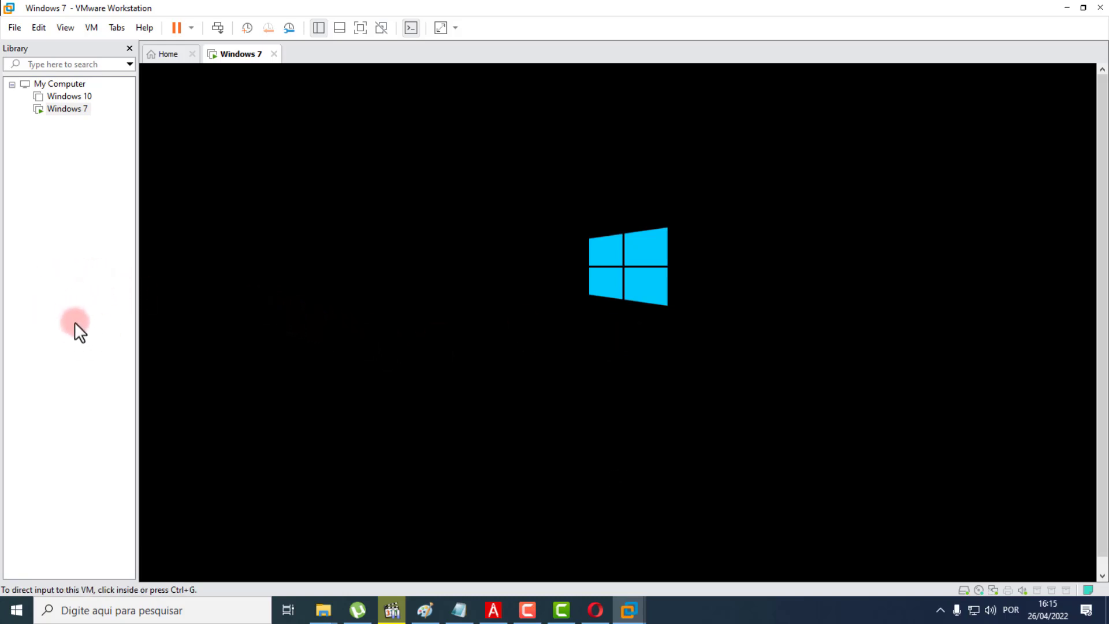
{"action": "left_click", "coordinate": [613, 327]}
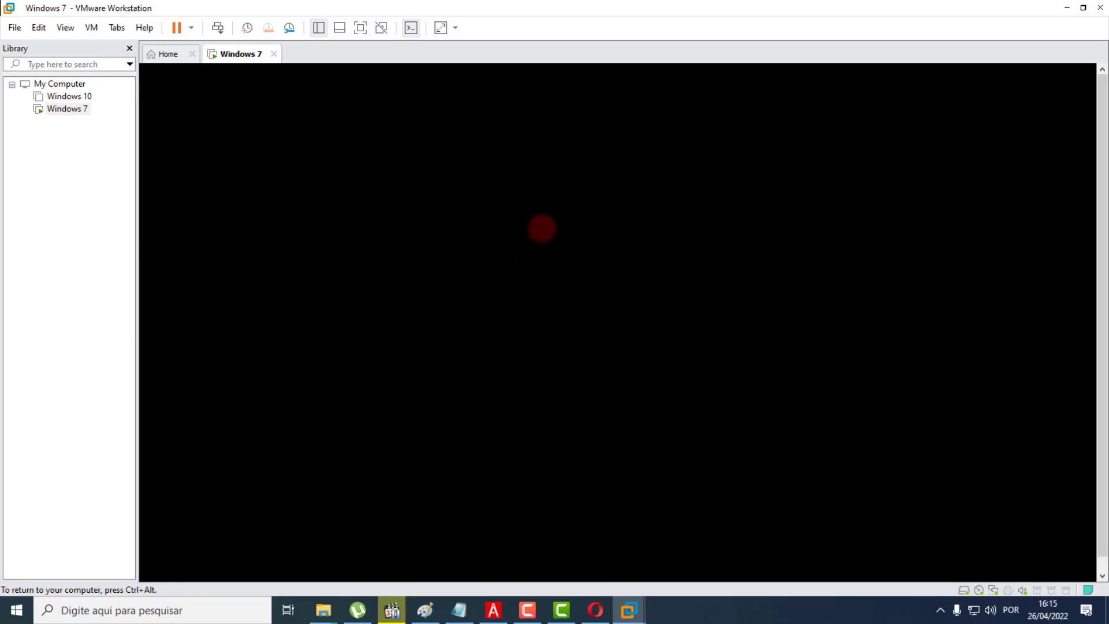
{"action": "key", "text": "ctrl+alt"}
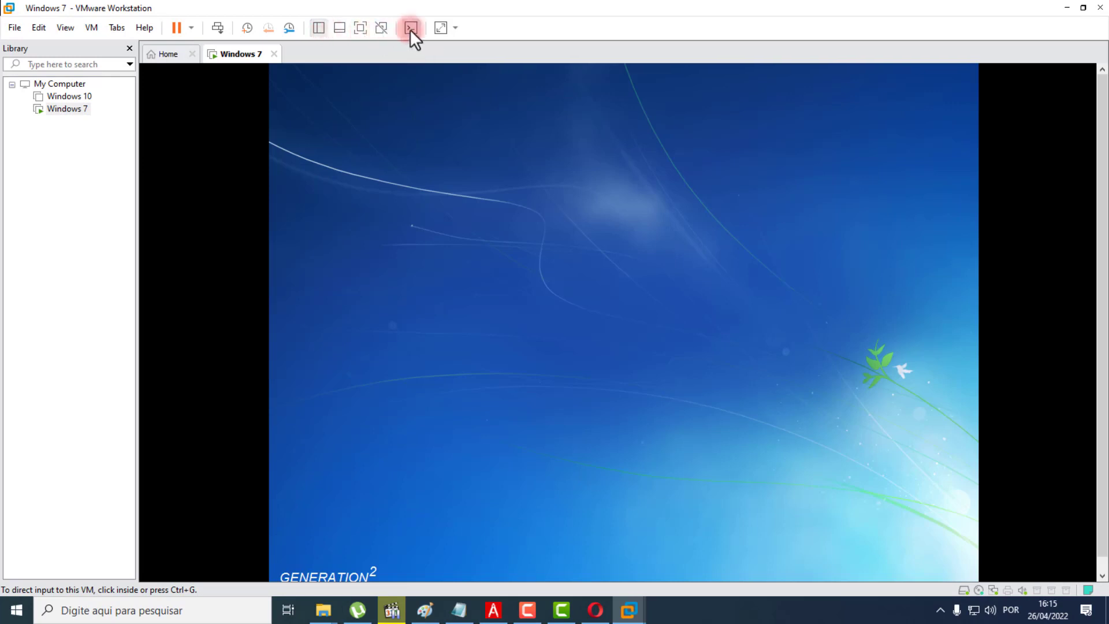
{"action": "left_click", "coordinate": [360, 29]}
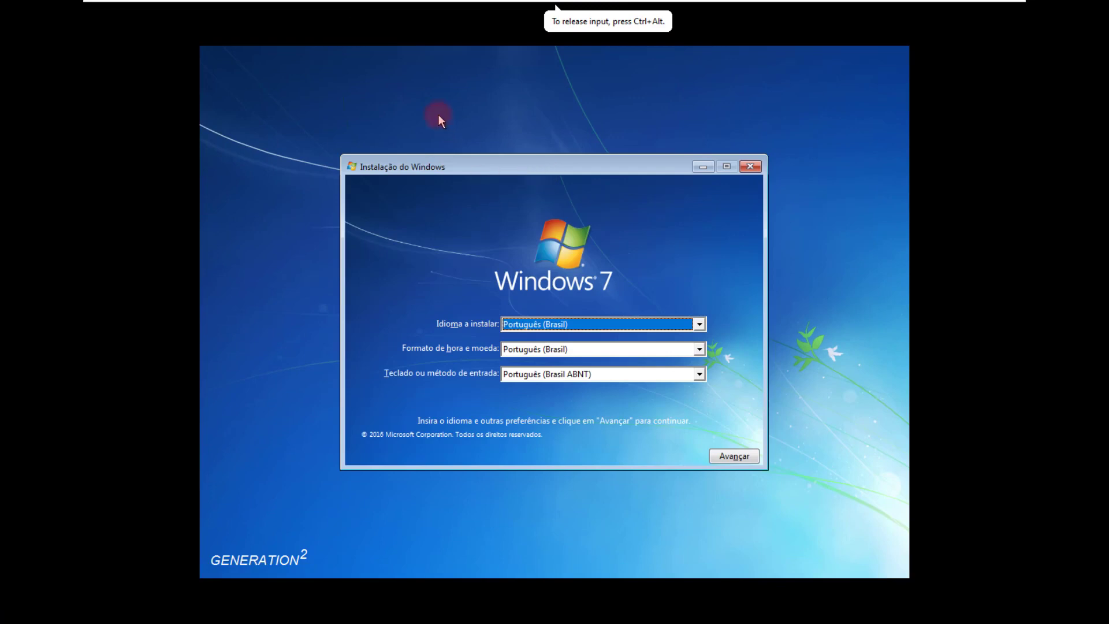
Pin the full-screen toolbar so it stays shown and stretch the guest display to fill the screen.
{"action": "mouse_move", "coordinate": [425, 5]}
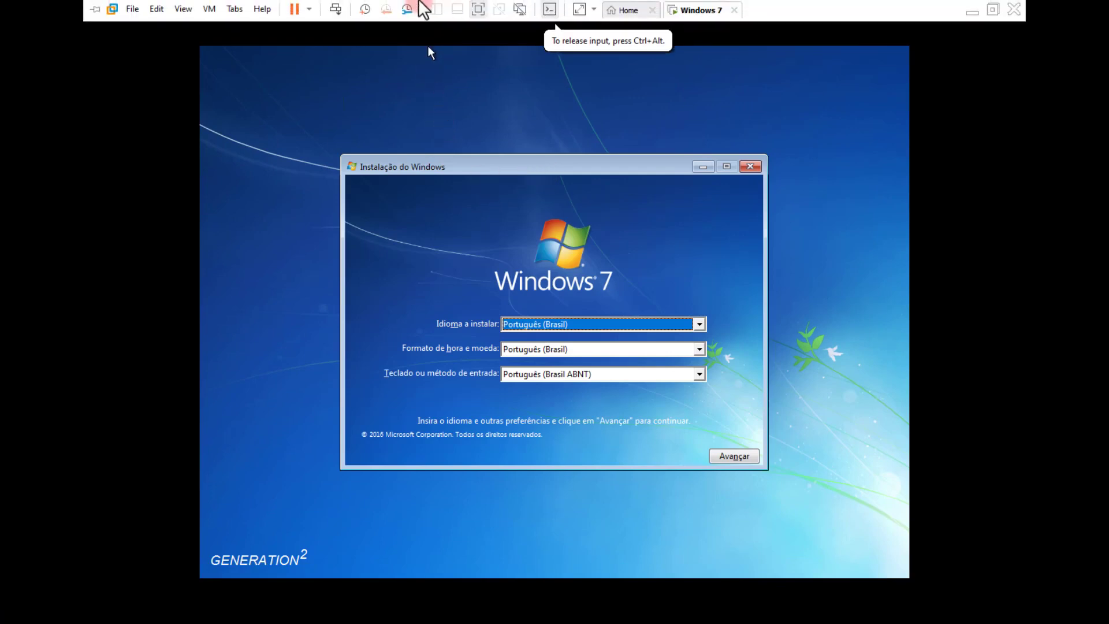
{"action": "left_click", "coordinate": [93, 10]}
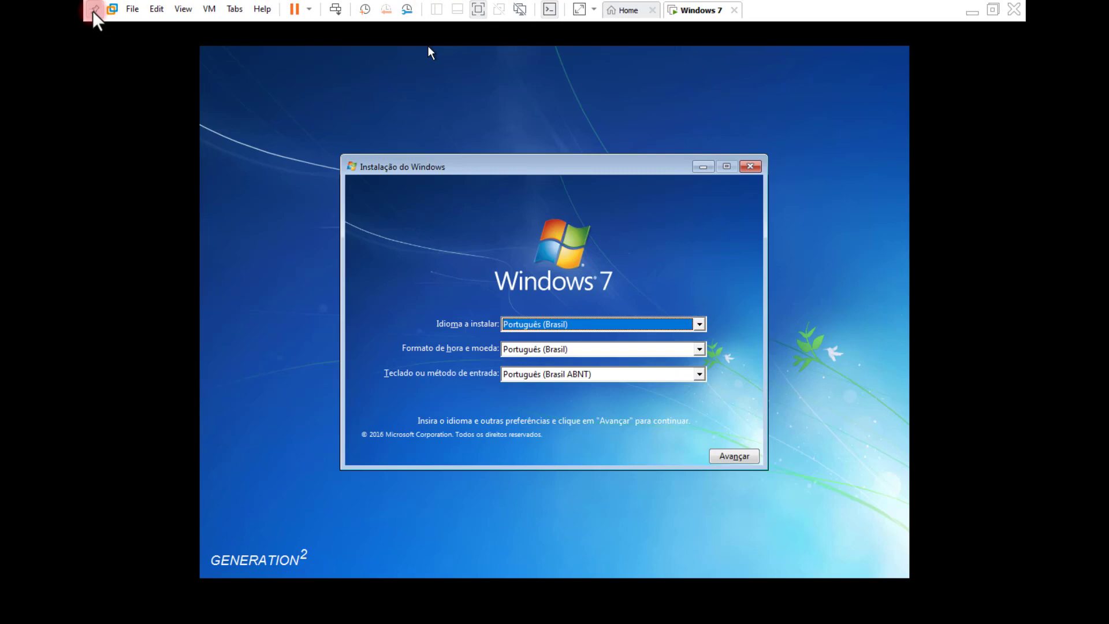
{"action": "left_click", "coordinate": [579, 10]}
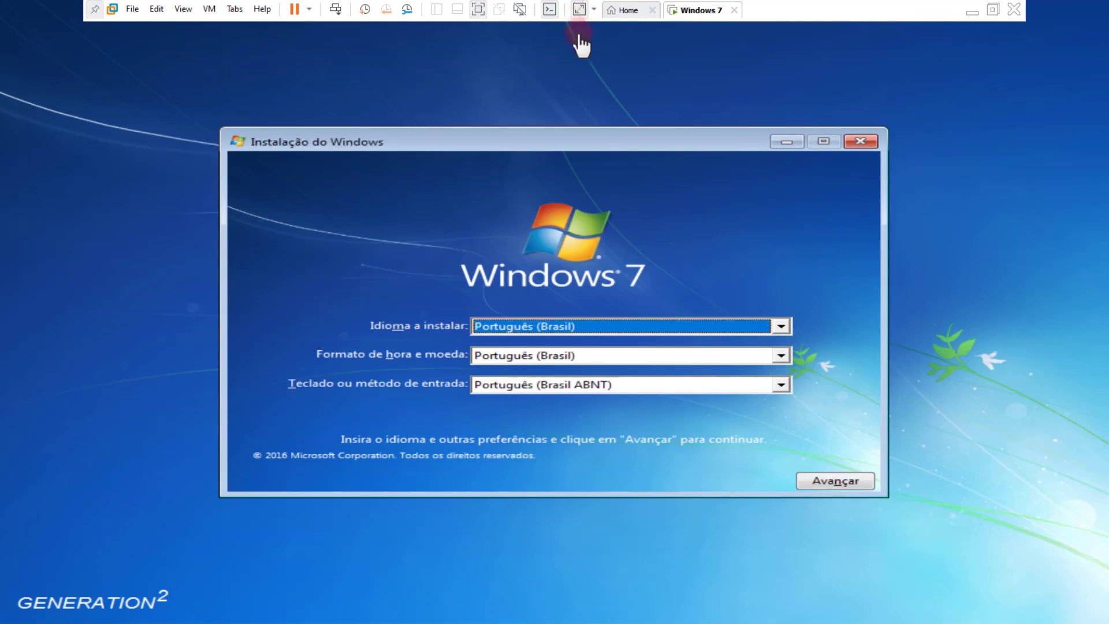
{"action": "left_click", "coordinate": [533, 381]}
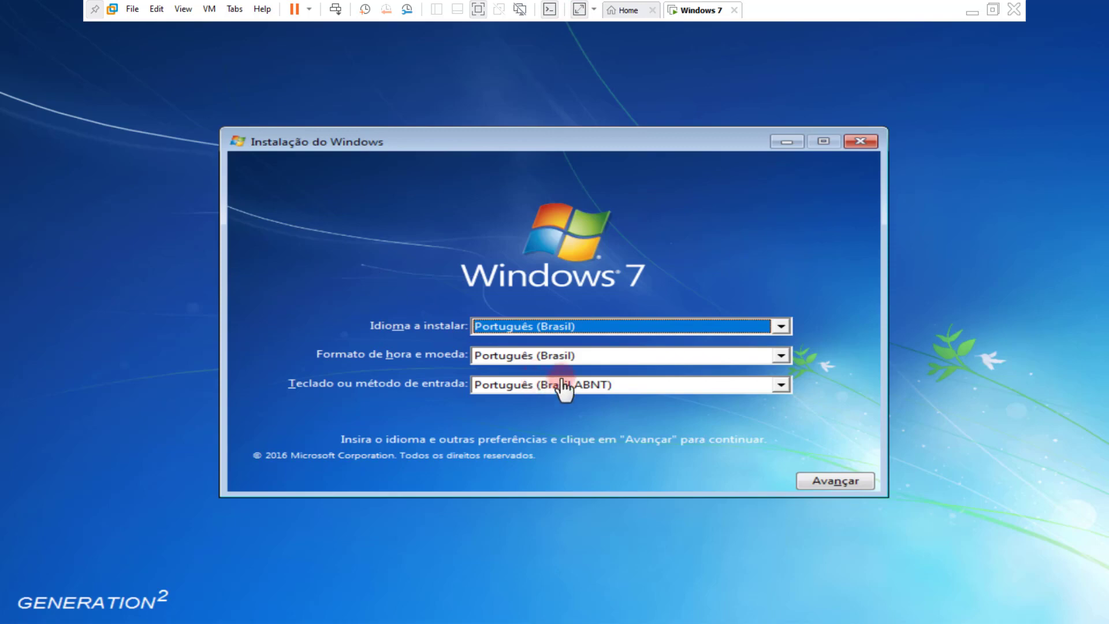
{"action": "left_click", "coordinate": [479, 323]}
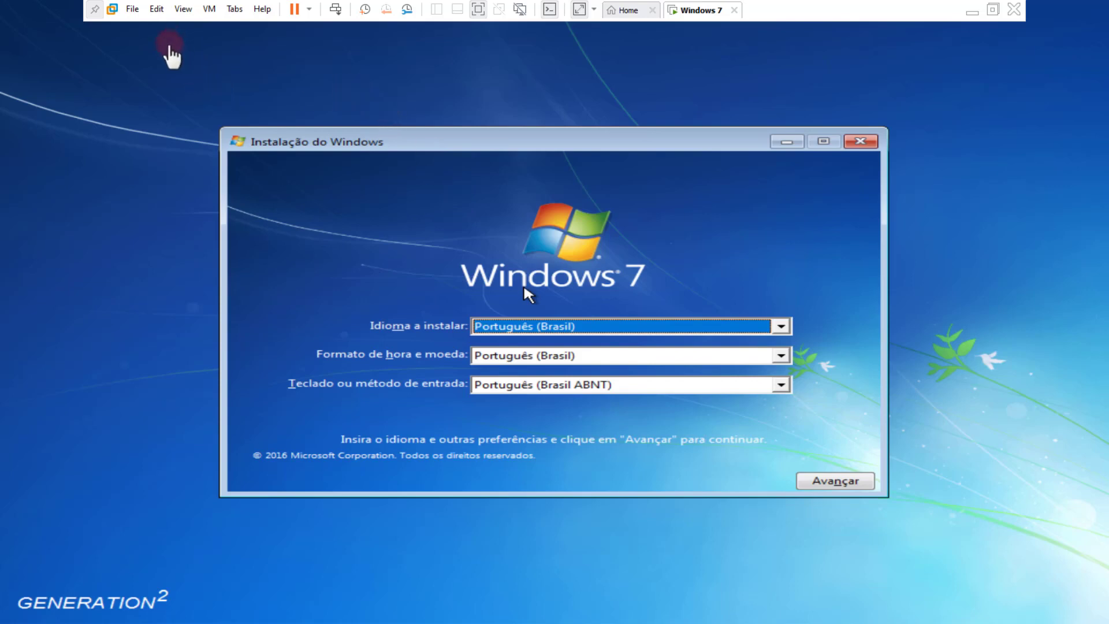
Examine the workspace preferences and the folder choice for the default virtual machine location, leaving them unsaved.
{"action": "left_click", "coordinate": [156, 9]}
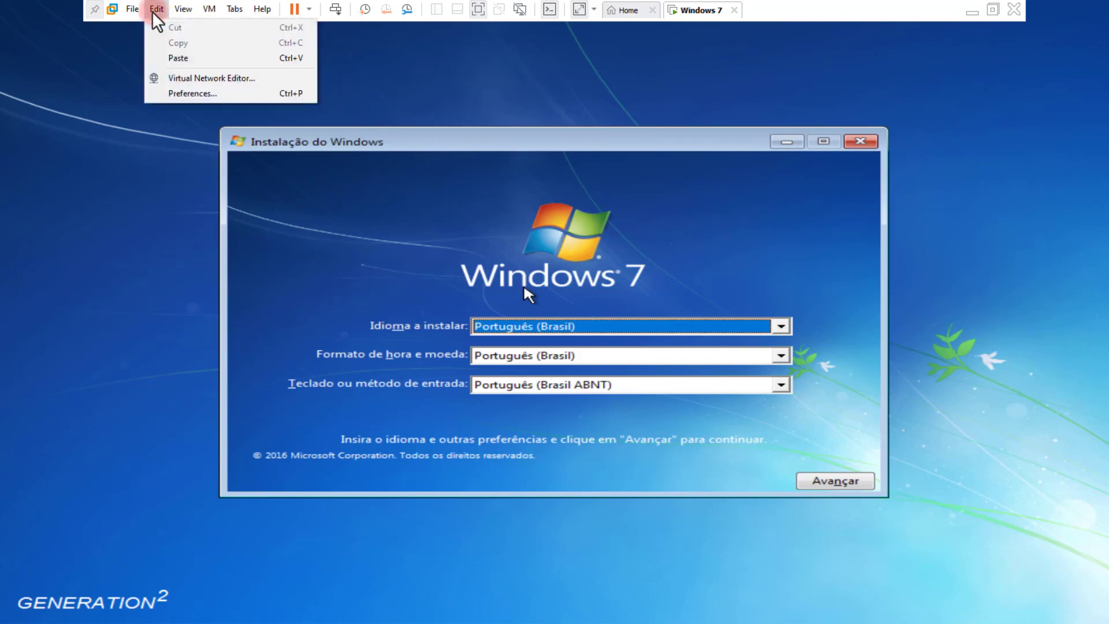
{"action": "left_click", "coordinate": [196, 92]}
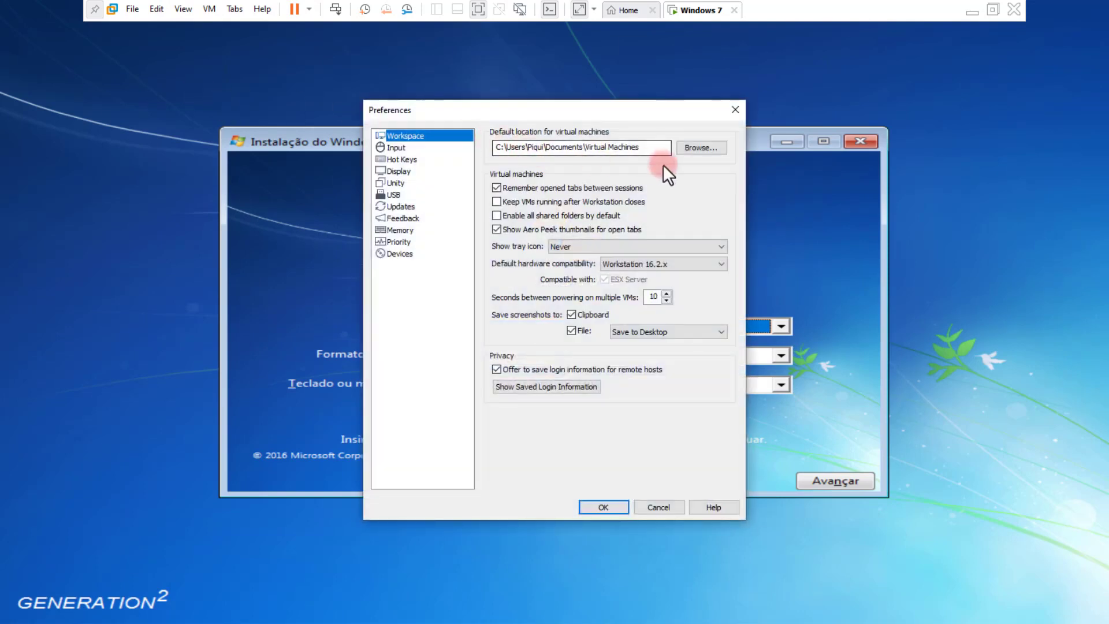
{"action": "left_click", "coordinate": [690, 149]}
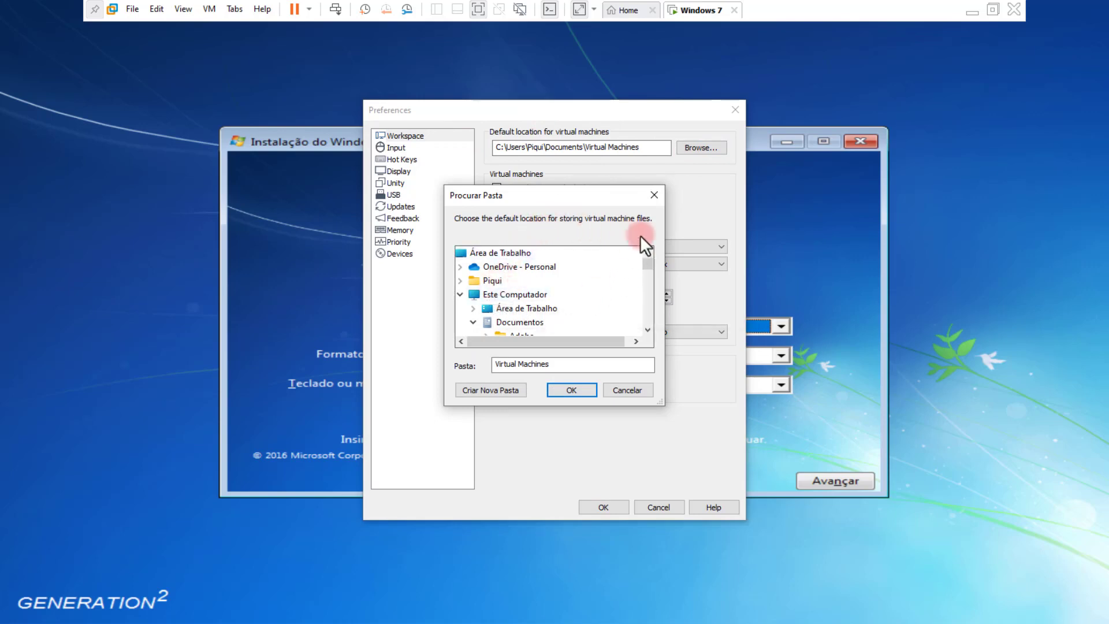
{"action": "left_click", "coordinate": [655, 196]}
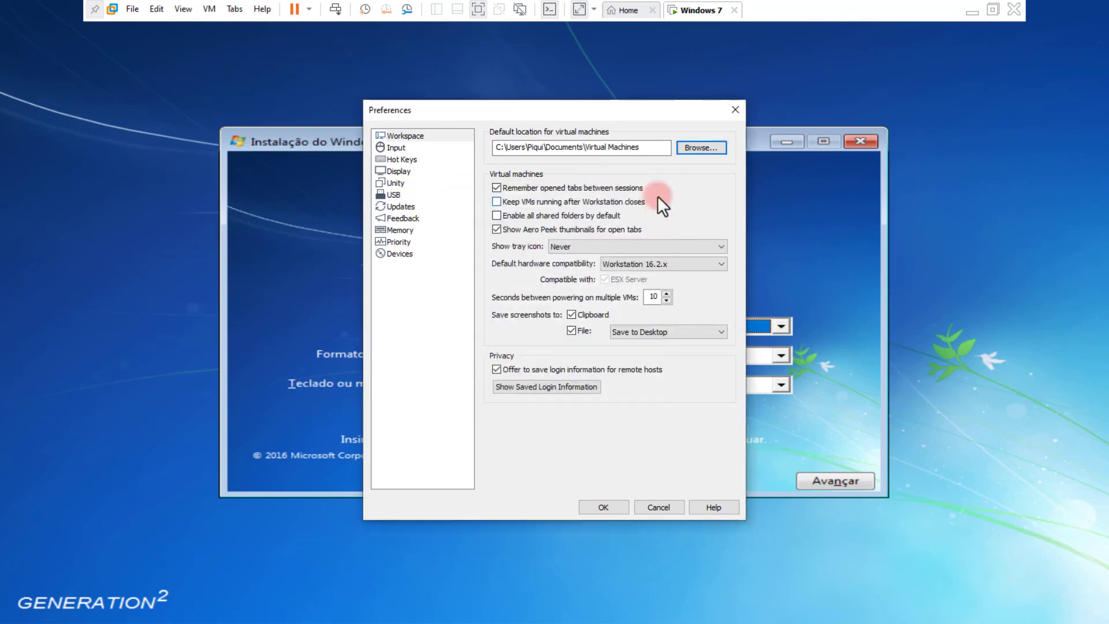
{"action": "left_click", "coordinate": [734, 110]}
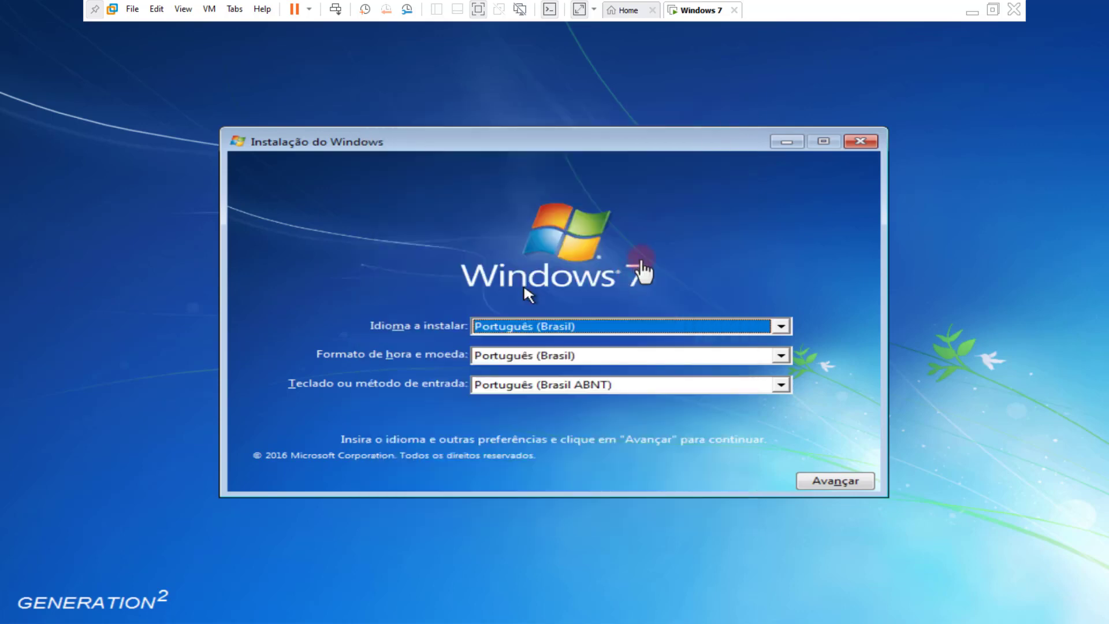